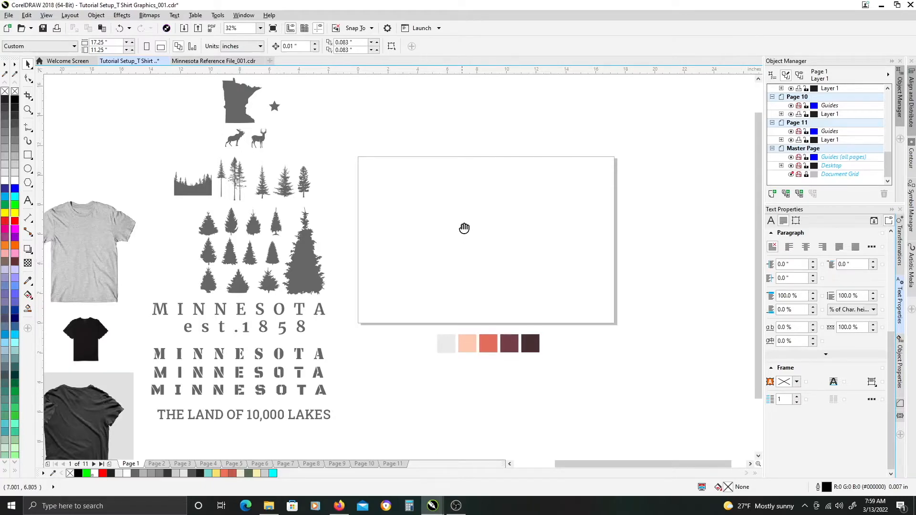
- Examine the prepared Minnesota graphics and text pieces beside the blank page, including the state shape, the tagline and the est.1858 line
drag(462, 223, 459, 234)
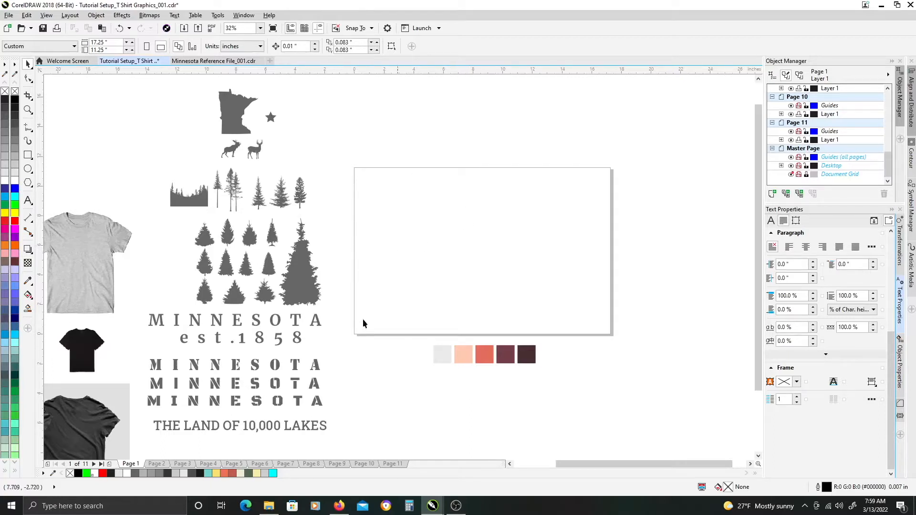
drag(353, 444, 125, 82)
click(296, 133)
click(141, 332)
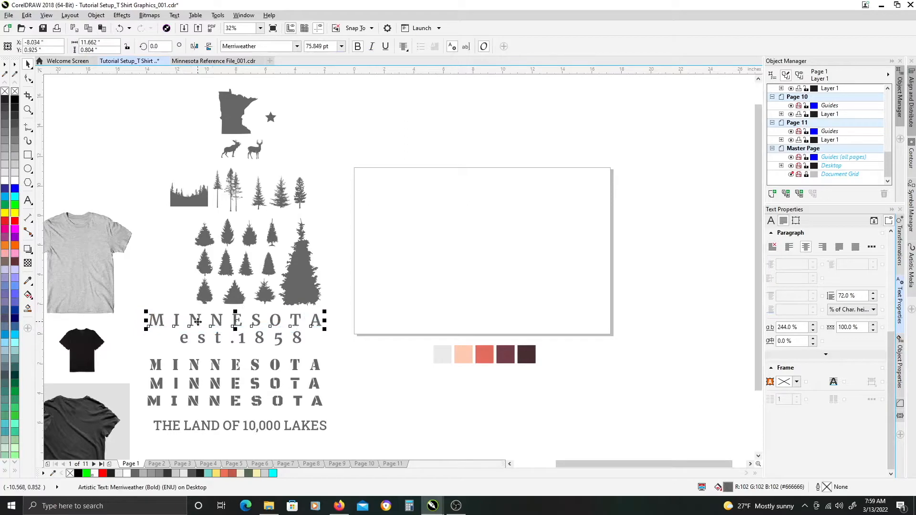
drag(364, 410, 138, 452)
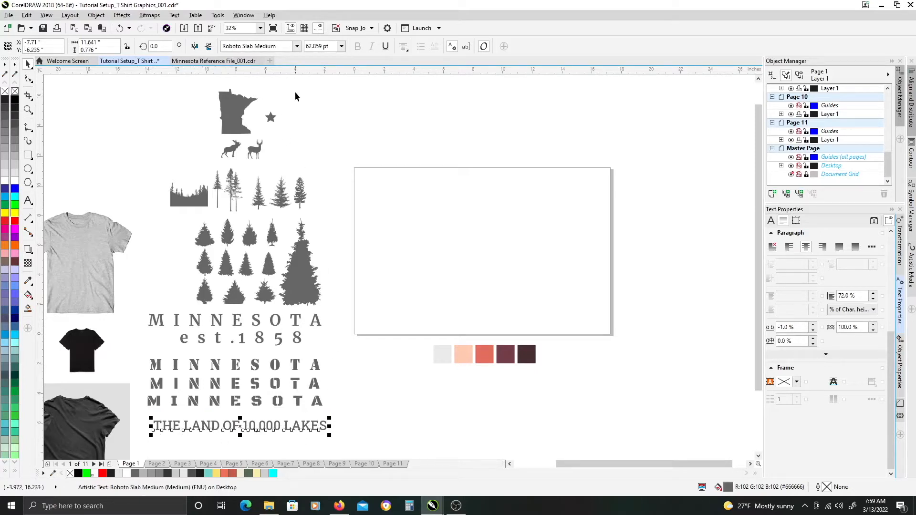
drag(297, 88, 221, 153)
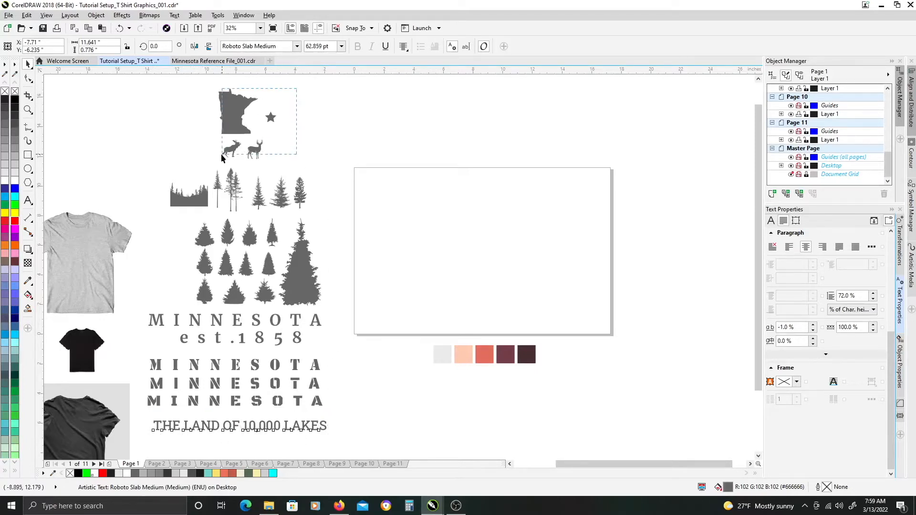
click(218, 119)
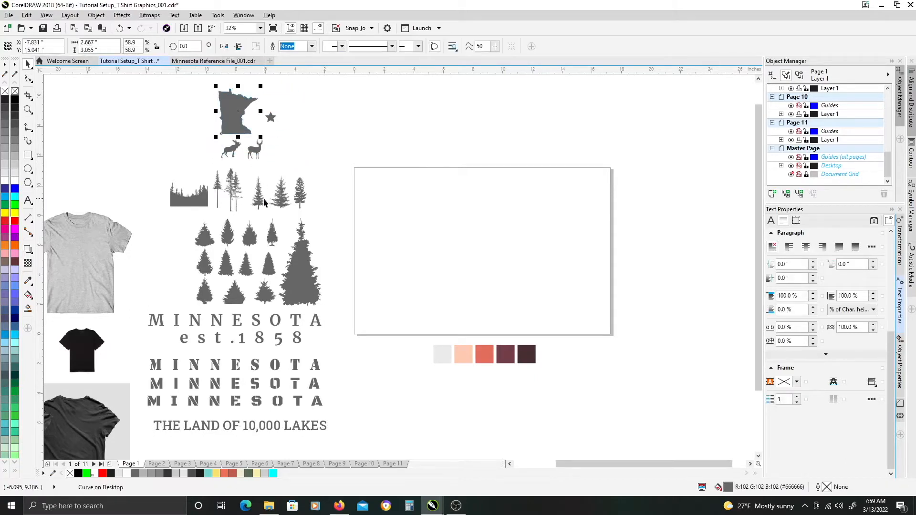
click(241, 343)
drag(241, 343, 245, 345)
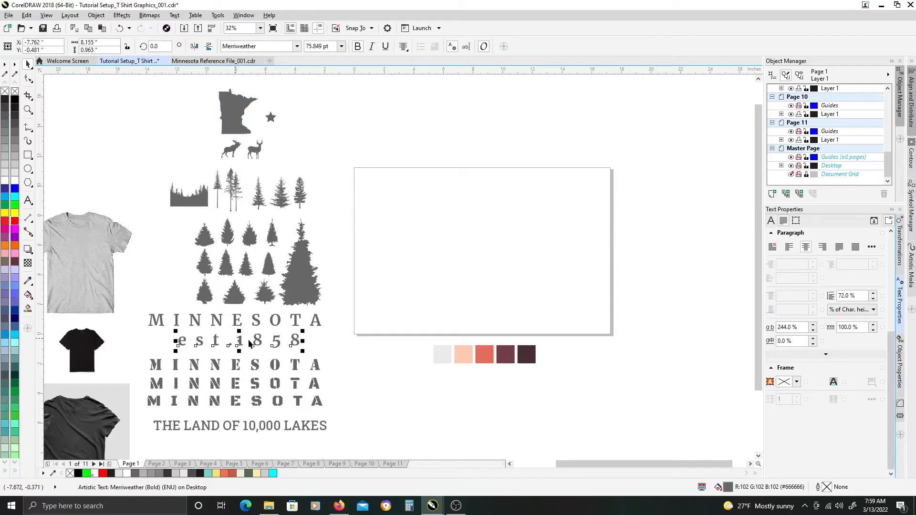
click(330, 222)
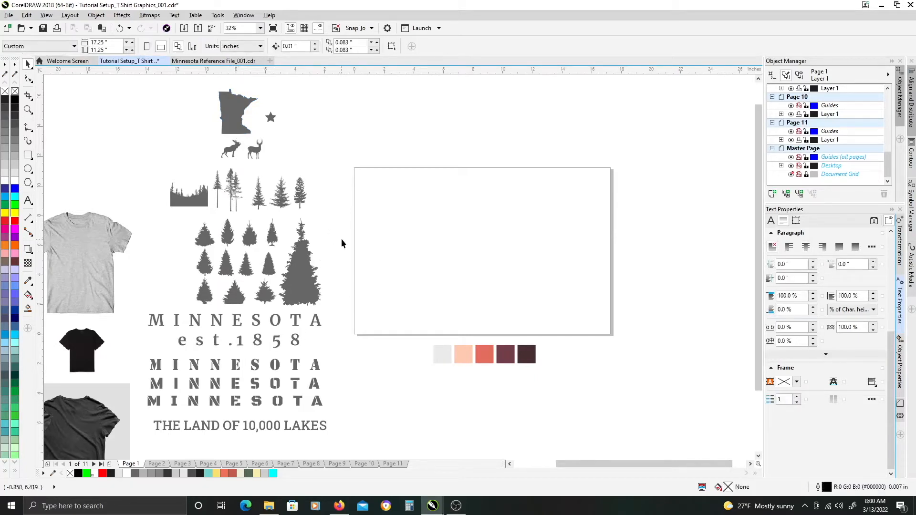
- Draw a circle, centre it on the page and enlarge it to about 8.73 inches in diameter
drag(501, 245, 476, 250)
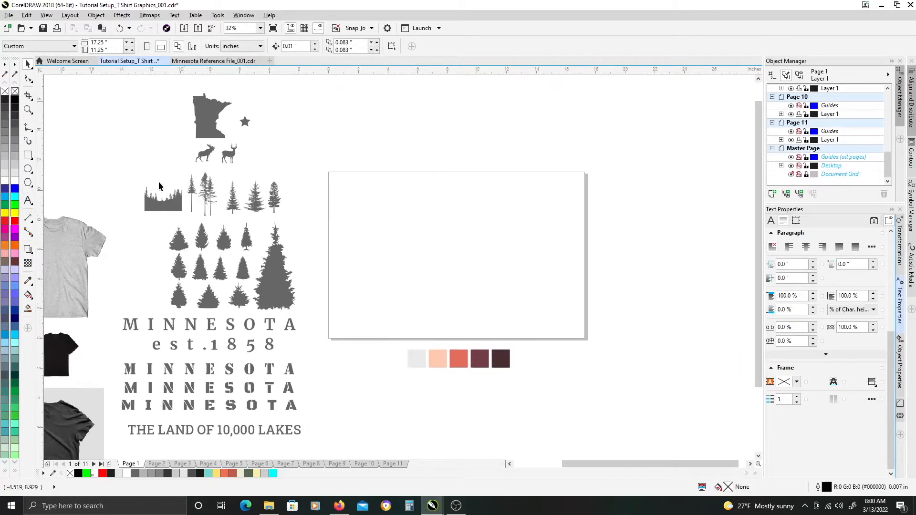
click(28, 170)
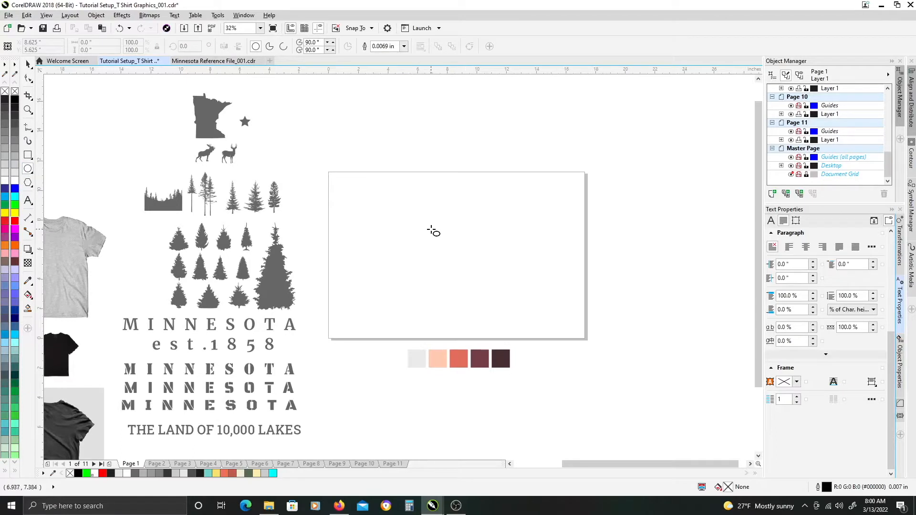
drag(414, 210, 525, 321)
key(p)
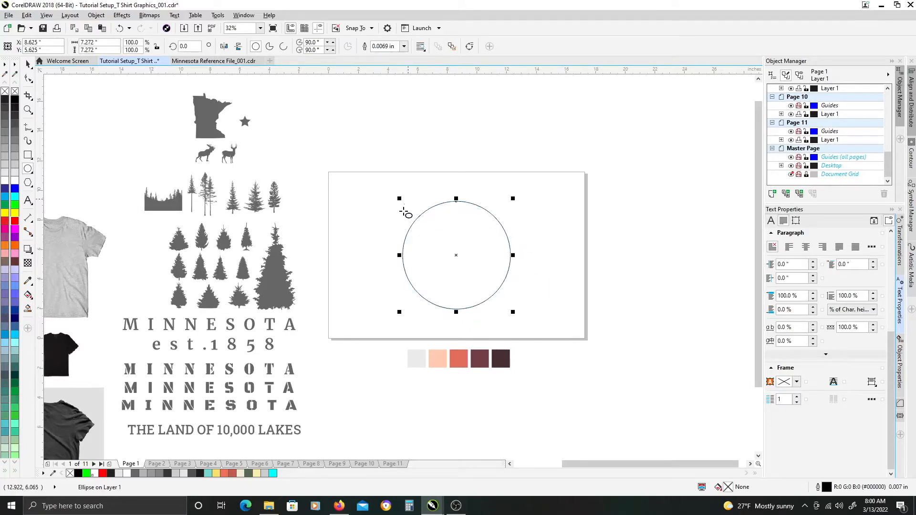
key(space)
drag(514, 197, 529, 190)
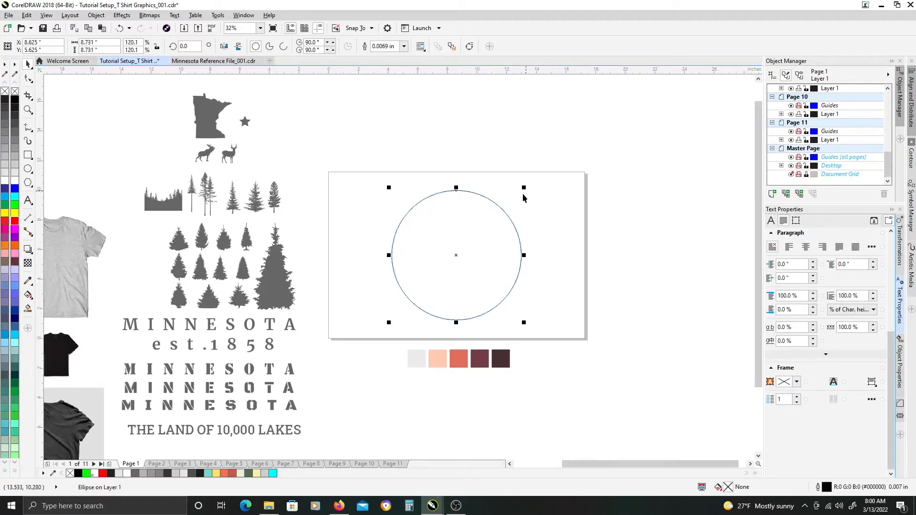
- Create a smaller concentric copy of the circle and reduce it to about 5.67 inches in diameter
scroll(462, 248, up, 2)
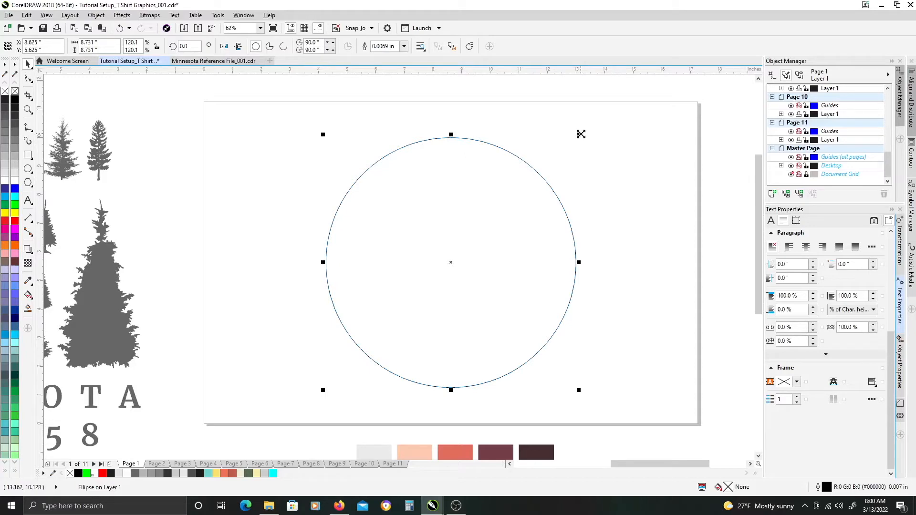
drag(579, 135, 553, 172)
right_click(553, 172)
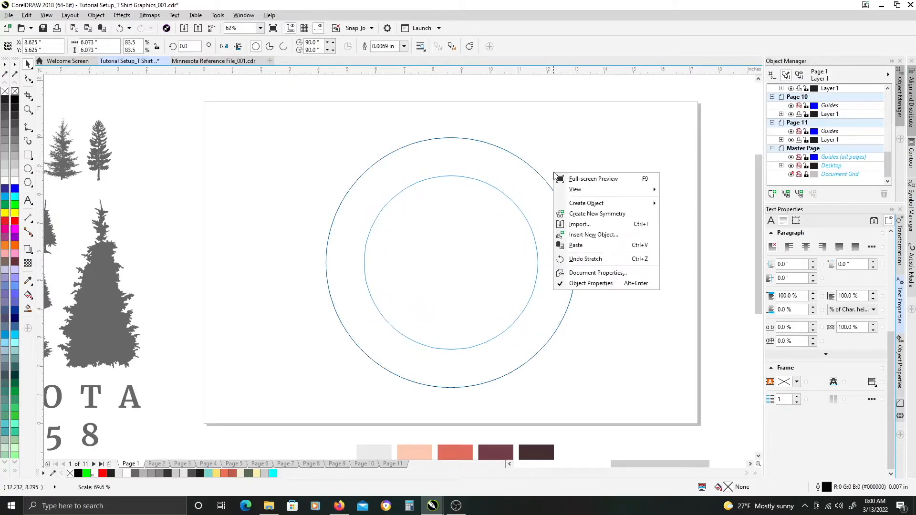
click(502, 184)
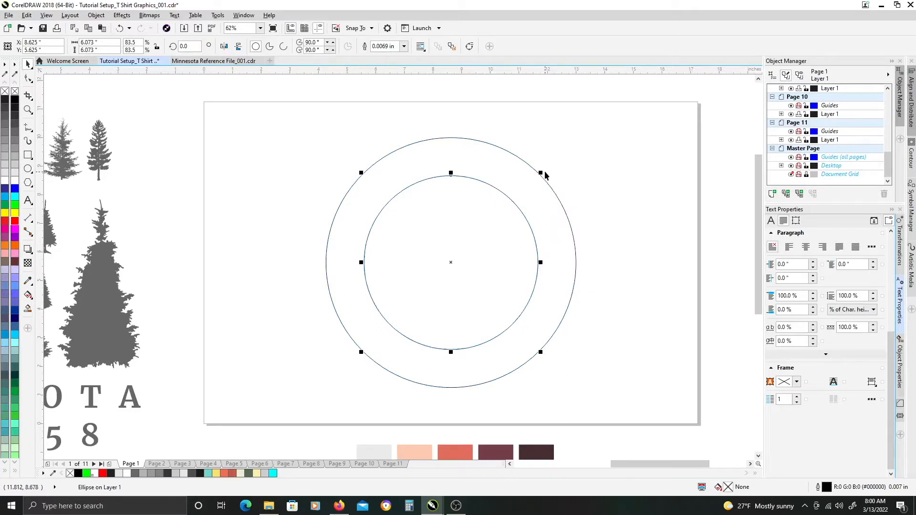
drag(541, 173, 538, 179)
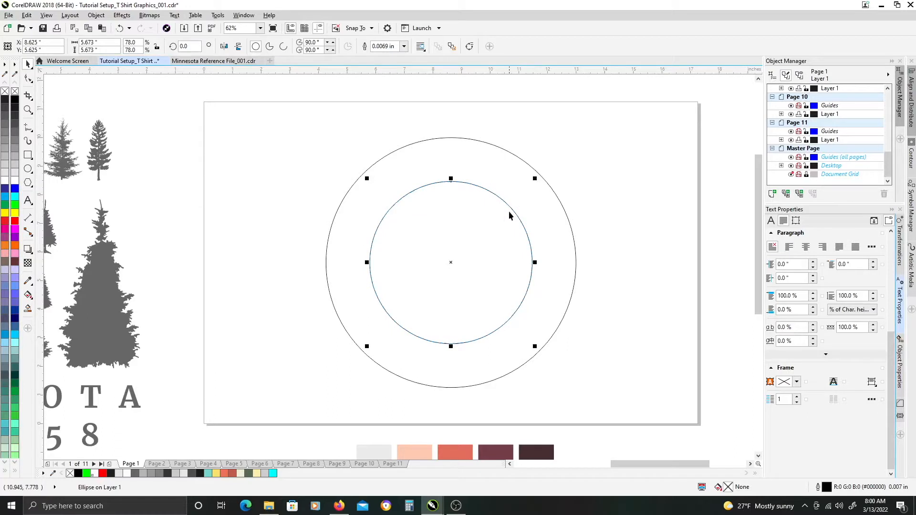
- Compare the stencil-style MINNESOTA lines and place a copy of the Stencil font version across the middle of the circles
drag(354, 280, 389, 265)
scroll(391, 245, down, 1)
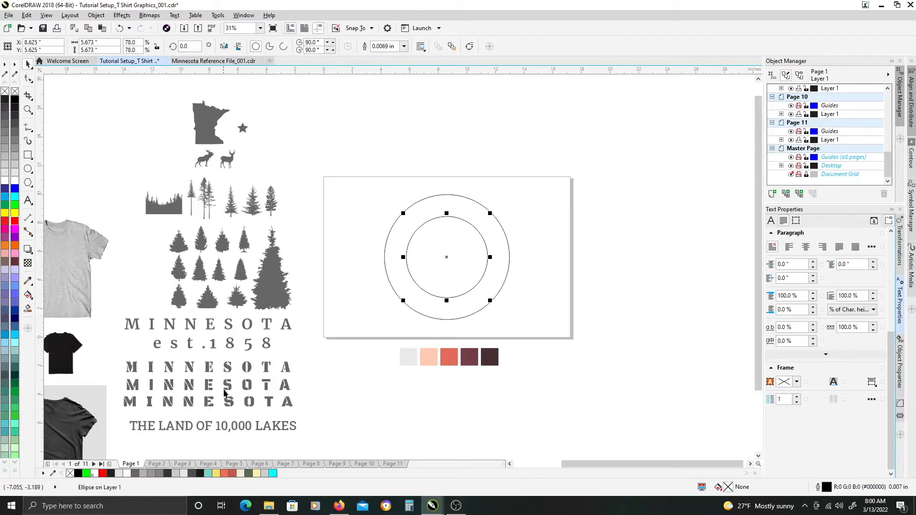
click(205, 369)
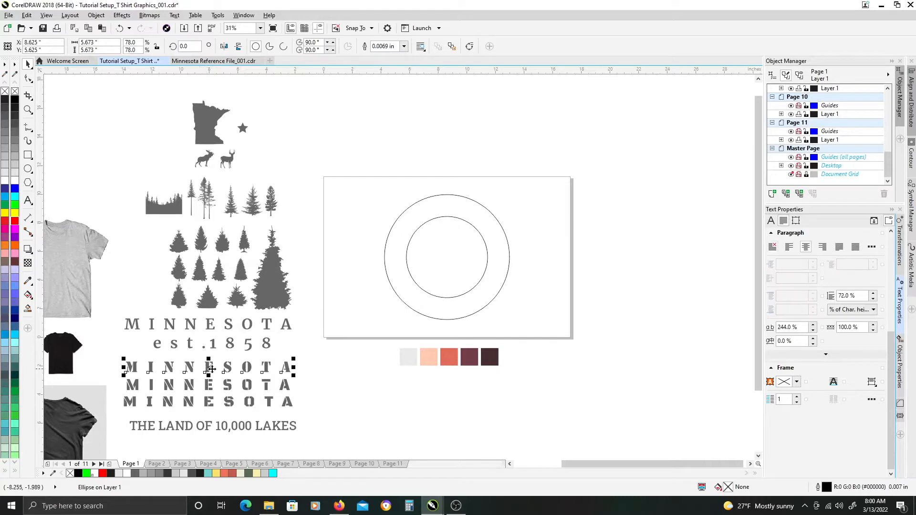
scroll(203, 372, up, 2)
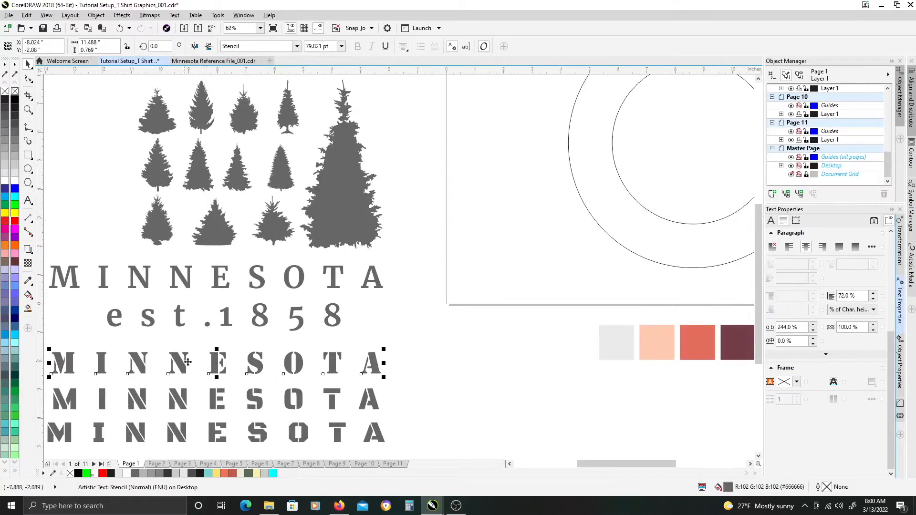
scroll(211, 369, down, 2)
scroll(213, 370, up, 4)
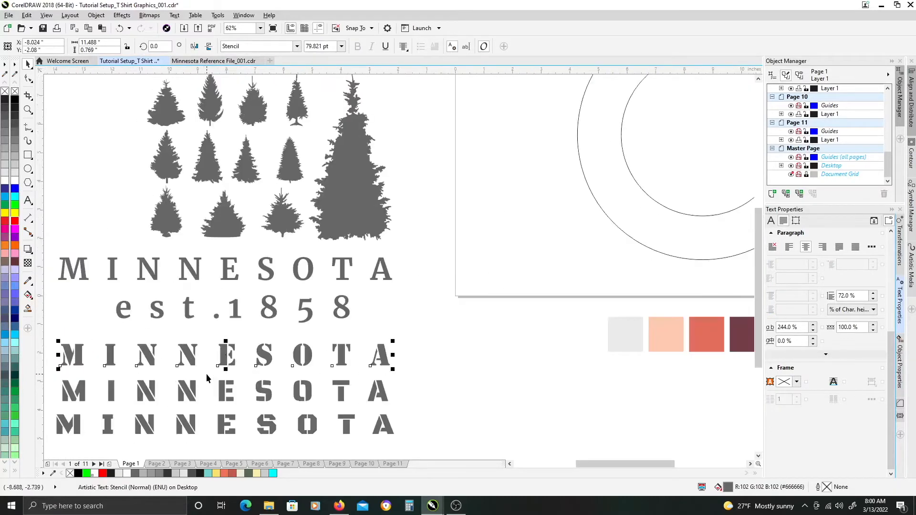
drag(284, 313, 324, 293)
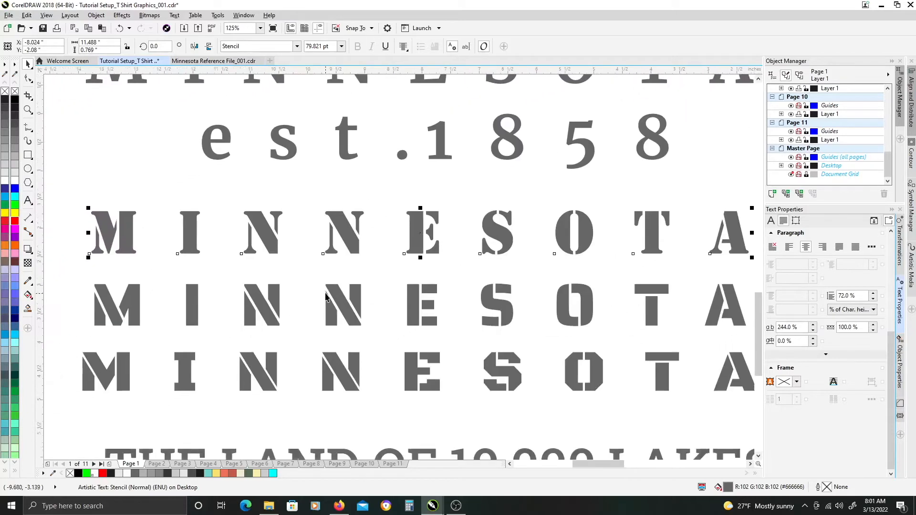
click(419, 229)
scroll(419, 240, down, 1)
drag(501, 222, 374, 331)
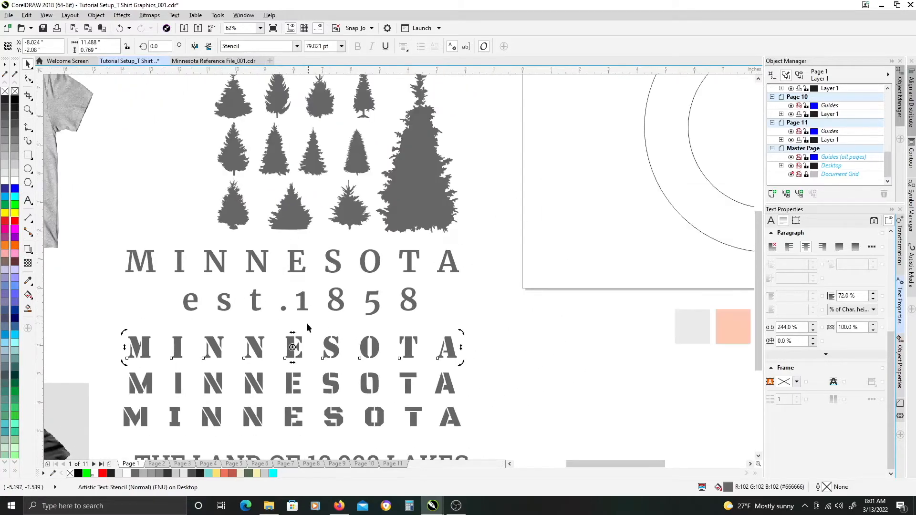
scroll(307, 325, down, 1)
drag(450, 279, 476, 264)
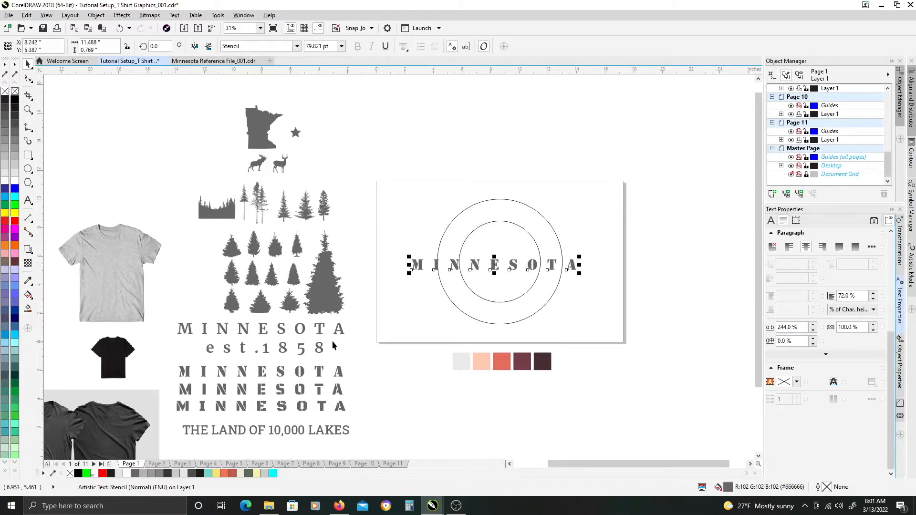
- Place a reduced copy of the Minnesota state shape, about 1.02 inches wide, inside the upper part of the inner circle
click(265, 116)
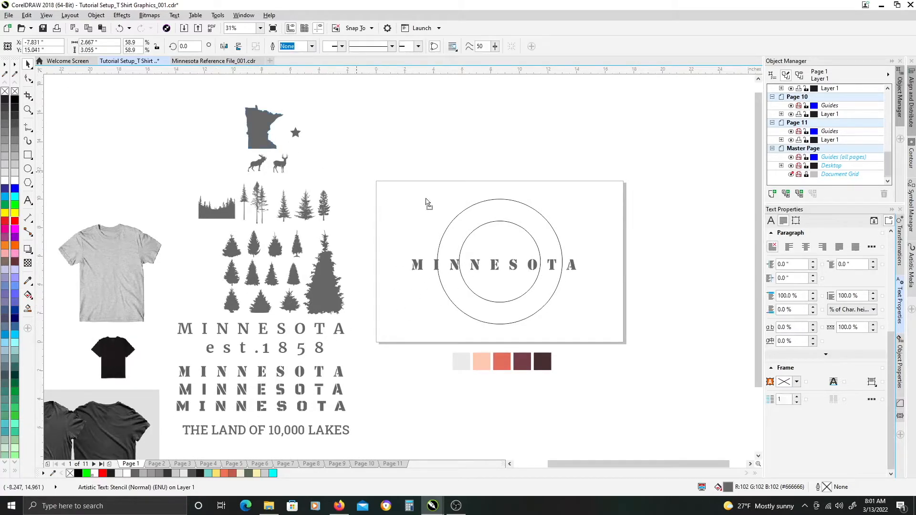
drag(426, 199, 499, 232)
right_click(498, 234)
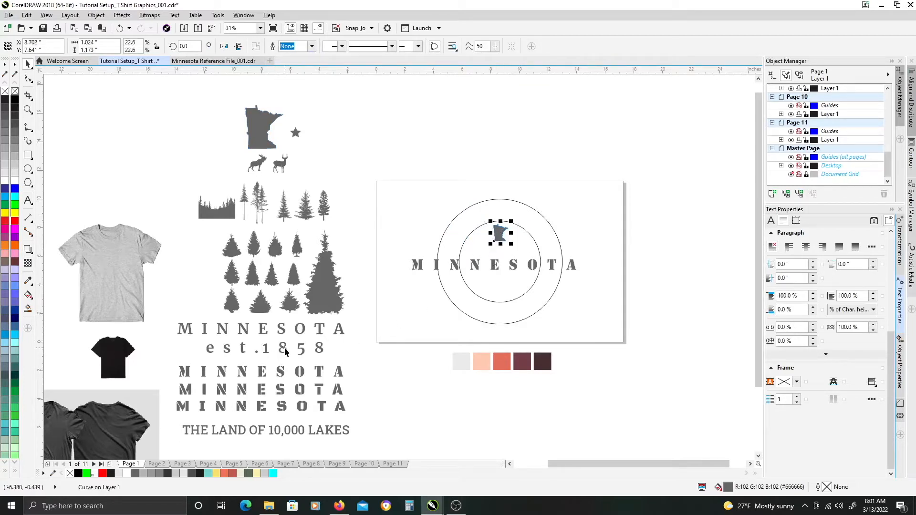
scroll(317, 398, down, 1)
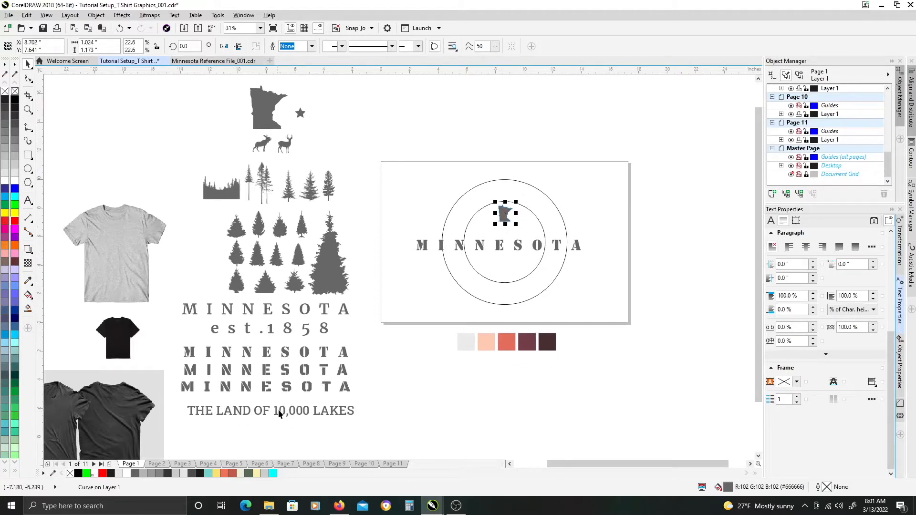
click(276, 411)
click(267, 412)
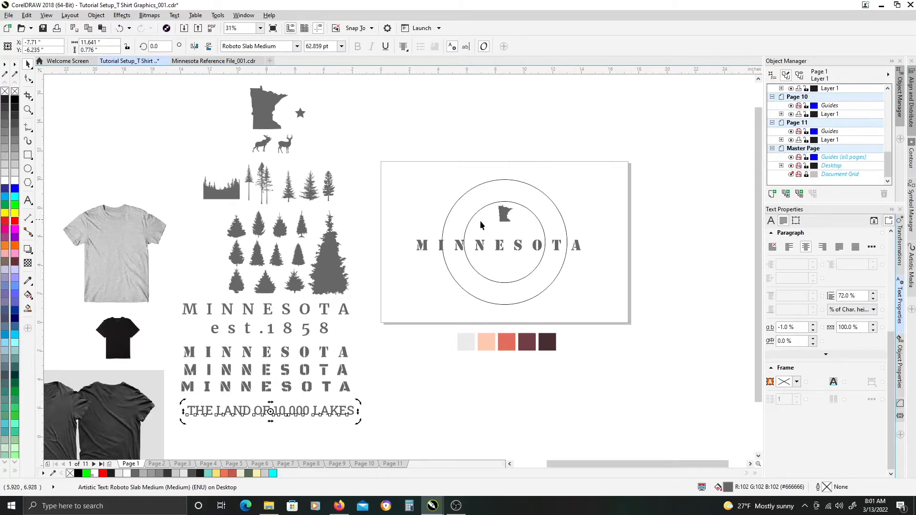
- Create a slightly larger concentric copy of the inner circle, about 5.96 inches in diameter, and give it a red outline
scroll(497, 226, up, 1)
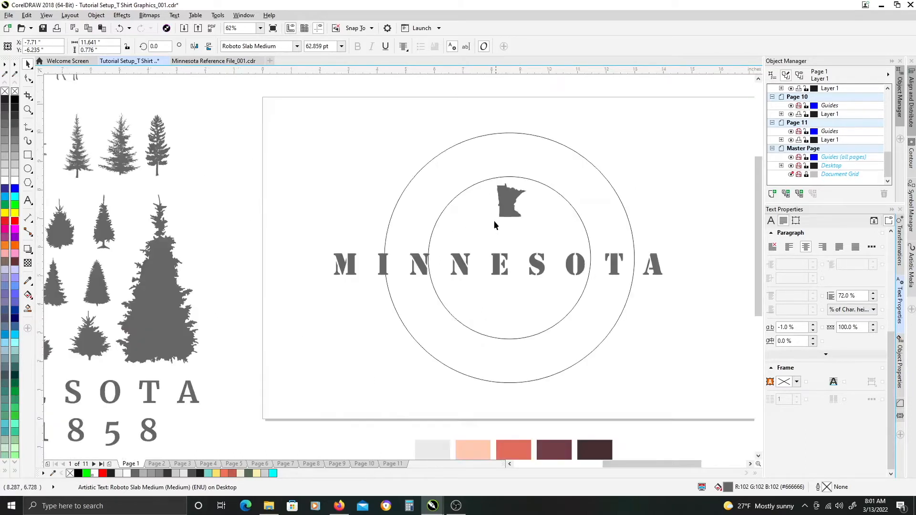
click(463, 190)
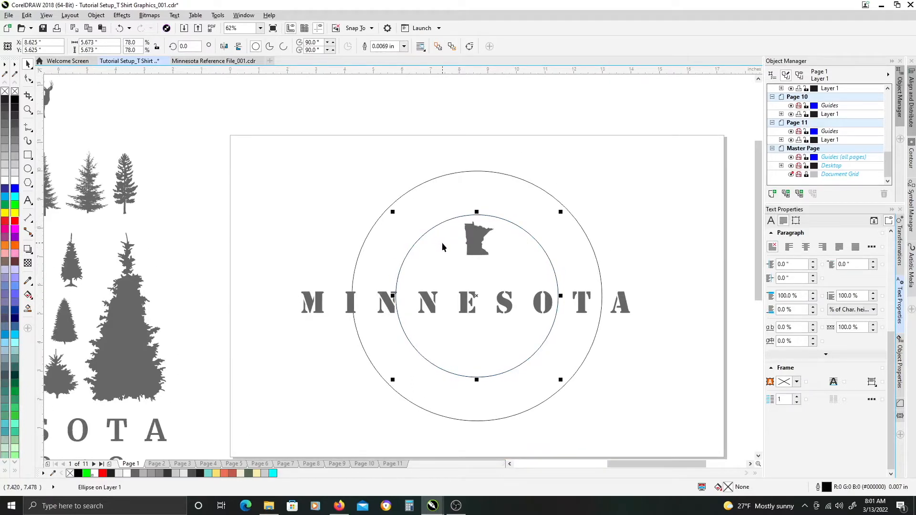
drag(561, 212, 566, 207)
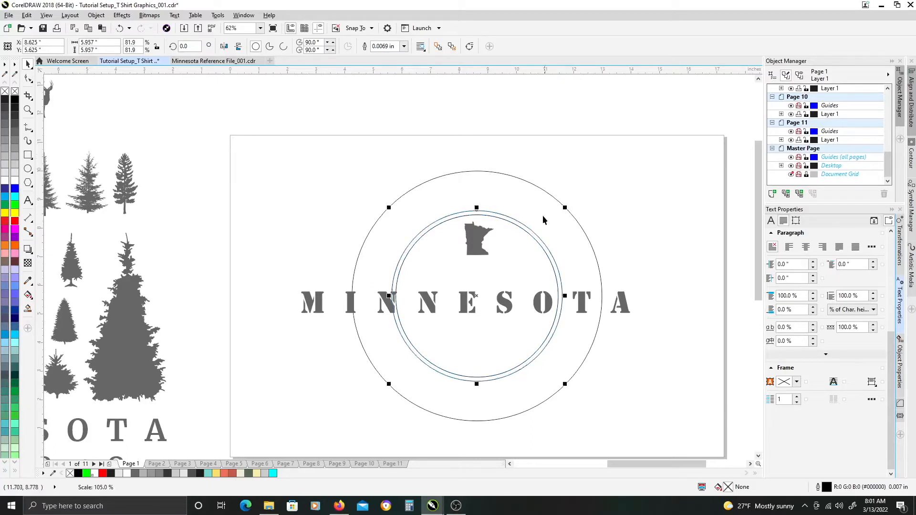
right_click(19, 222)
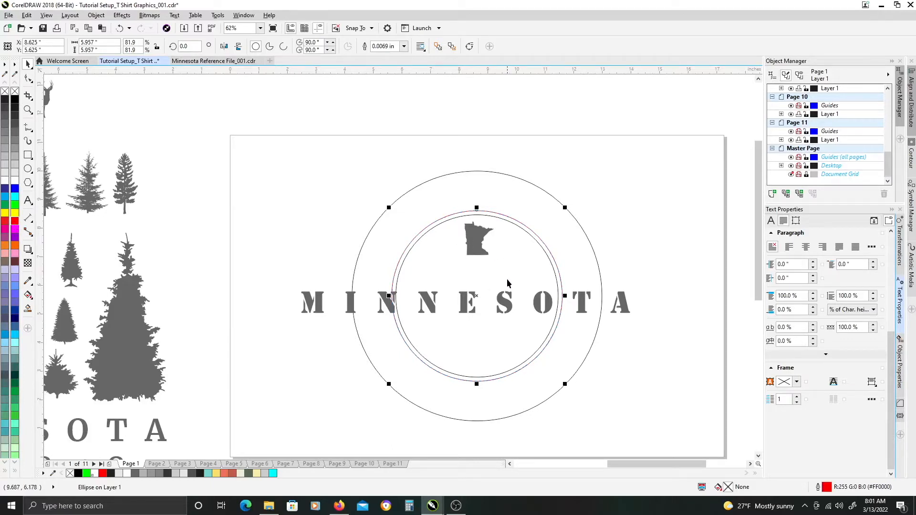
- Create a larger concentric copy of the red circle, about 7.27 inches in diameter, between the inner and outer black circles
scroll(501, 277, up, 3)
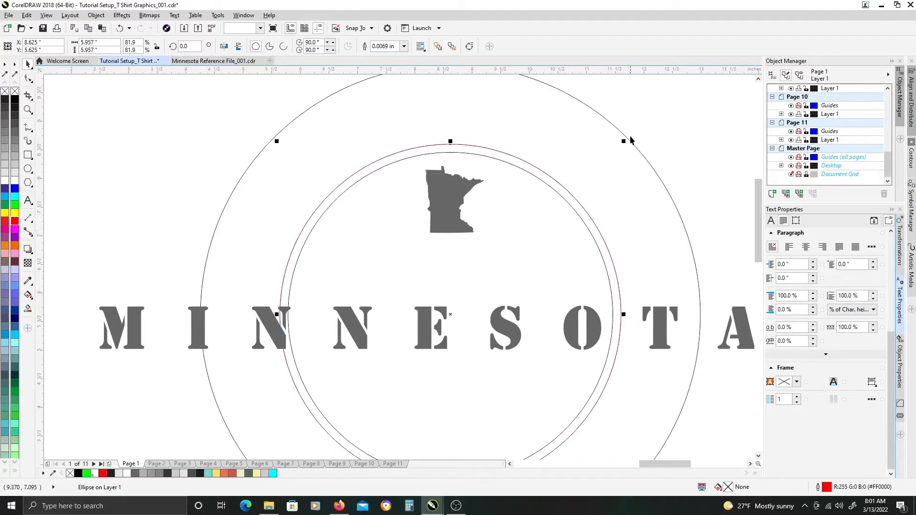
drag(624, 140, 665, 106)
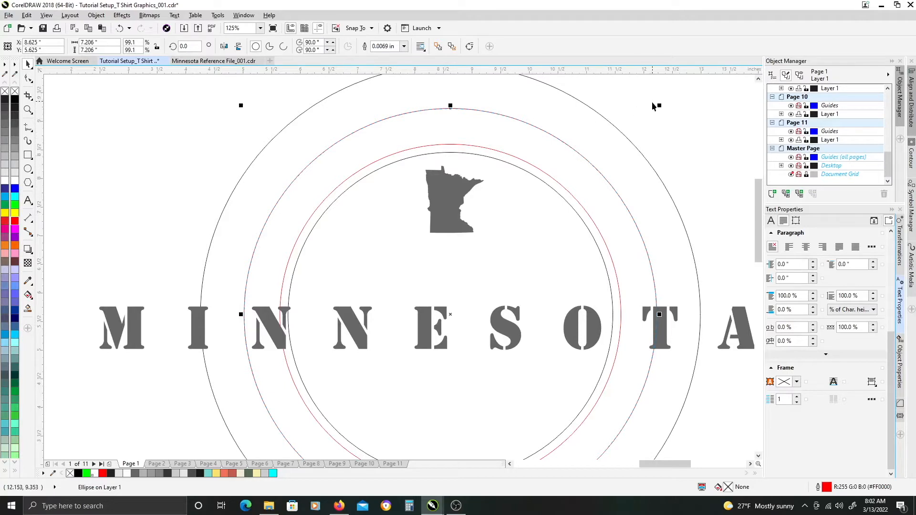
drag(659, 105, 661, 101)
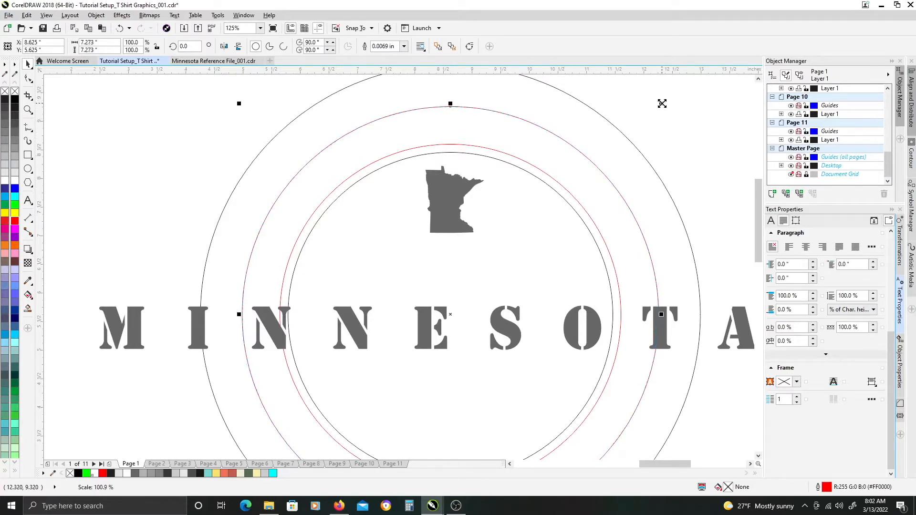
click(65, 175)
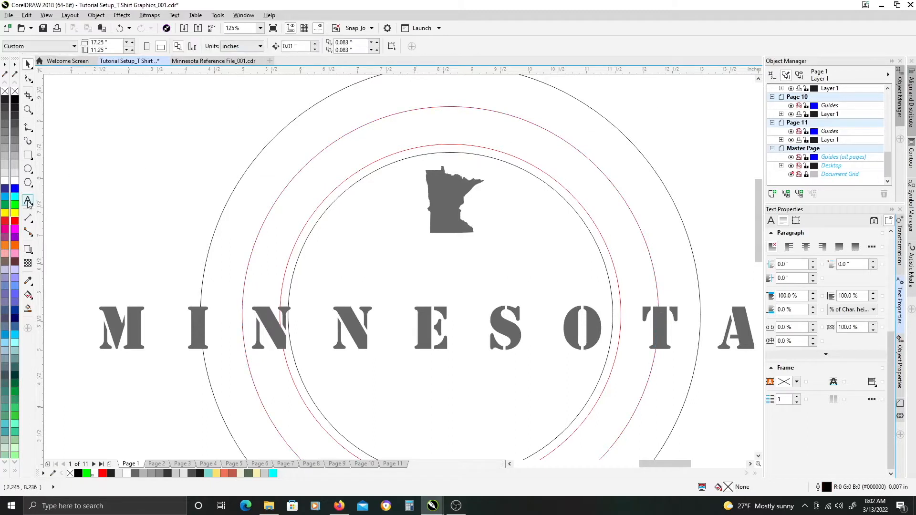
- Add the text "THE LAND OF" along the upper-left arc of the smaller red circle
click(28, 204)
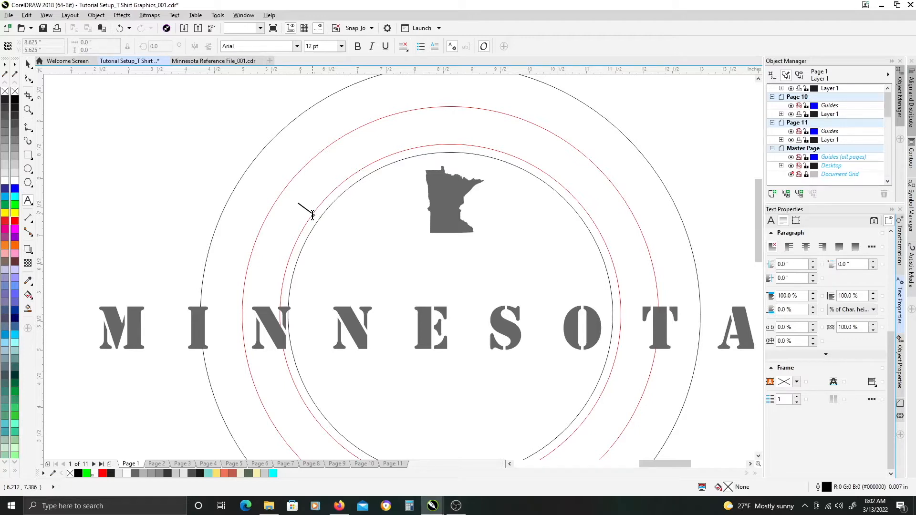
click(313, 216)
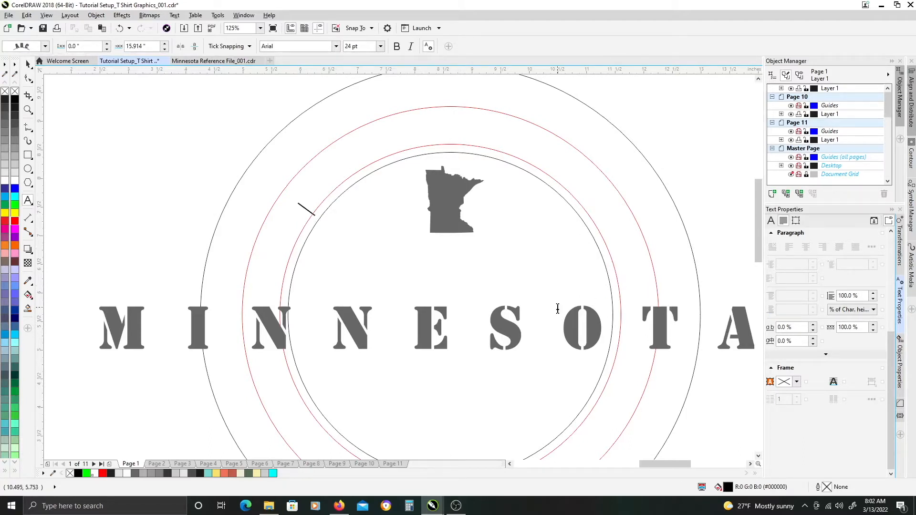
text(THE LAND OF)
key(ctrl+space)
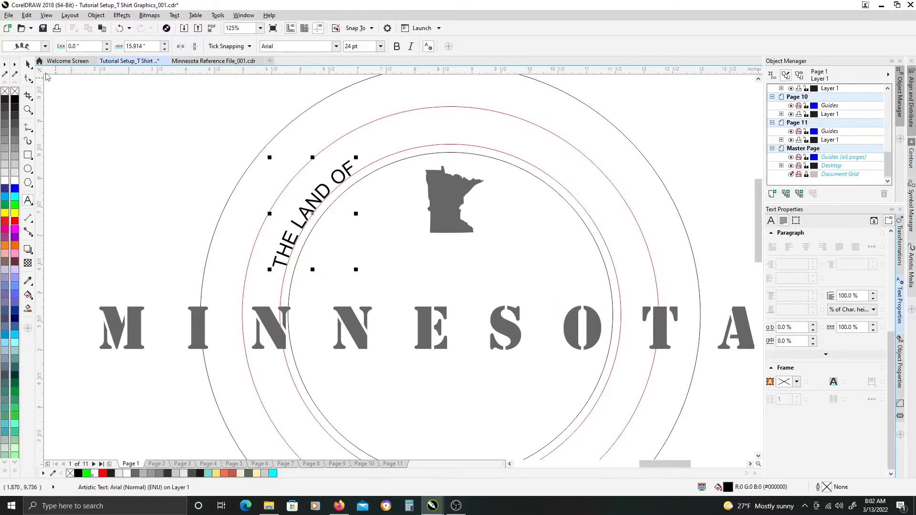
- Set the "THE LAND OF" text in Roboto Slab Medium and enlarge it to about 65.172 pt to fill the band between the red circles
drag(411, 209, 349, 155)
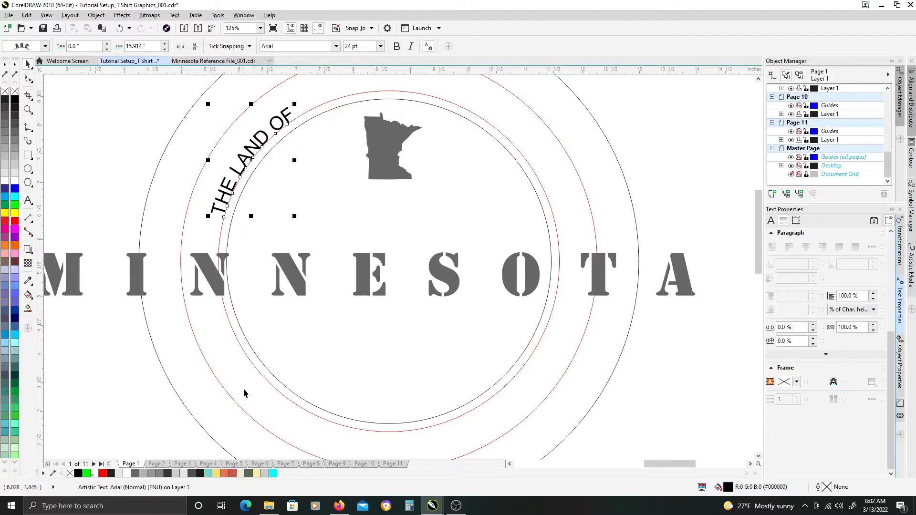
scroll(343, 199, up, 3)
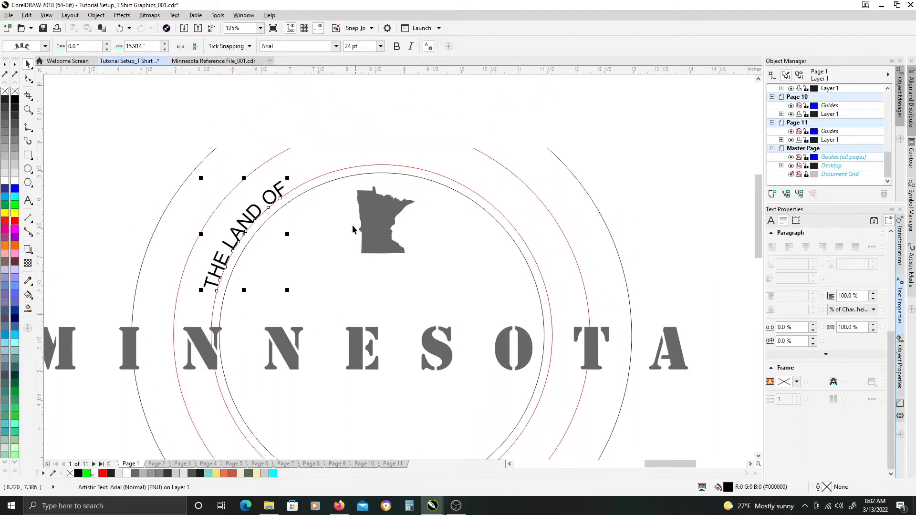
drag(289, 177, 403, 116)
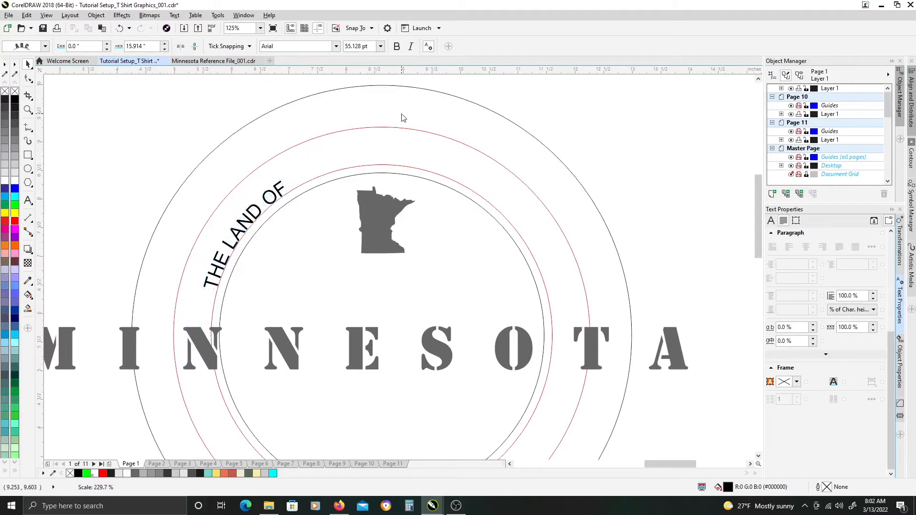
click(336, 47)
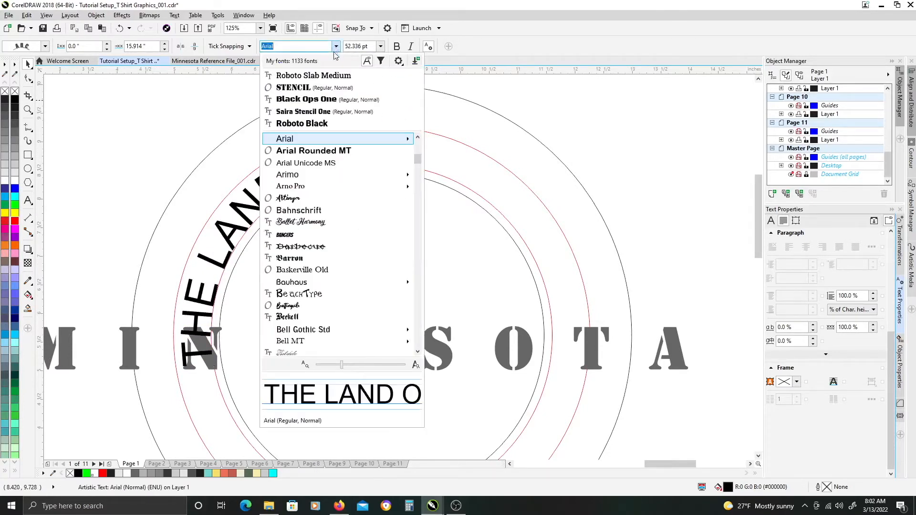
click(329, 76)
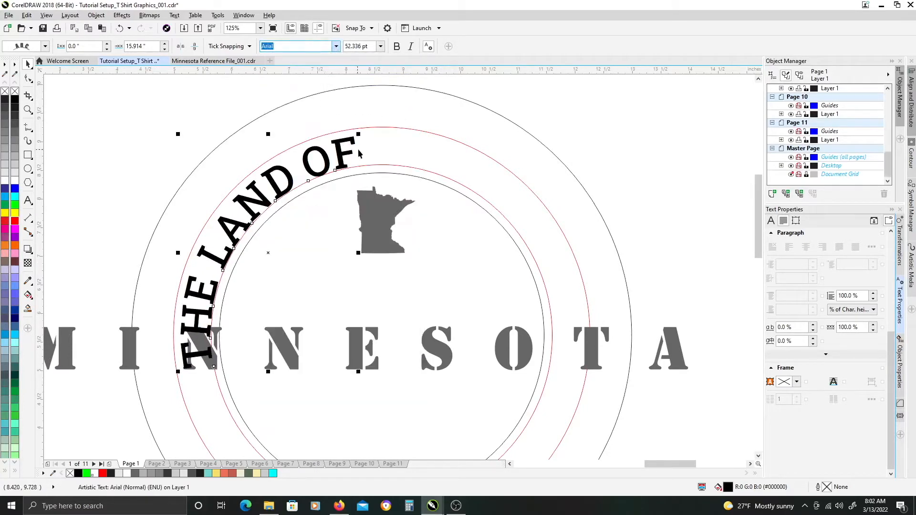
drag(358, 133, 412, 106)
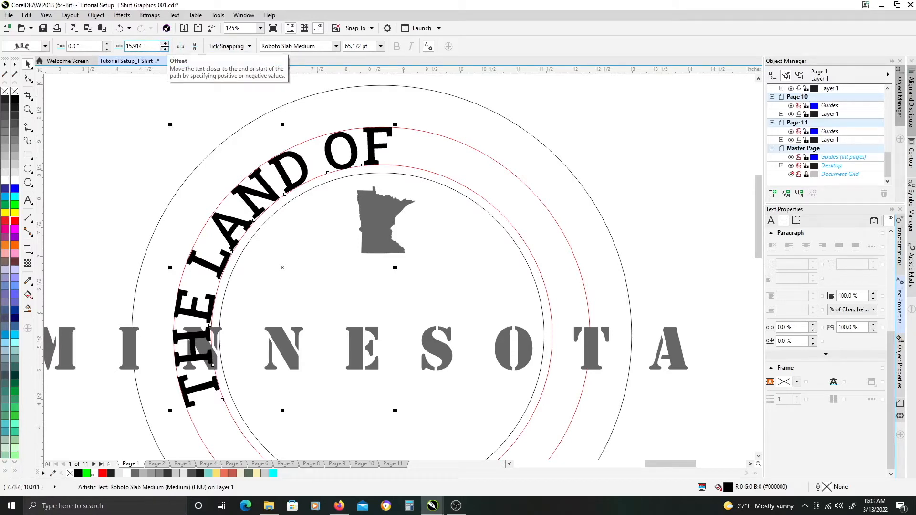
- Centre "THE LAND OF" over the top of the circle with a path offset of 18.714 inches, using a temporary horizontal guideline to level its ends
drag(166, 47, 171, 19)
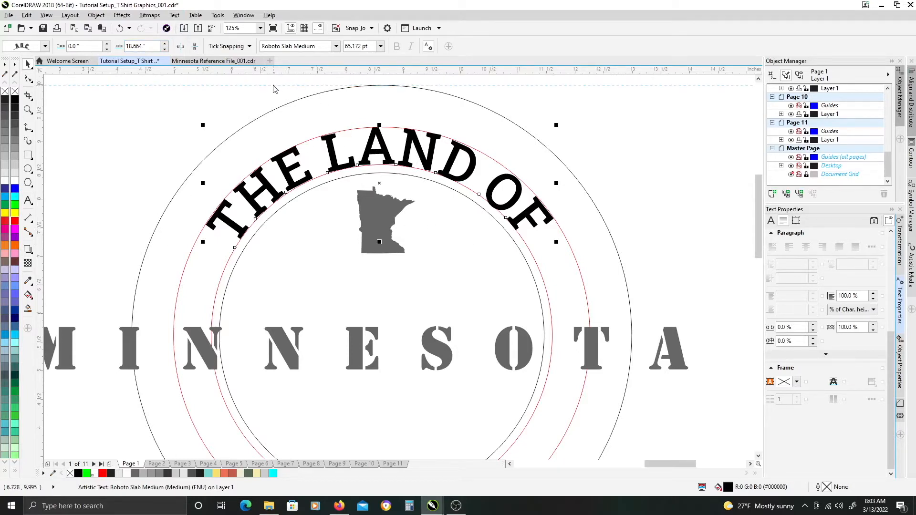
drag(275, 71, 222, 227)
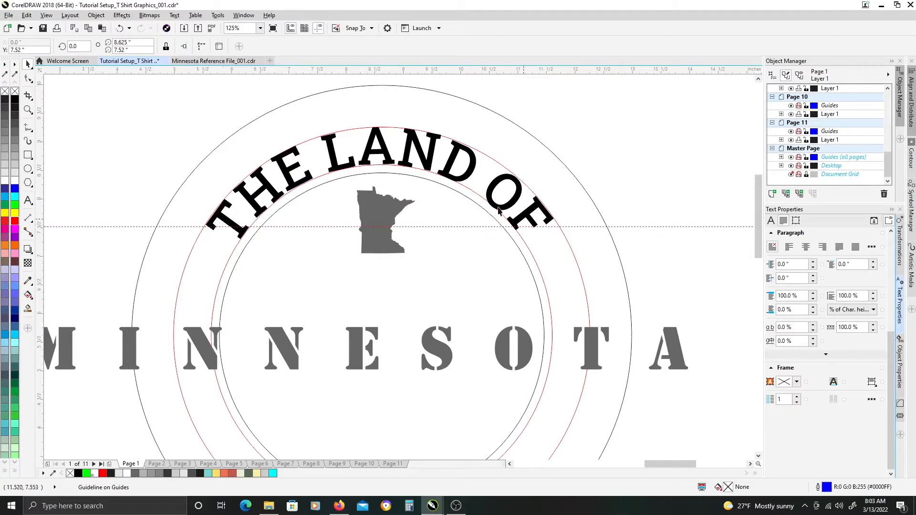
click(381, 152)
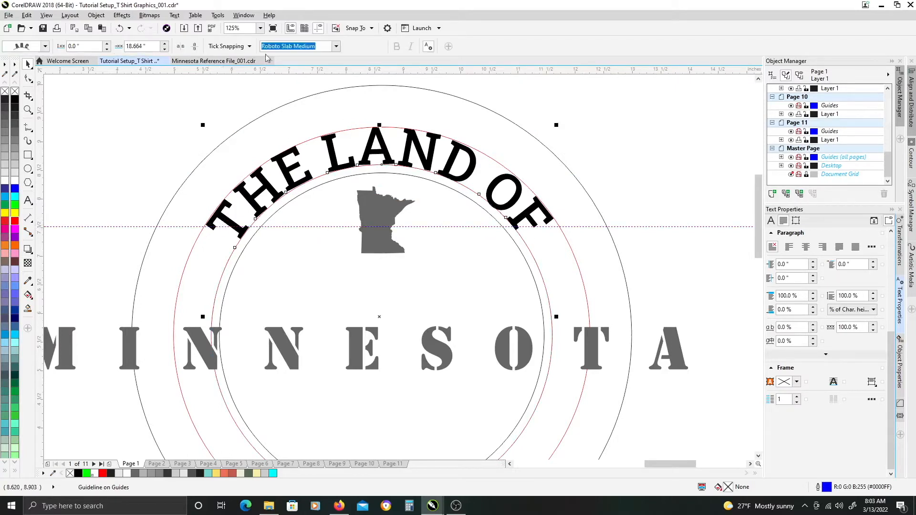
click(164, 44)
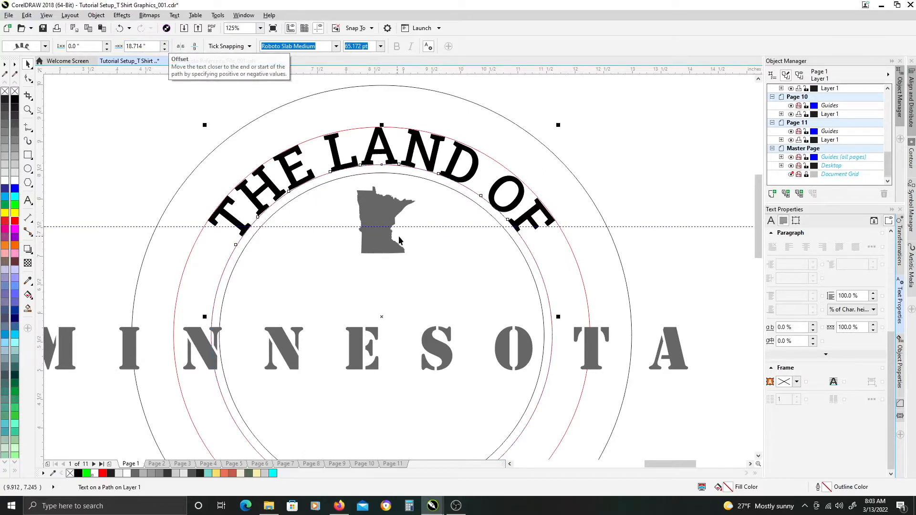
scroll(463, 271, down, 3)
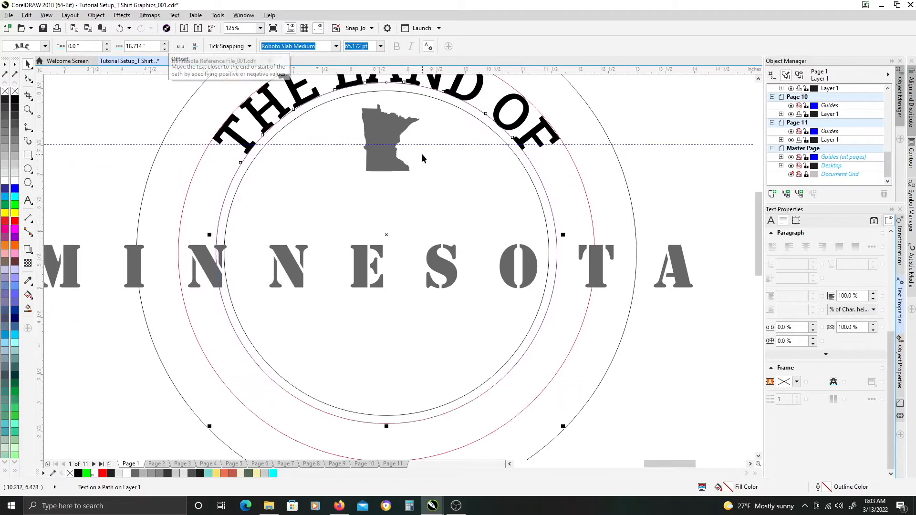
click(426, 144)
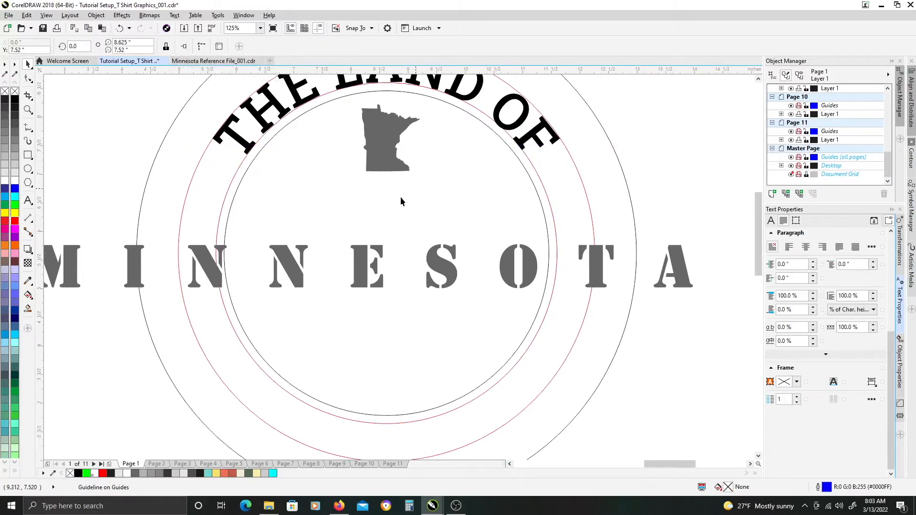
key(Delete)
- Add the text "10,000 LAKES" along the lower-left arc of the larger red circle and mirror it horizontally and vertically on the path
scroll(386, 304, down, 2)
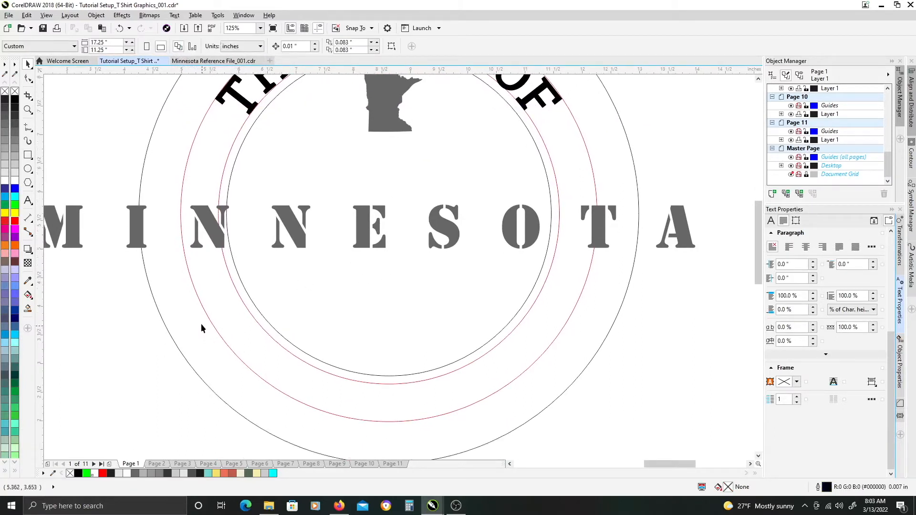
click(28, 201)
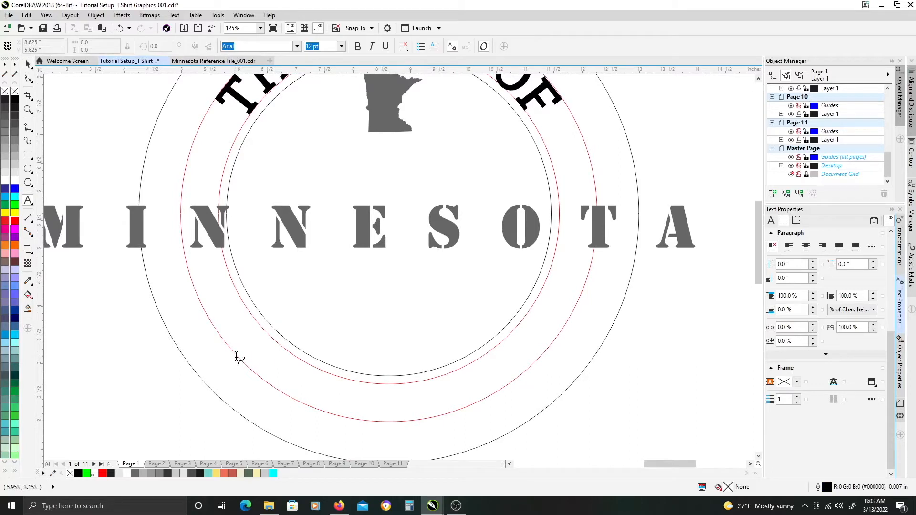
click(237, 358)
text(10,000 LAKES)
key(ctrl+space)
click(27, 65)
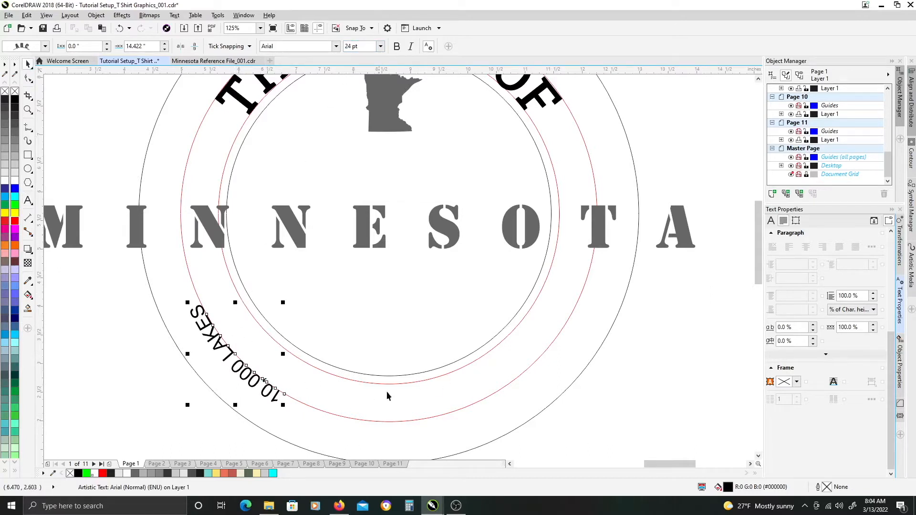
click(182, 47)
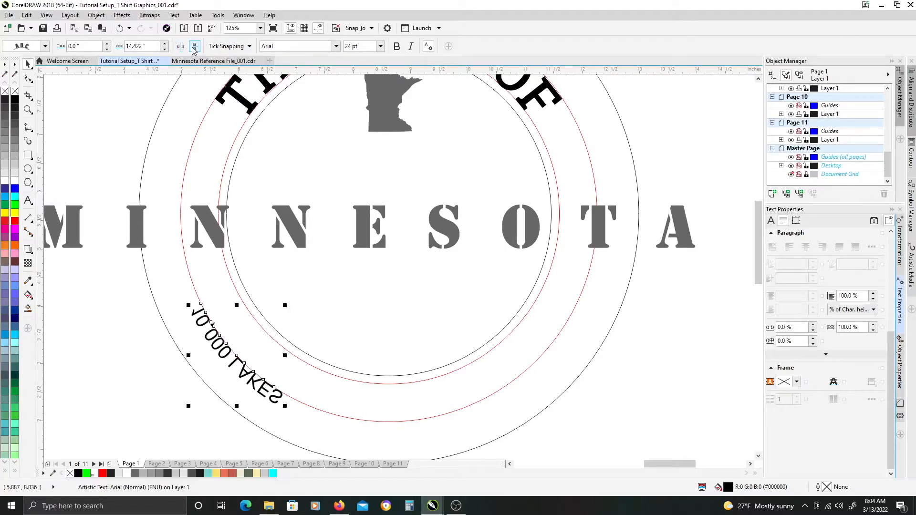
click(194, 47)
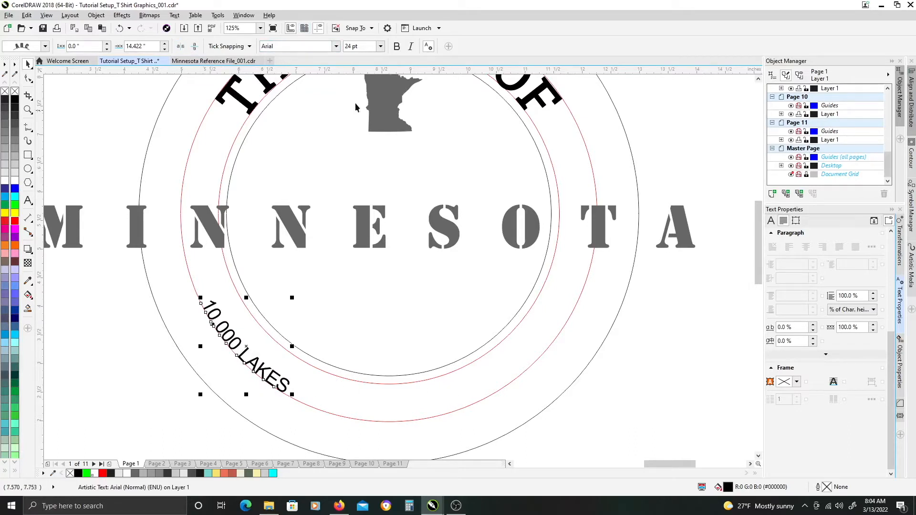
- Set "10,000 LAKES" in Roboto Slab Medium at 65.172 pt, copying the font size from "THE LAND OF"
scroll(380, 104, up, 2)
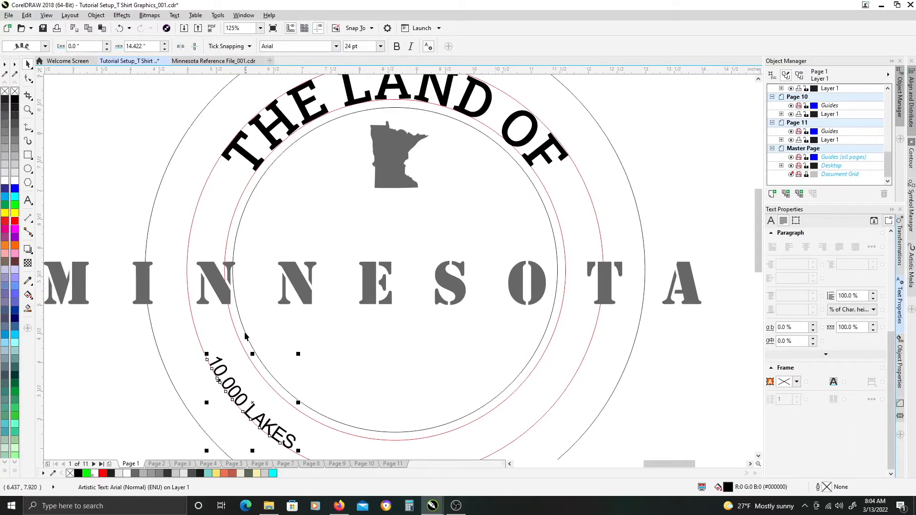
click(336, 46)
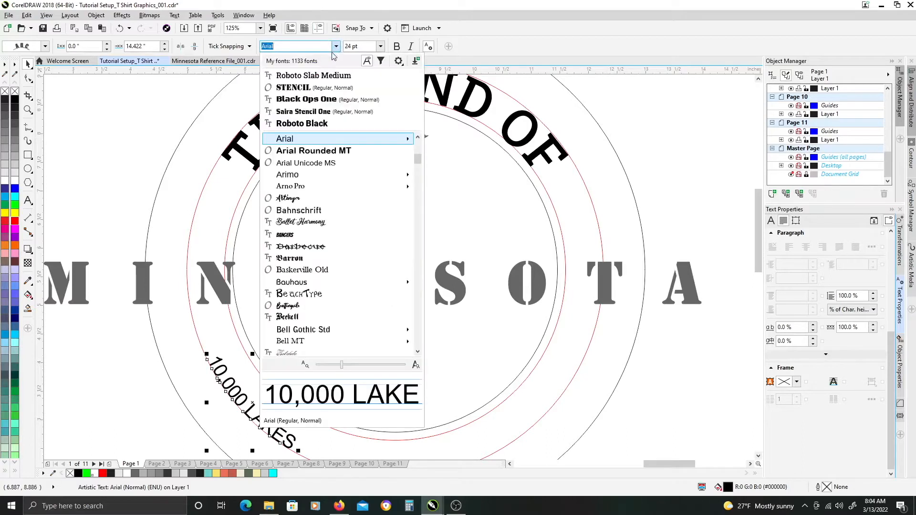
click(323, 76)
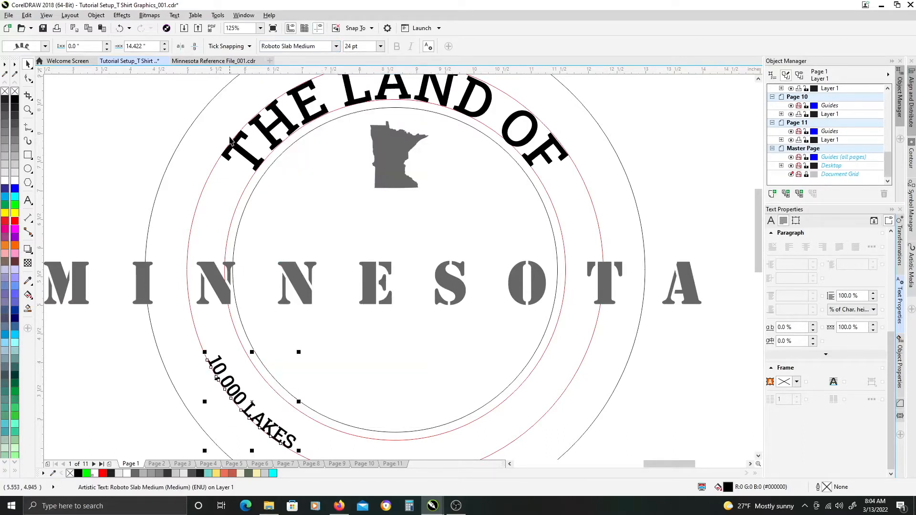
click(264, 134)
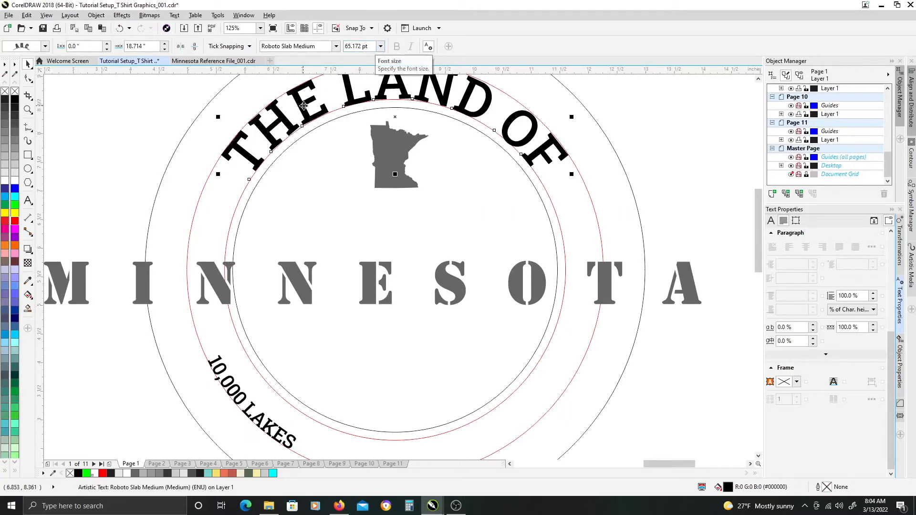
triple_click(369, 46)
key(ctrl+c)
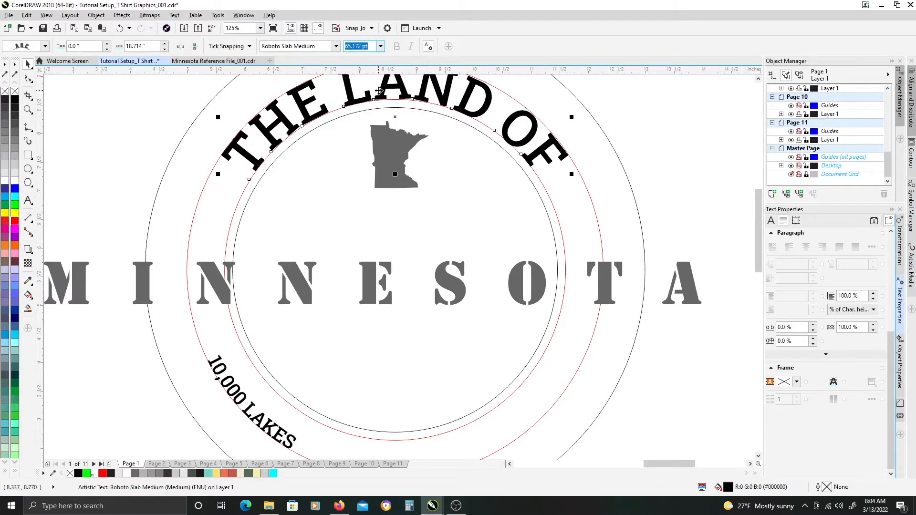
click(224, 368)
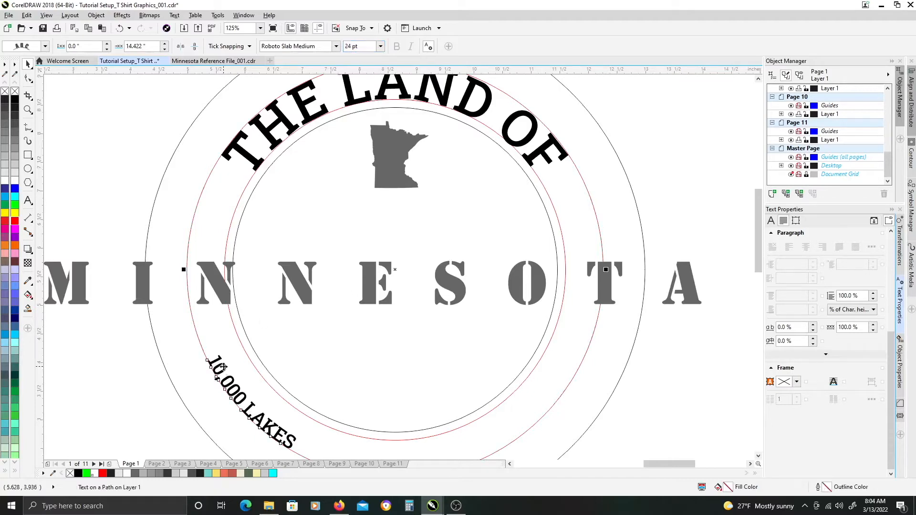
click(224, 368)
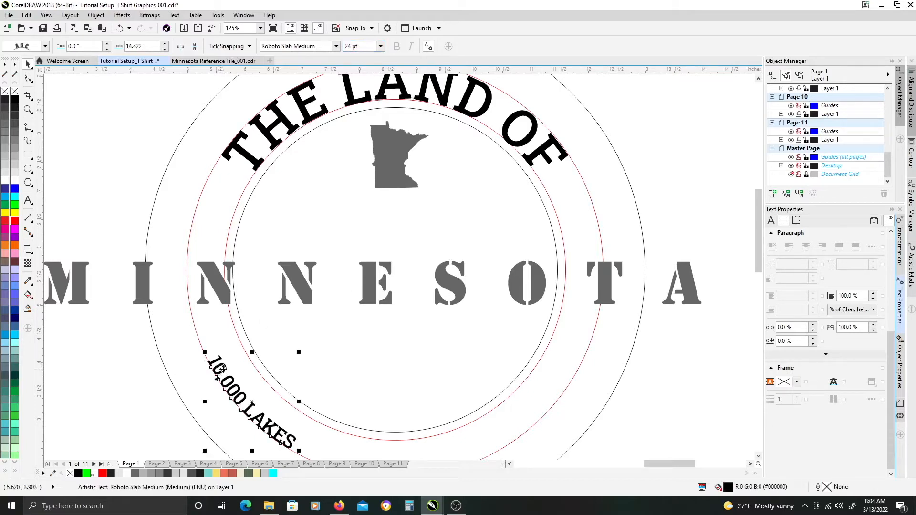
click(367, 46)
key(ctrl+v)
key(Return)
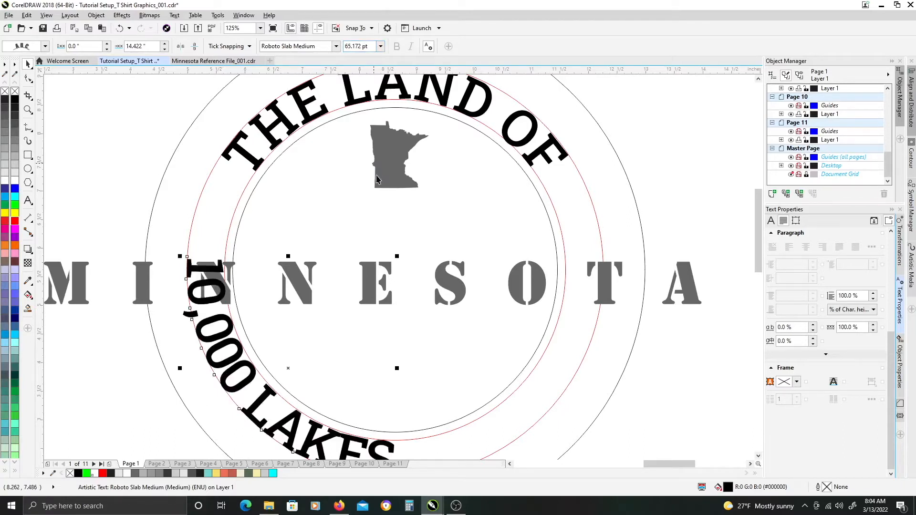
- Centre "10,000 LAKES" along the bottom of the circle with a path offset of 11.472 inches, using a temporary horizontal guideline to level its ends
drag(319, 362, 302, 285)
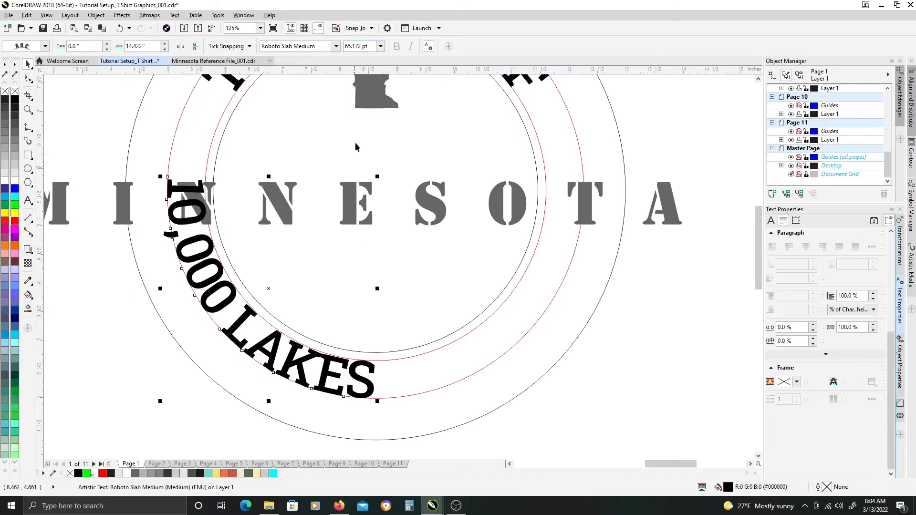
drag(361, 151, 343, 219)
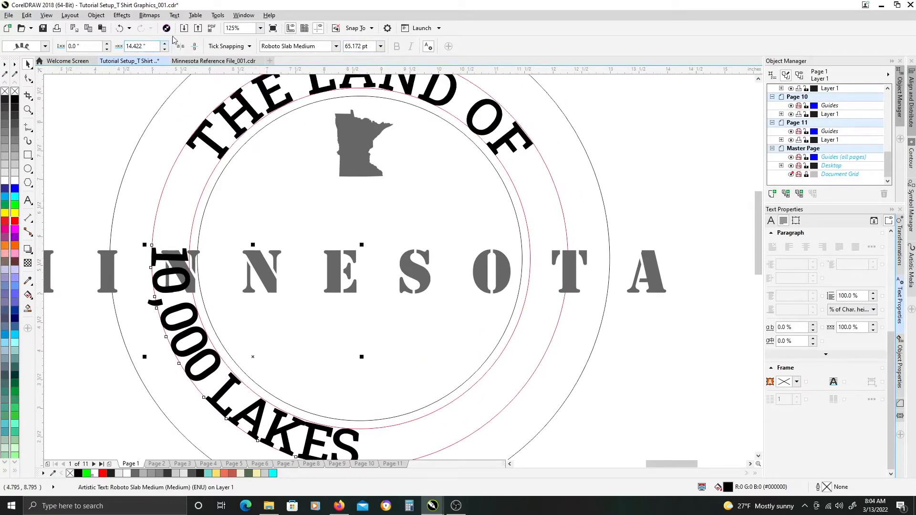
drag(164, 47, 169, 77)
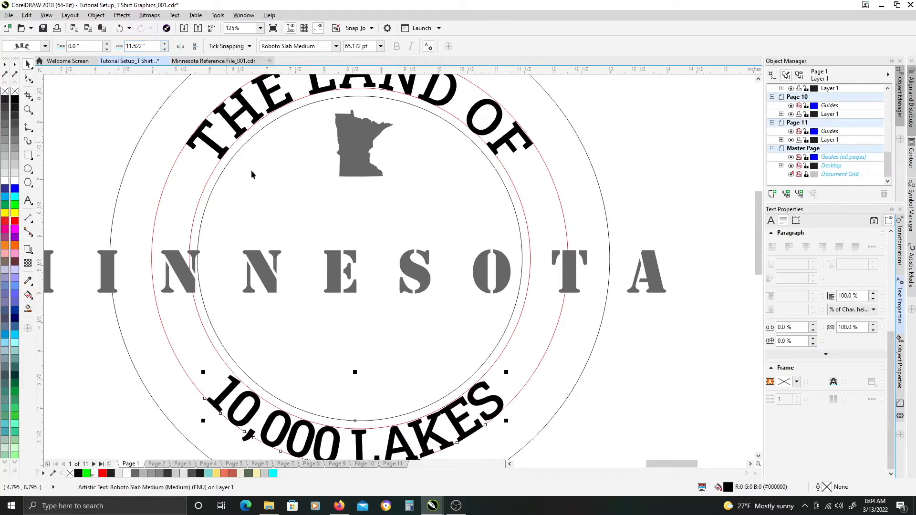
drag(300, 70, 326, 378)
click(224, 395)
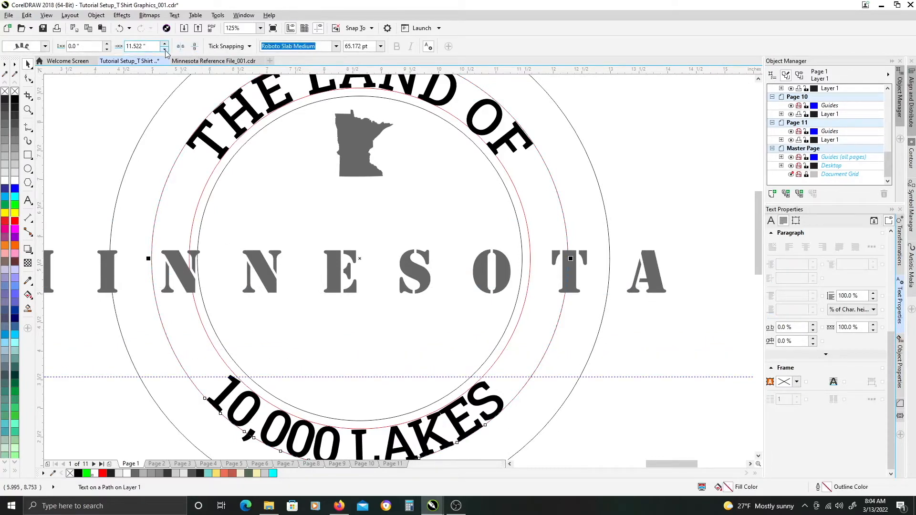
click(165, 49)
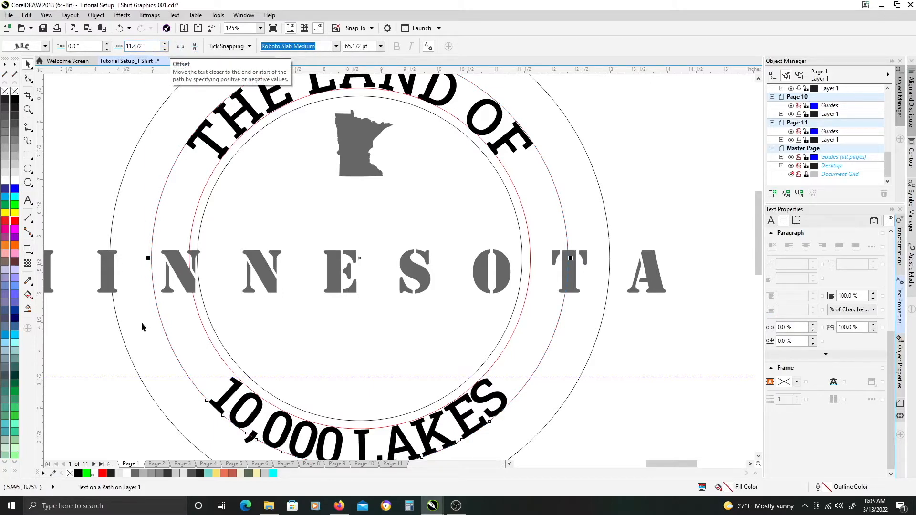
click(144, 357)
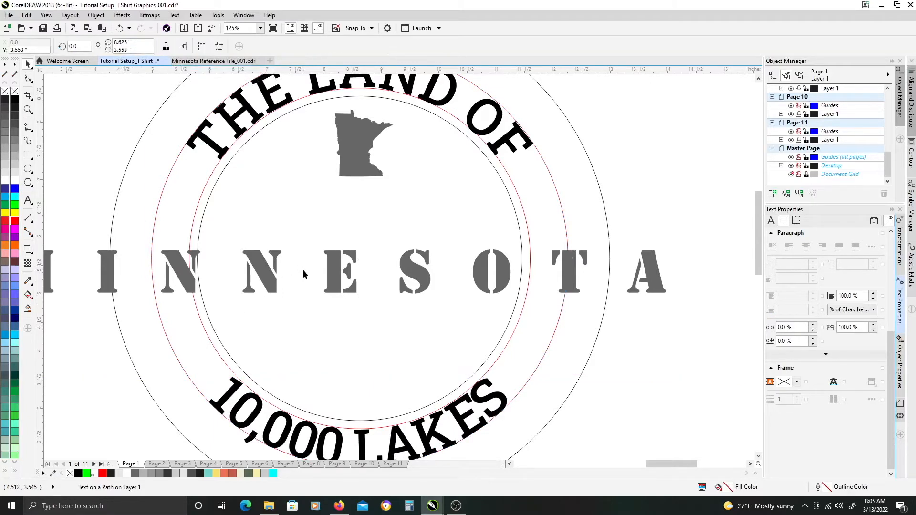
scroll(302, 268, down, 2)
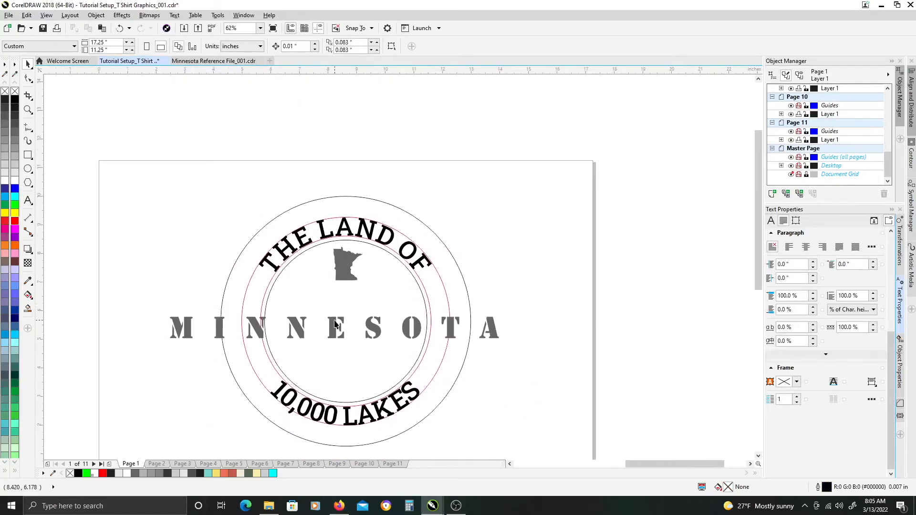
- Centre the MINNESOTA text horizontally and vertically on the outer circle
click(332, 329)
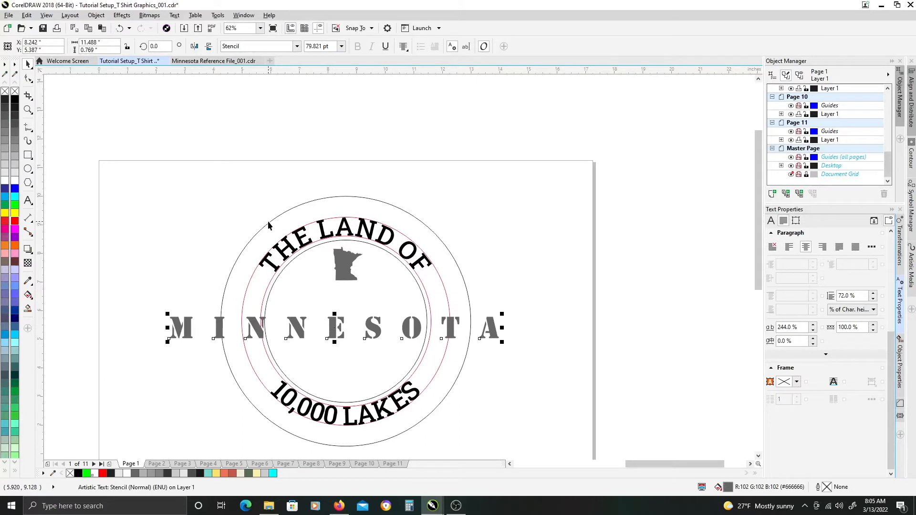
shift+click(245, 248)
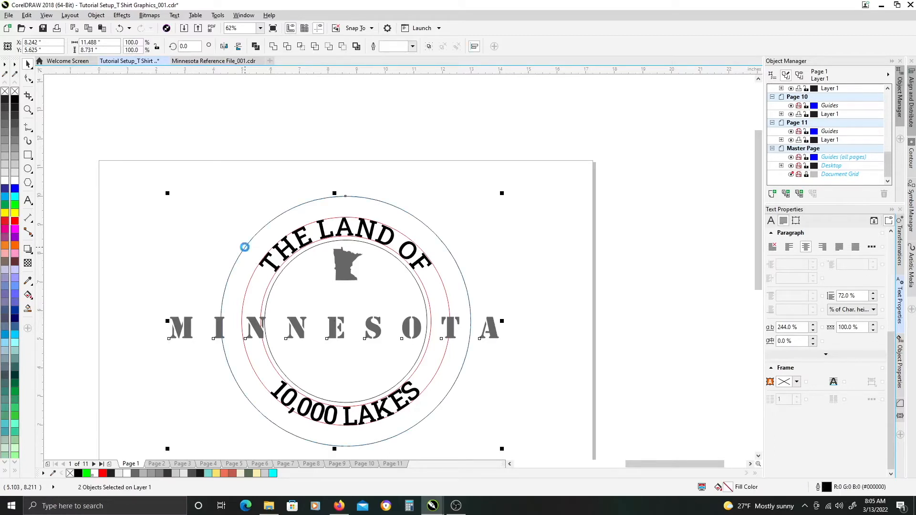
key(e)
key(c)
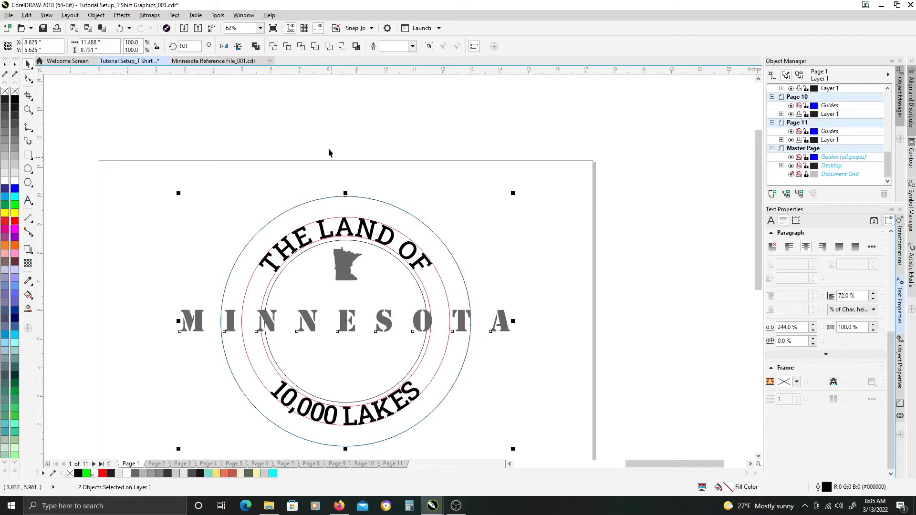
- Enlarge MINNESOTA from its centre to about 150.7 pt and set its character spacing to 9%
click(497, 304)
click(499, 324)
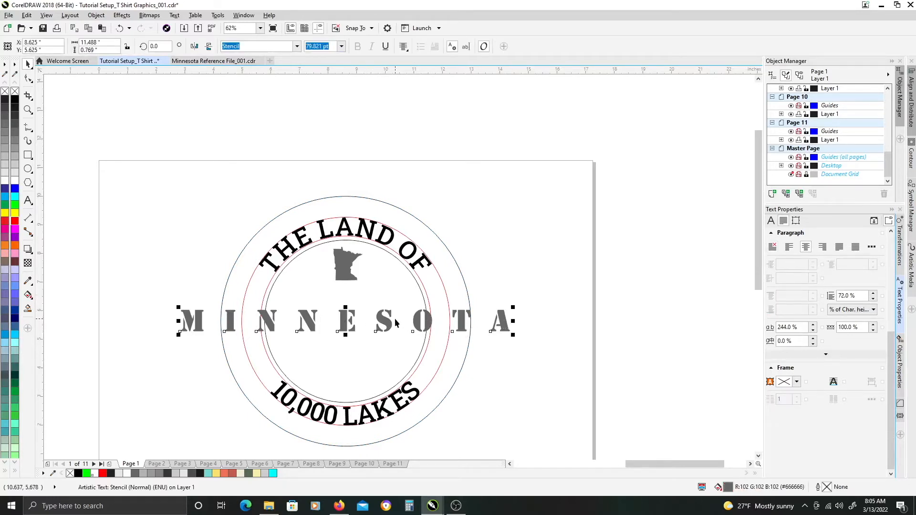
drag(515, 308, 662, 210)
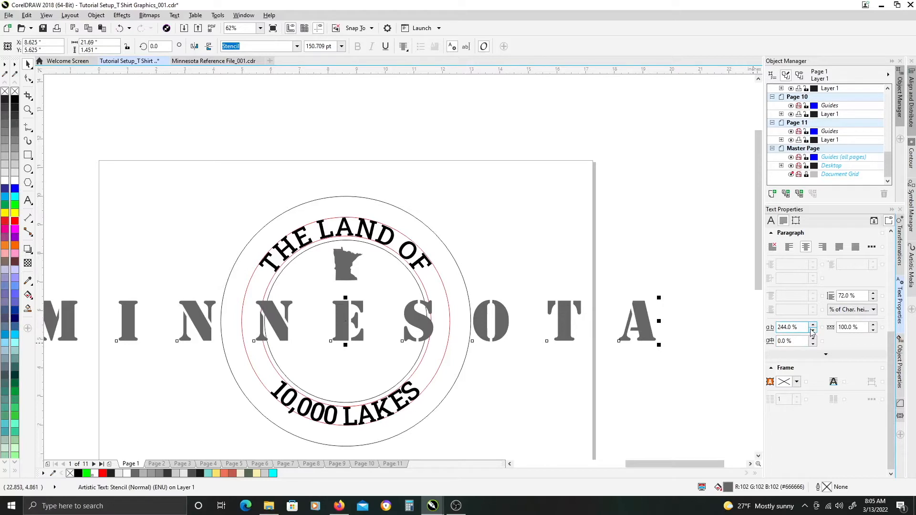
drag(812, 327, 818, 388)
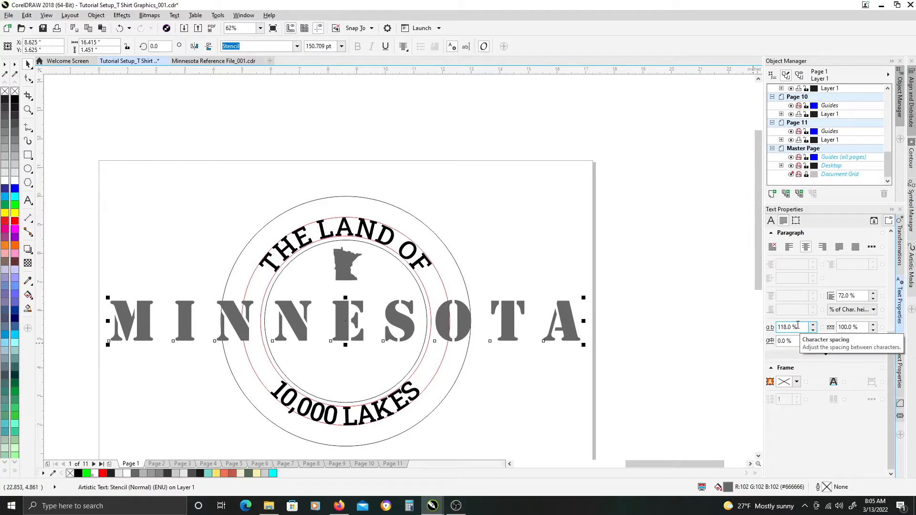
drag(811, 329, 787, 379)
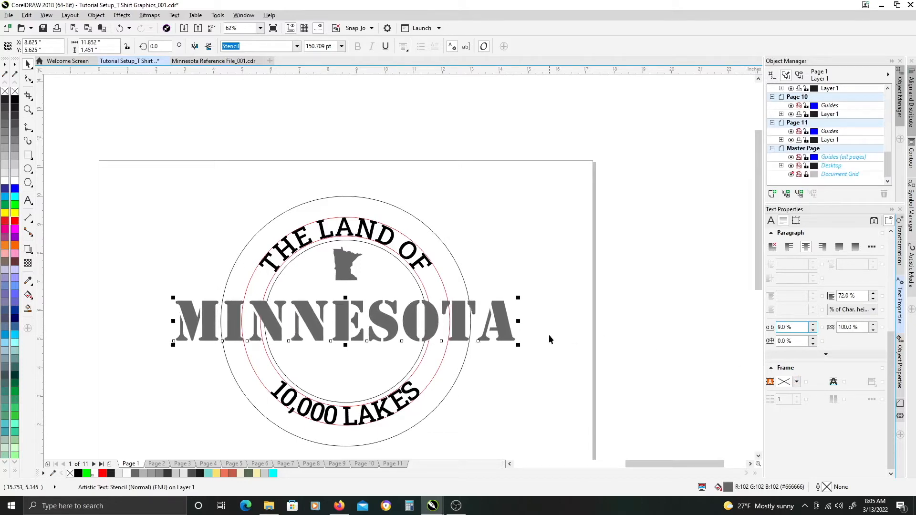
- Narrow MINNESOTA about its centre to about 10.09 inches wide and stretch it to about 1.64 inches high
shift+click(461, 276)
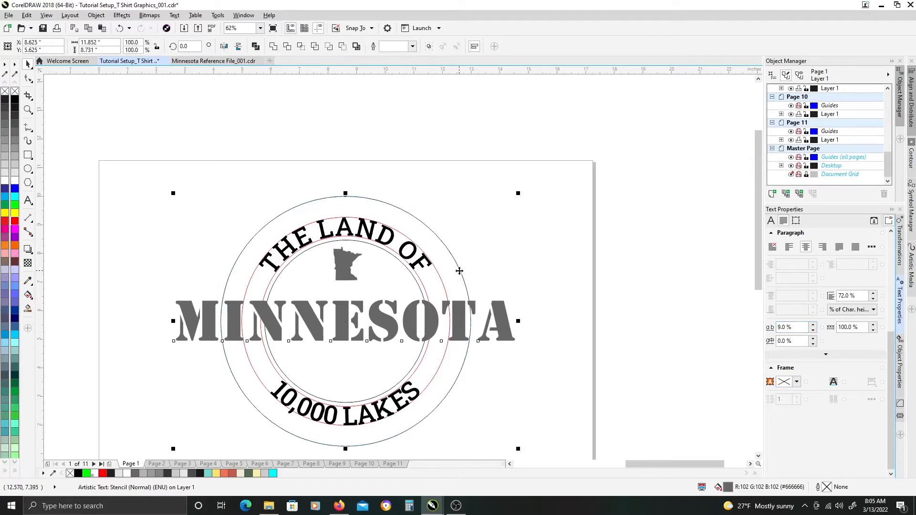
click(490, 268)
click(496, 310)
drag(519, 298, 494, 316)
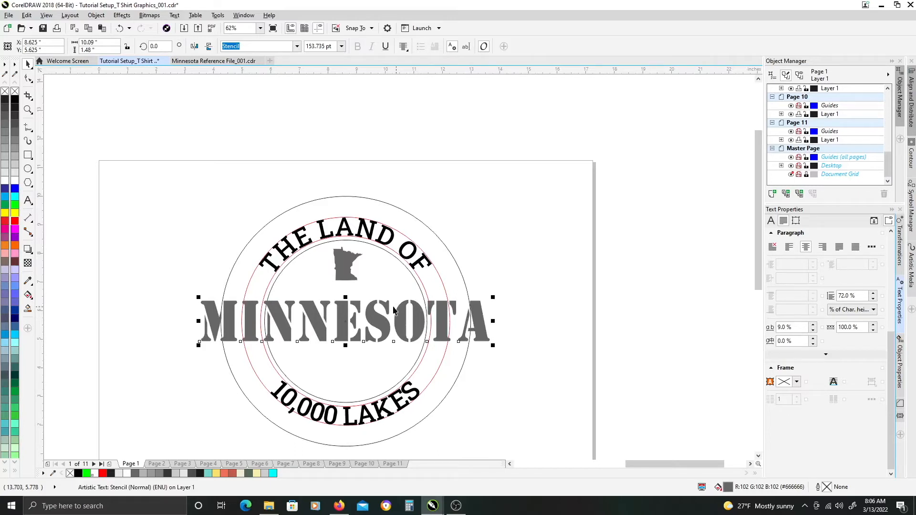
drag(345, 297, 346, 294)
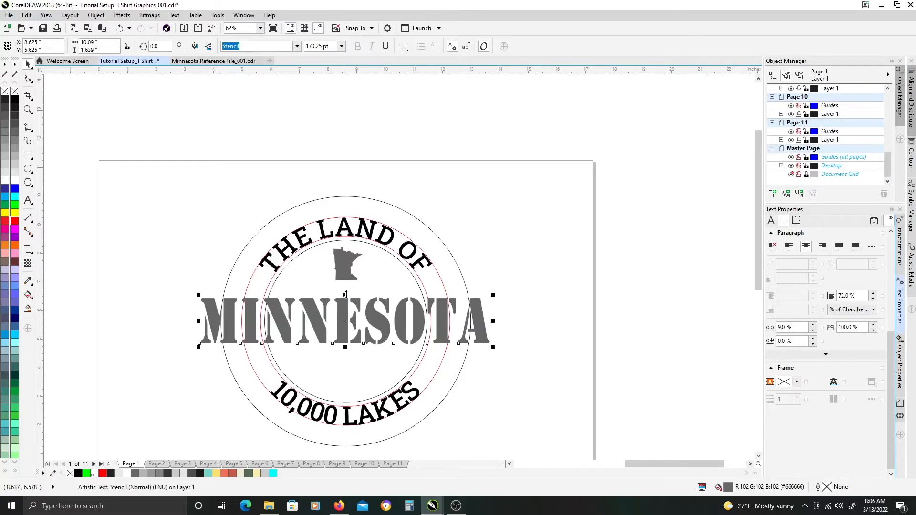
shift+click(271, 222)
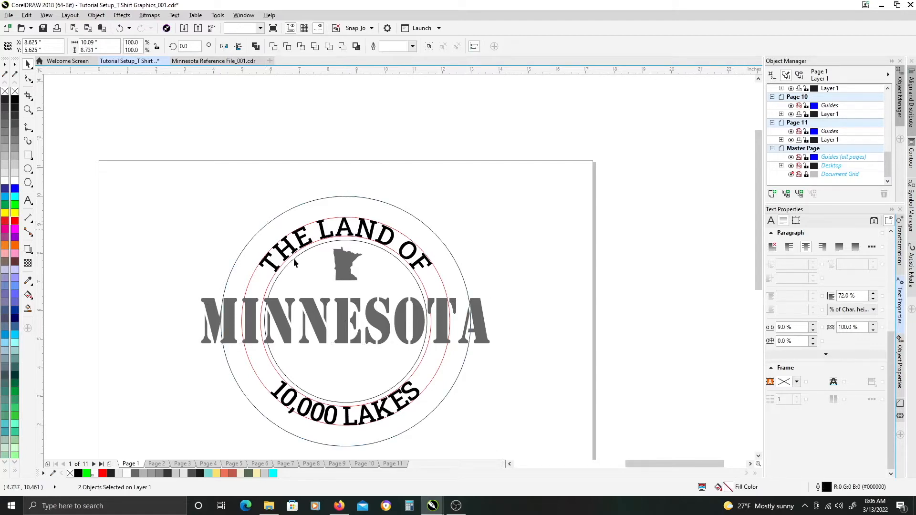
click(269, 278)
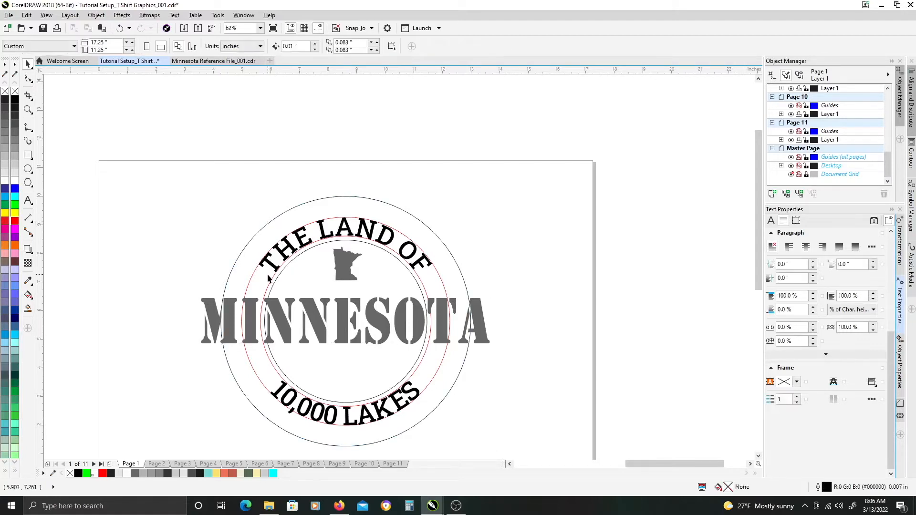
- Centre the state shape on the outer circle and move it straight up above MINNESOTA
click(347, 262)
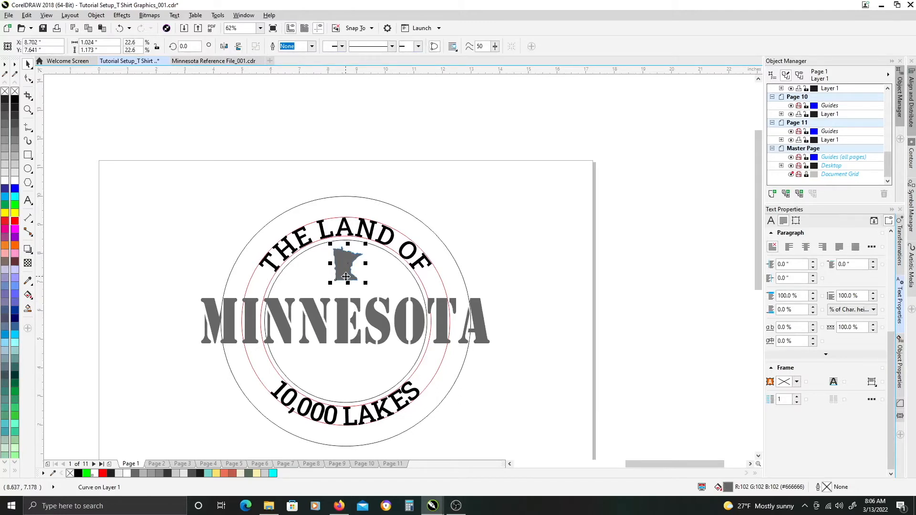
shift+click(348, 196)
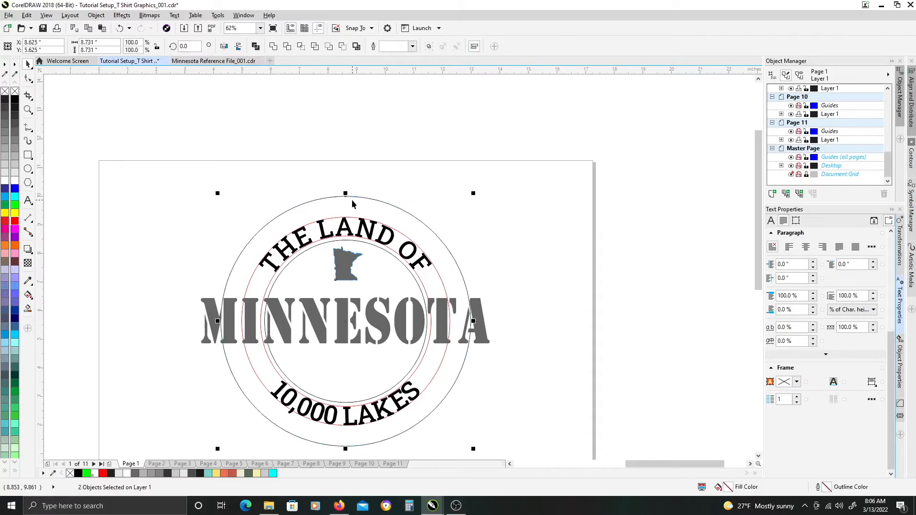
key(e)
key(c)
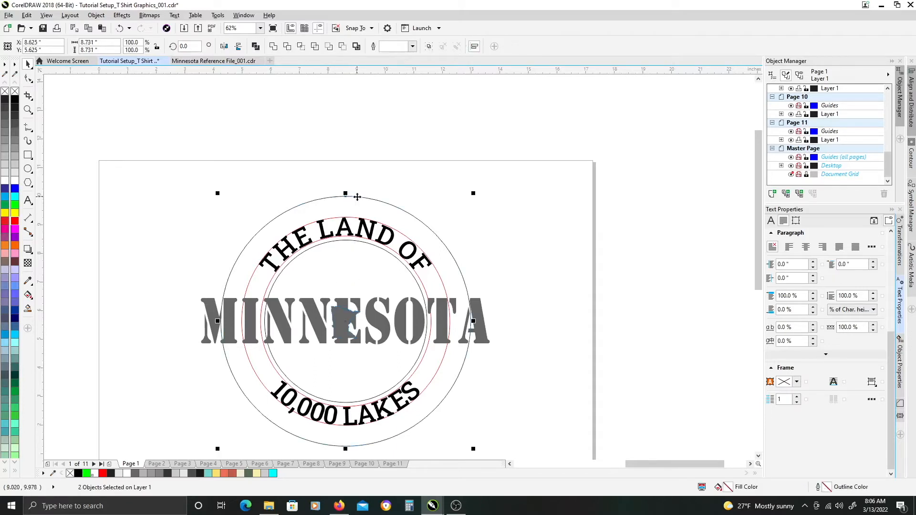
click(342, 316)
drag(342, 310, 349, 276)
- Enlarge the state shape to about 1.31 by 1.50 inches and nudge it to sit between "THE LAND OF" and MINNESOTA, slightly right of centre
scroll(348, 282, up, 2)
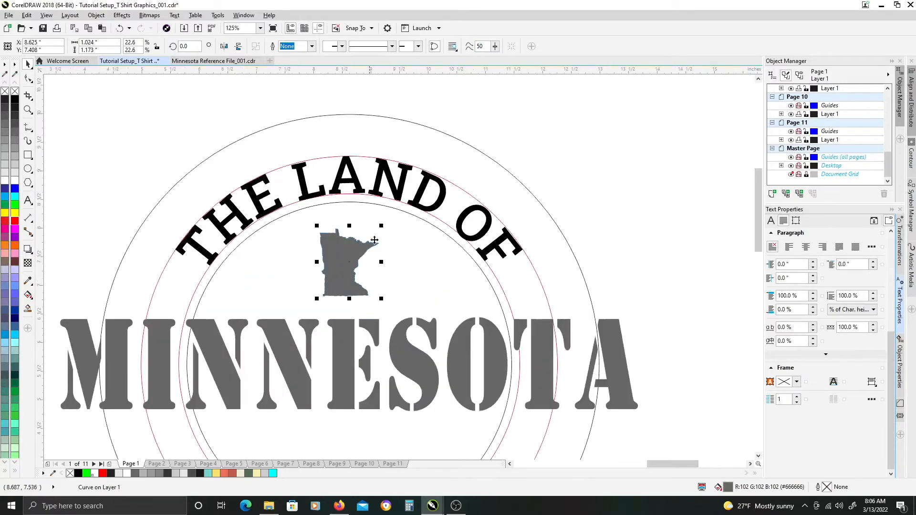
drag(381, 226, 387, 218)
drag(347, 253, 346, 247)
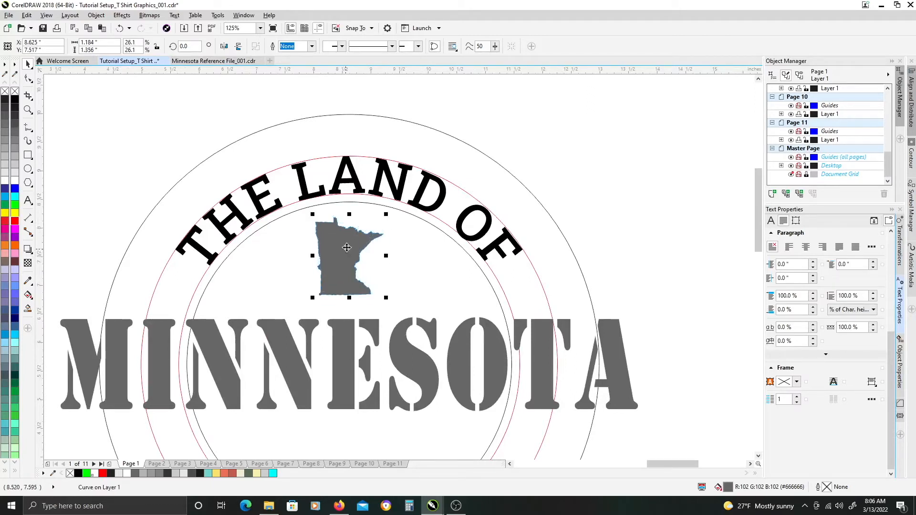
drag(387, 214, 390, 210)
key(Down)
key(Down)
key(Down)
key(Right)
key(Right)
key(Right)
key(Right)
key(Right)
key(Right)
key(Down)
key(Down)
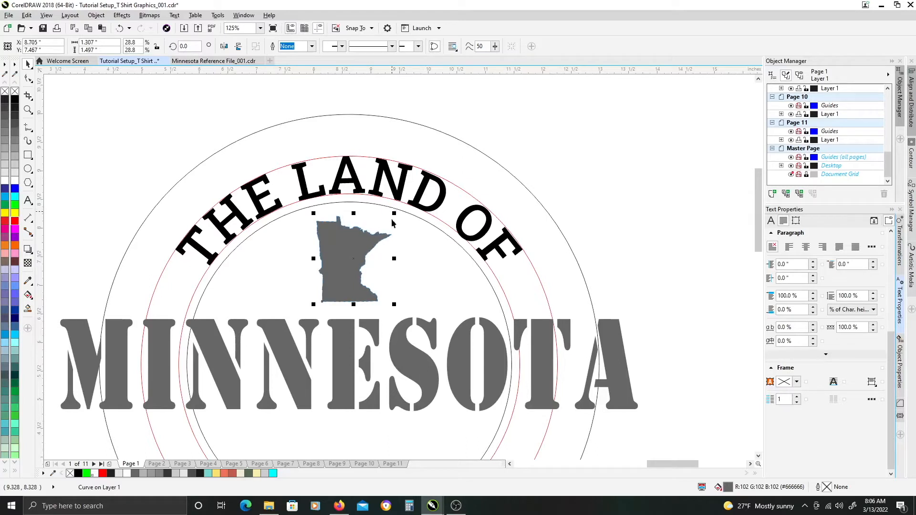
- Place a copy of the off-page "est. 1858" text below MINNESOTA inside the badge
scroll(413, 257, down, 4)
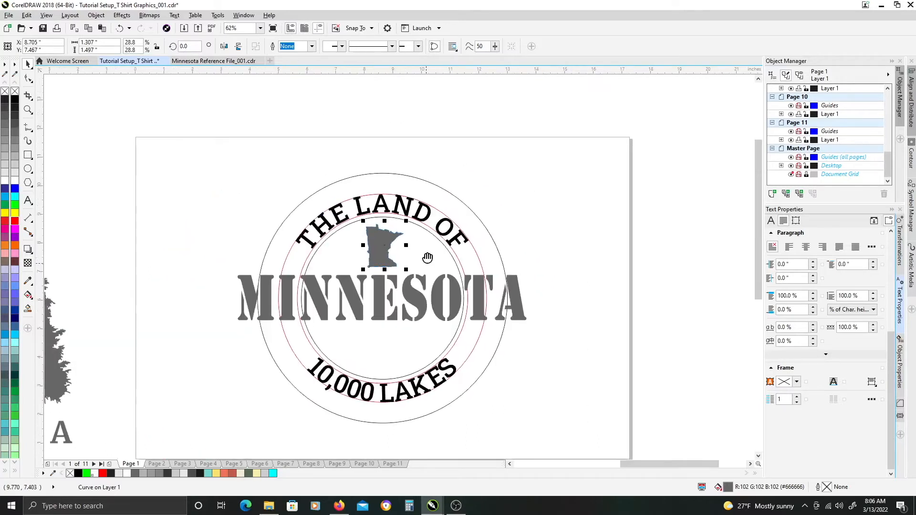
drag(342, 309, 411, 217)
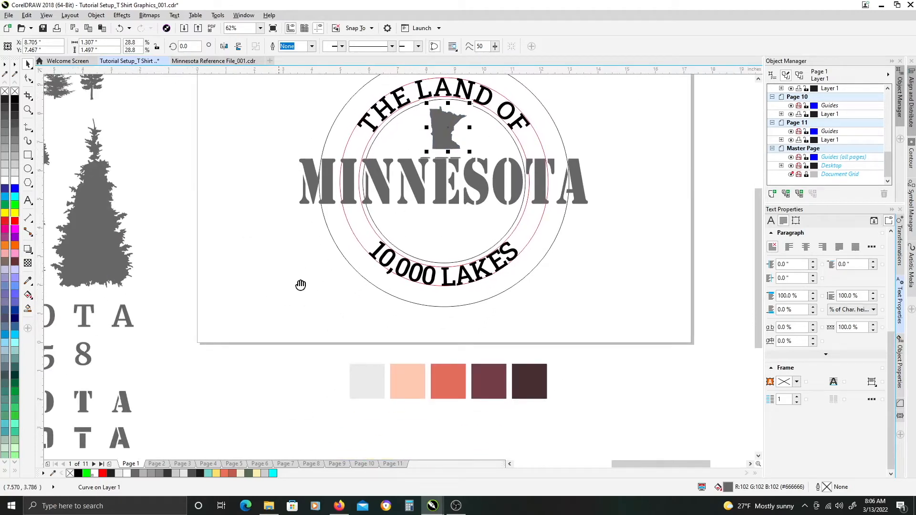
drag(285, 299, 391, 244)
drag(191, 302, 544, 291)
right_click(643, 174)
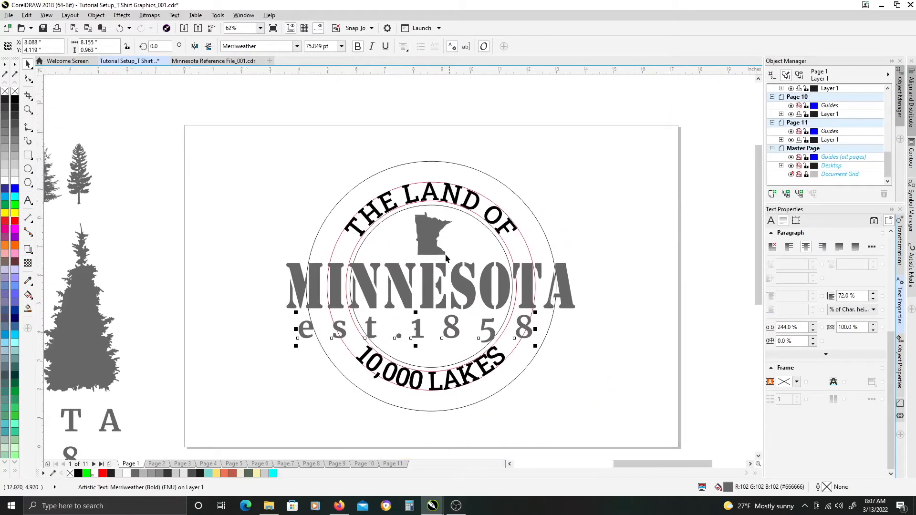
- Set "est. 1858" in Roboto Slab Medium with 16% character spacing
click(297, 48)
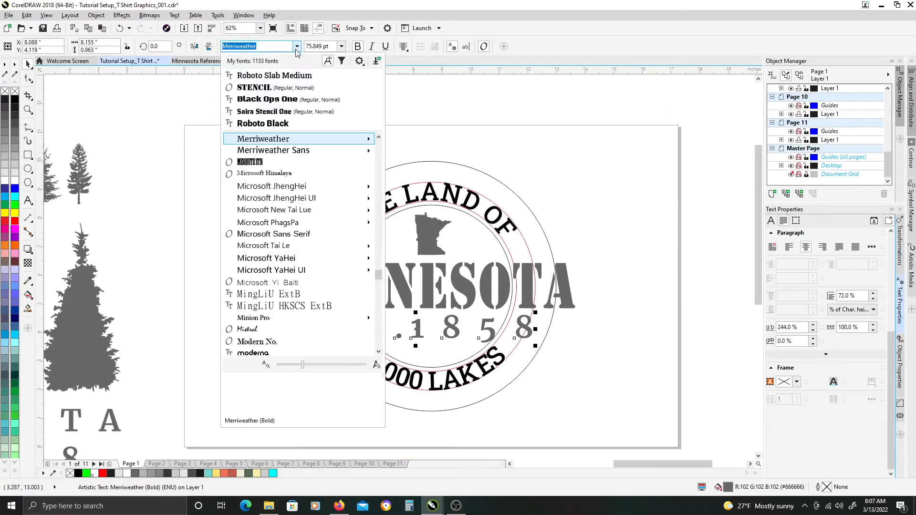
click(287, 77)
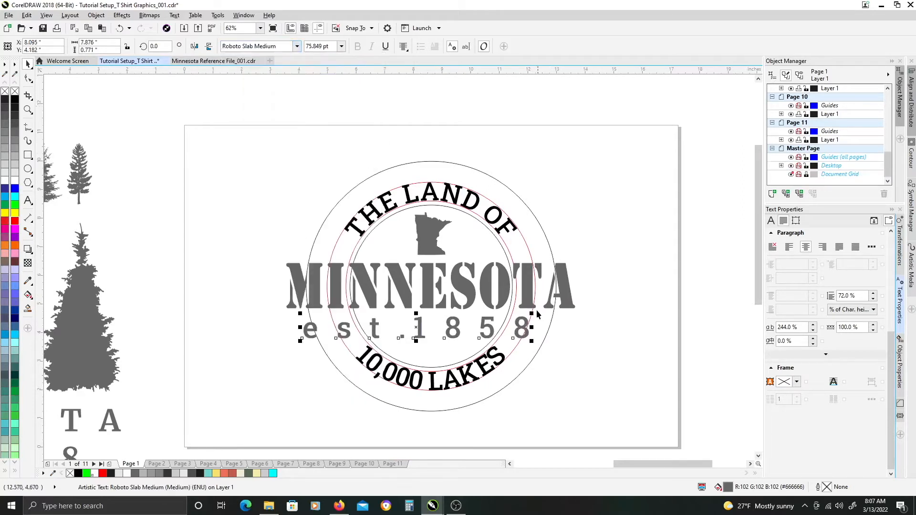
drag(812, 327, 785, 436)
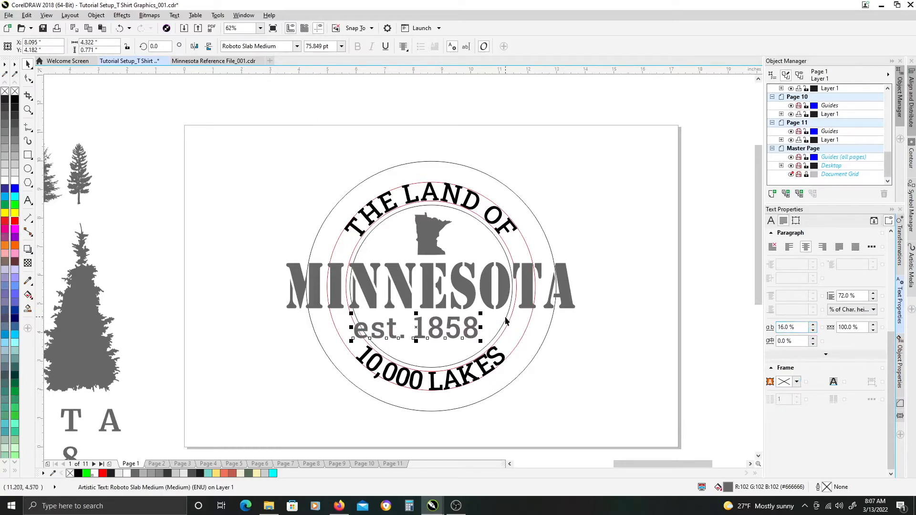
- Shrink "est. 1858" to about 58.3 pt, centre it horizontally in the circle and nudge it down between MINNESOTA and "10,000 LAKES"
drag(482, 313, 439, 322)
scroll(430, 311, up, 2)
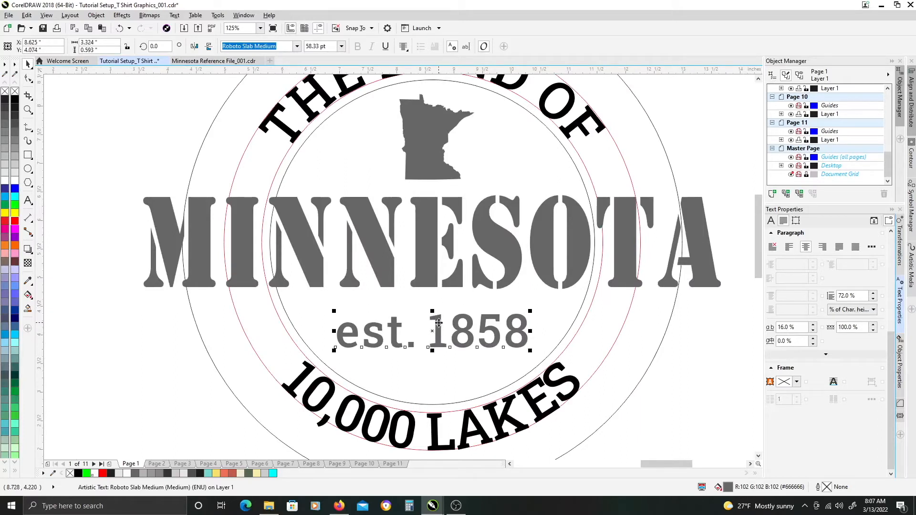
key(Down)
key(Down)
key(Down)
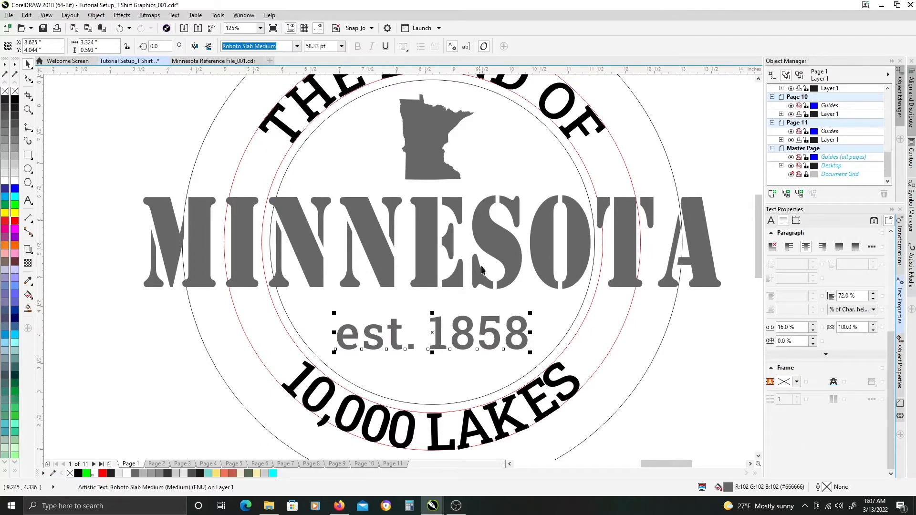
scroll(478, 278, down, 3)
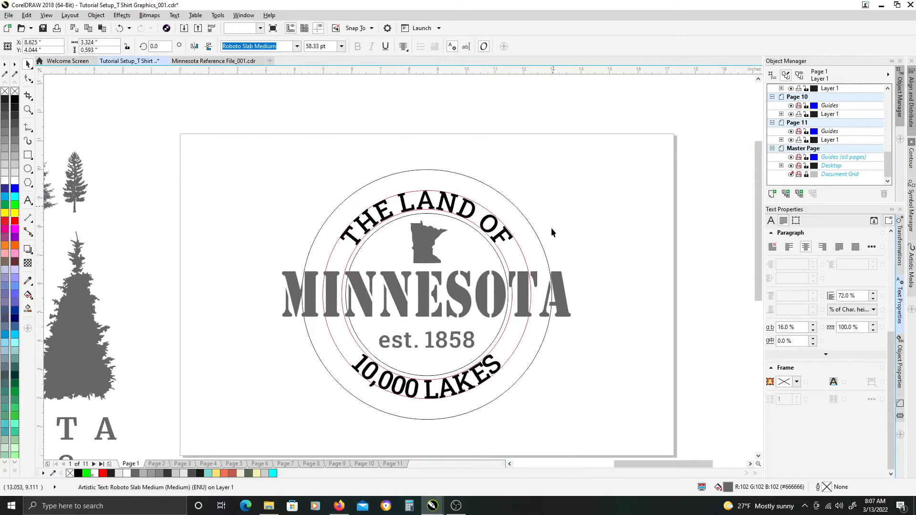
scroll(552, 215, down, 2)
click(550, 203)
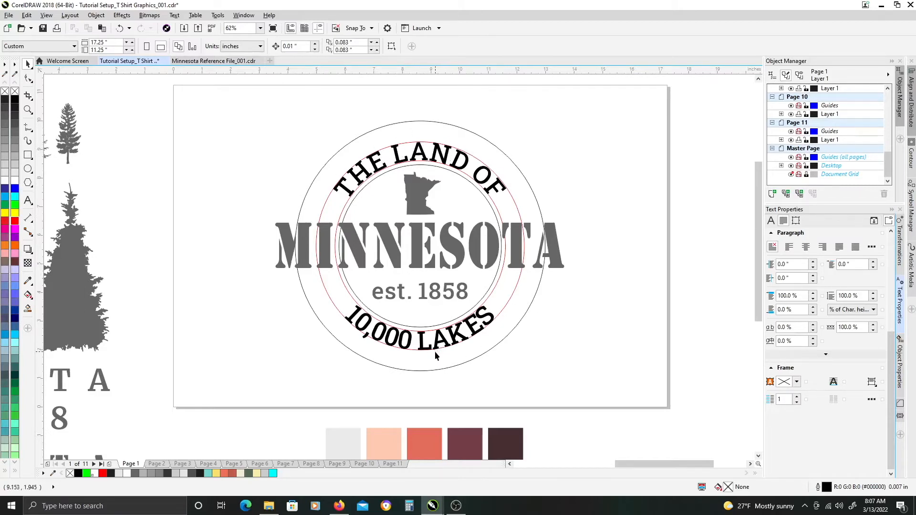
- Make four smaller concentric copies of the outer circle outside the slogan text, from about 7.59 to 8.19 inches in diameter
click(488, 143)
scroll(466, 126, up, 3)
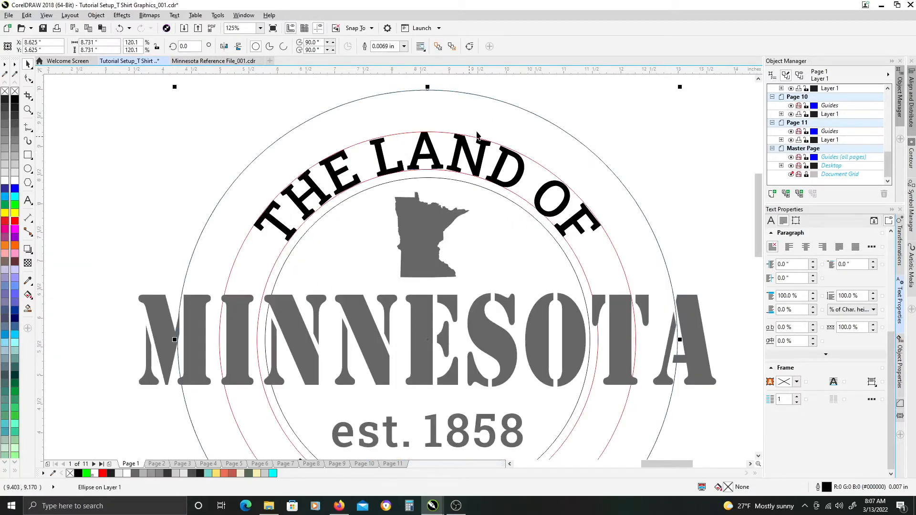
drag(527, 126, 501, 130)
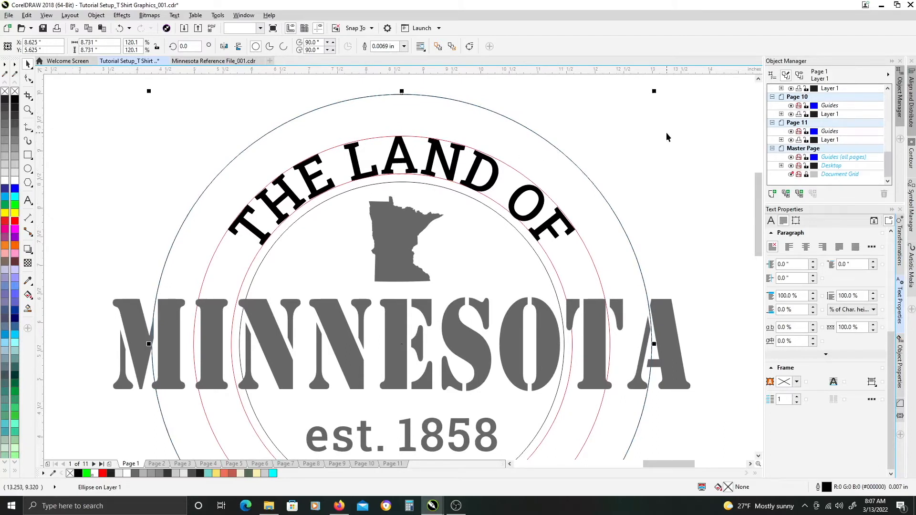
drag(654, 91, 641, 125)
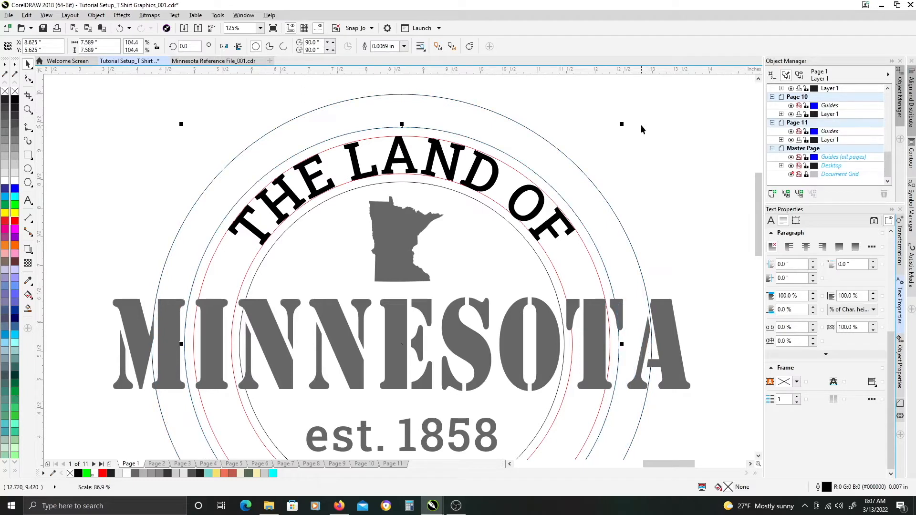
drag(624, 120, 636, 110)
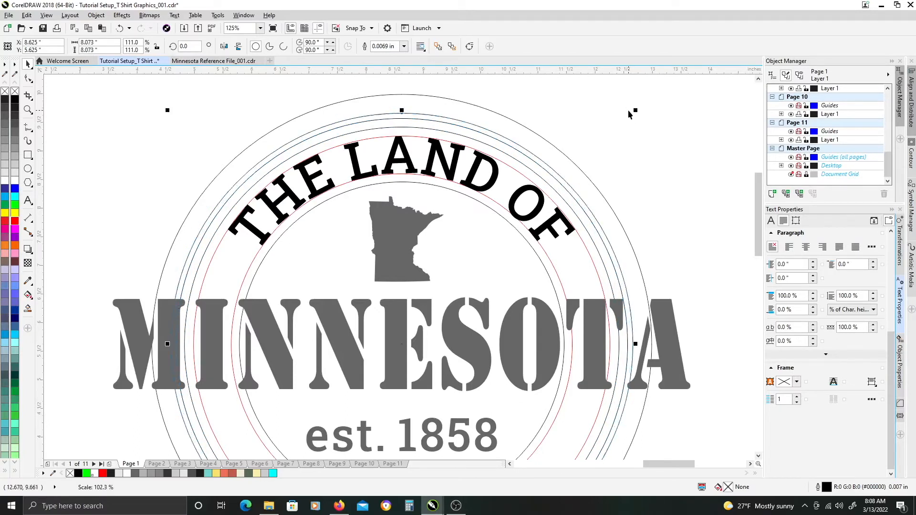
drag(636, 109, 639, 108)
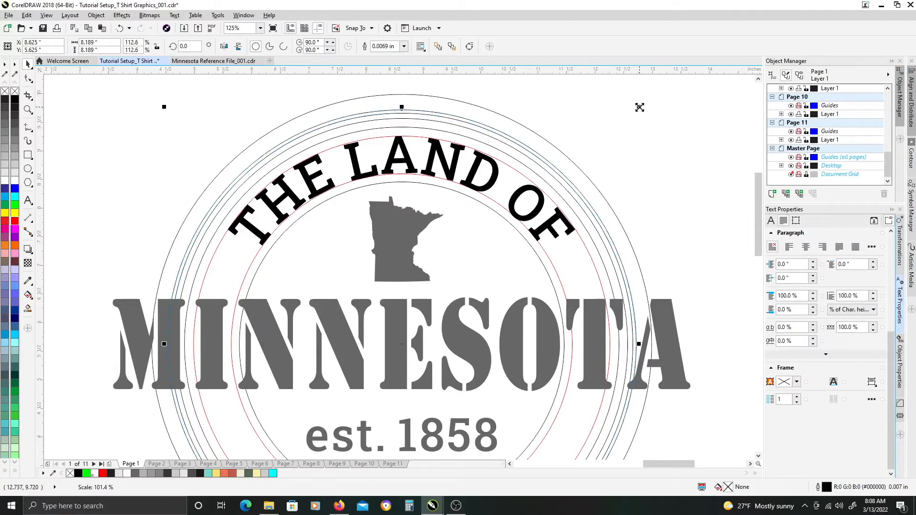
- Select the four new concentric circles and combine them into one object
shift+click(287, 148)
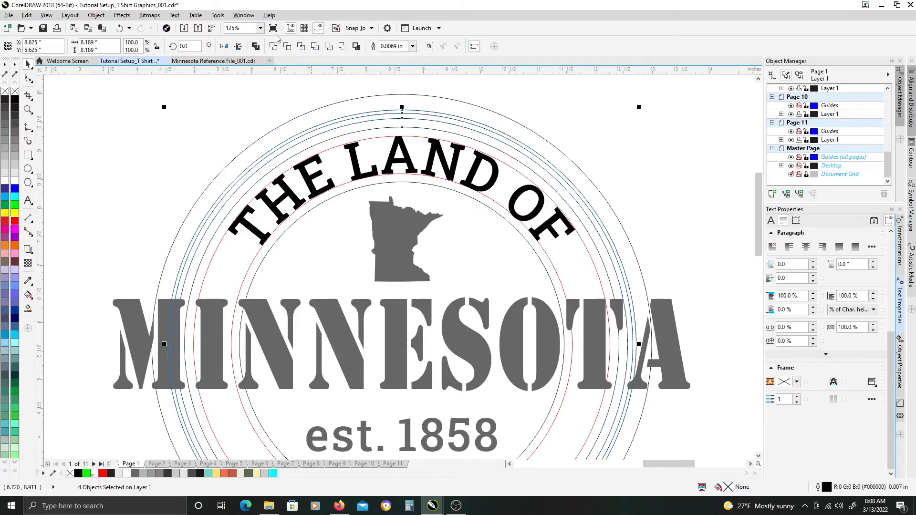
click(257, 47)
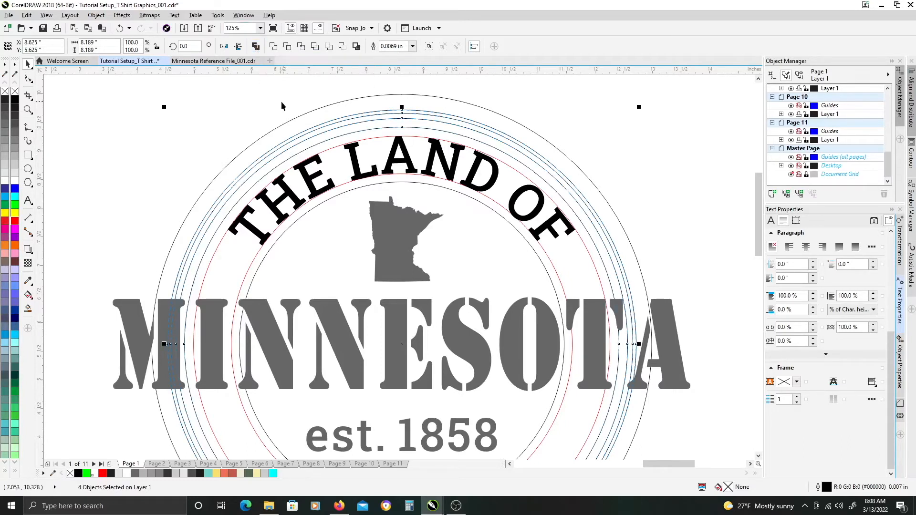
- Fill the combined concentric rings with light grey #E6E6E6 and enlarge them about their centre to about 8.32 inches in diameter
click(15, 172)
click(151, 180)
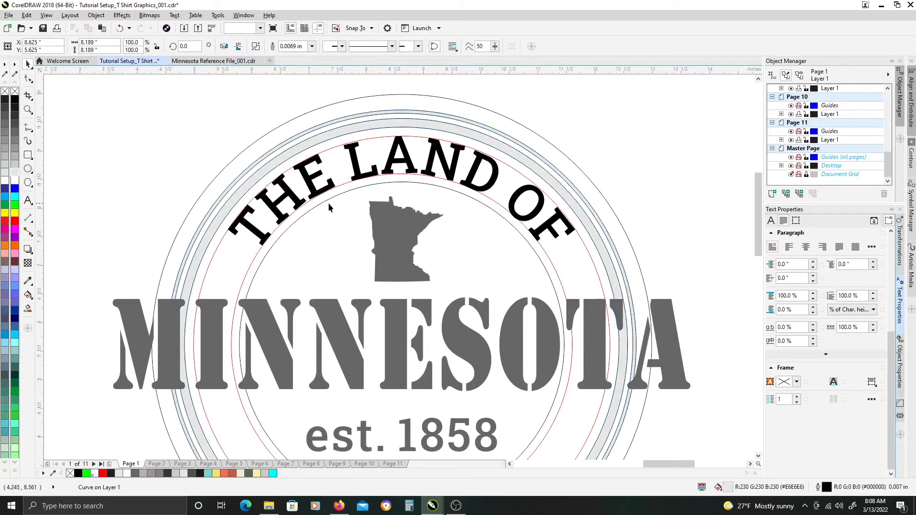
scroll(329, 202, down, 3)
scroll(419, 177, up, 3)
click(419, 176)
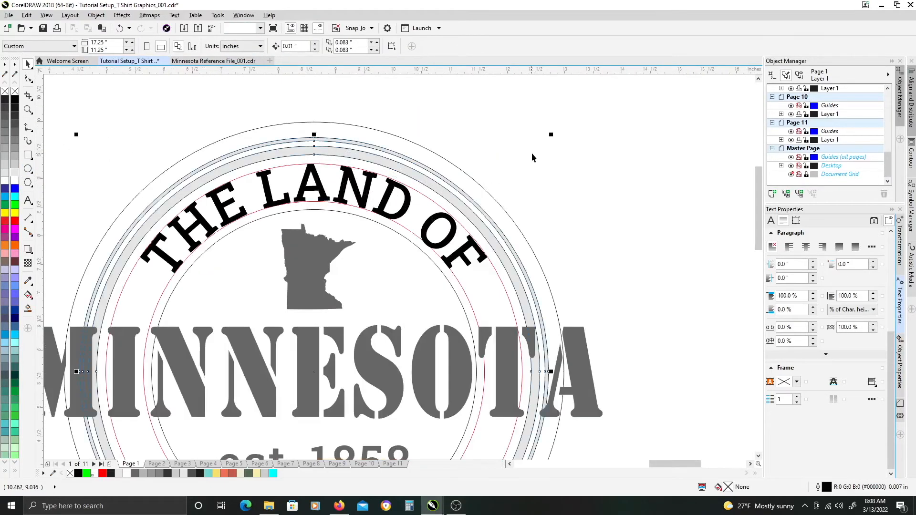
drag(550, 134, 555, 130)
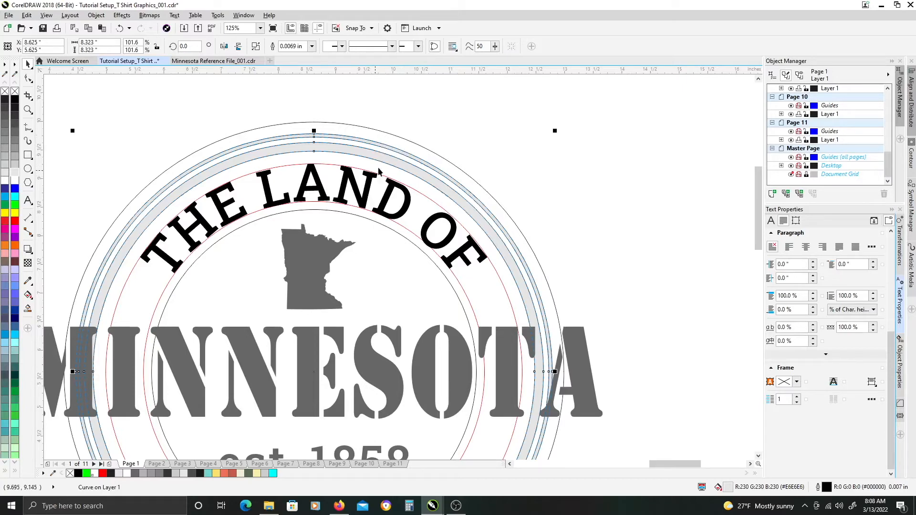
click(546, 177)
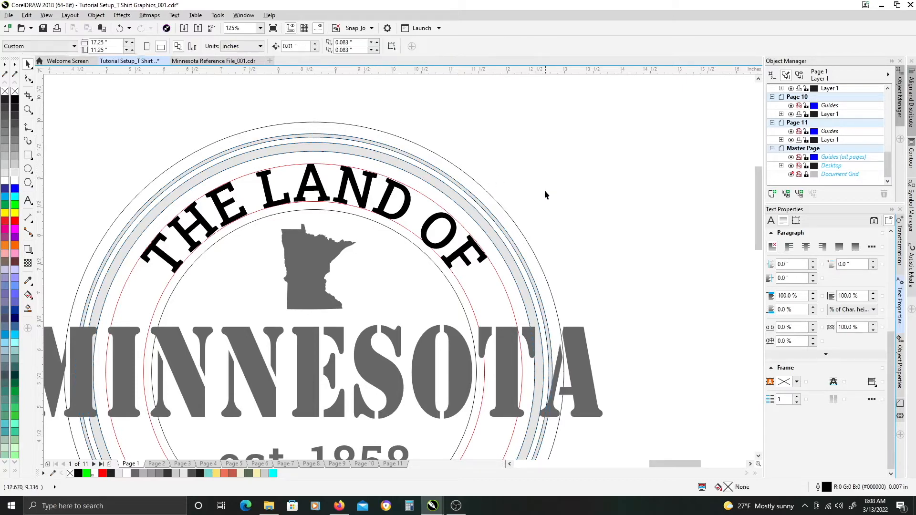
- Draw a rectangle about 10.55 by 1.9 inches around the MINNESOTA lettering
scroll(535, 194, down, 2)
drag(572, 183, 536, 148)
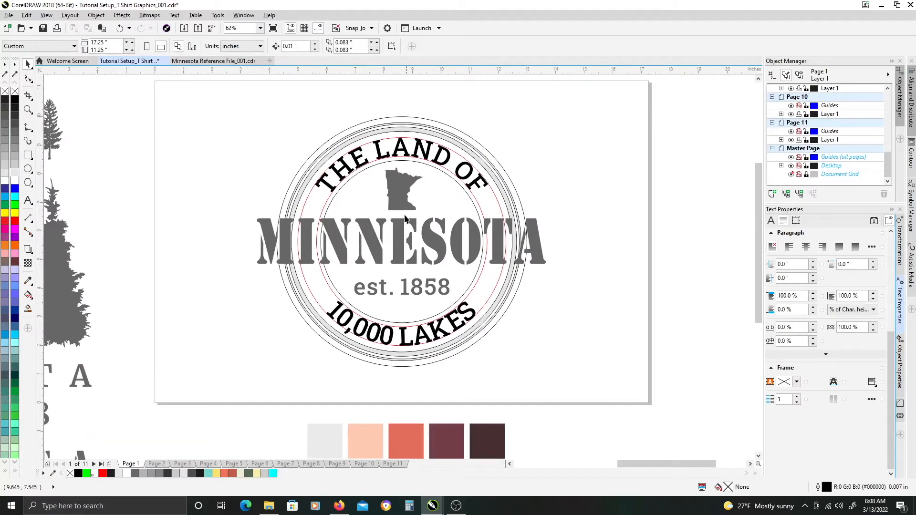
drag(416, 225, 421, 211)
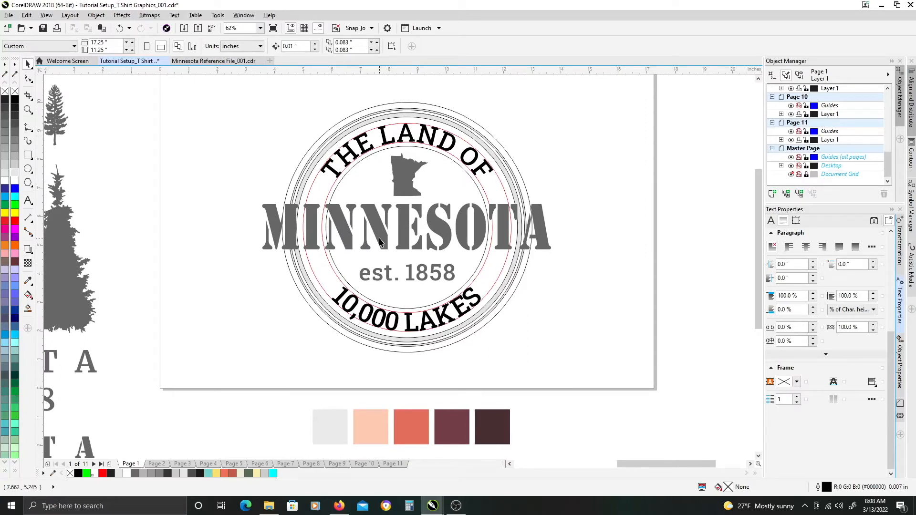
click(336, 214)
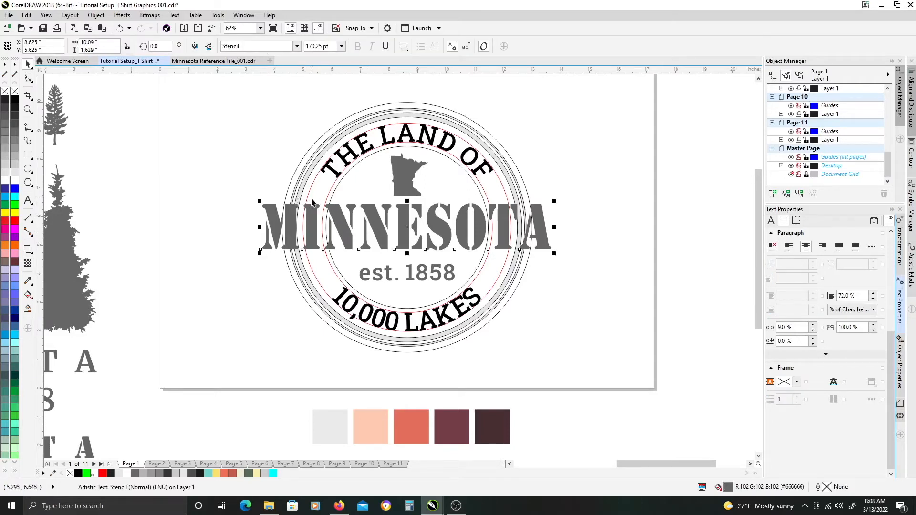
click(27, 154)
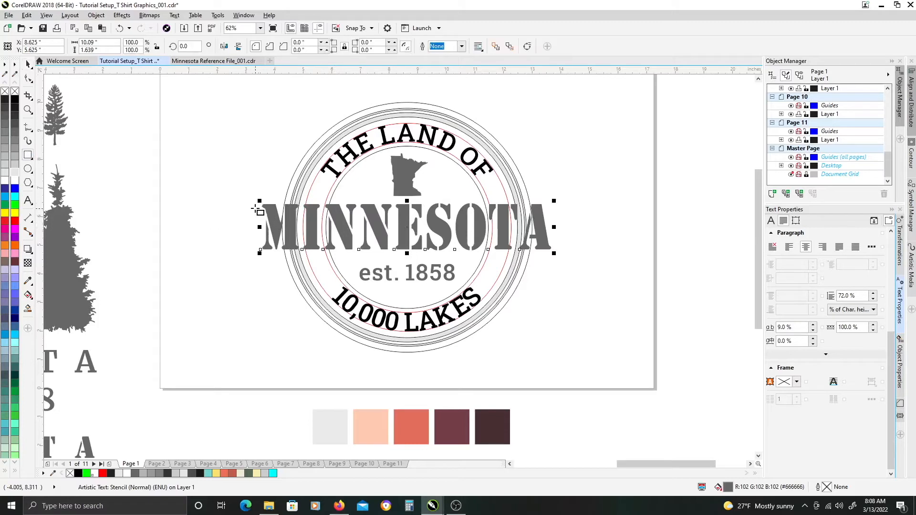
drag(248, 201, 550, 255)
key(space)
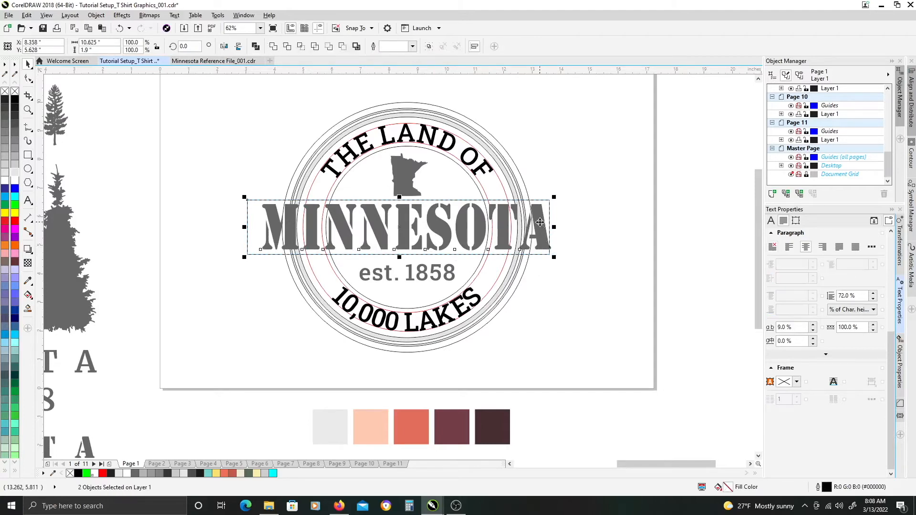
- Centre the rectangle on the outer circle and narrow it symmetrically to about 10.37 inches wide
click(523, 184)
shift+click(524, 185)
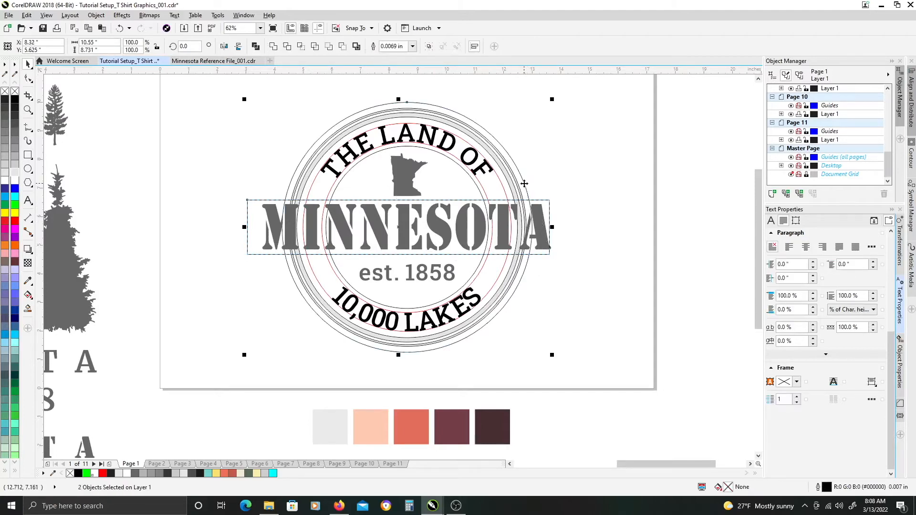
key(e)
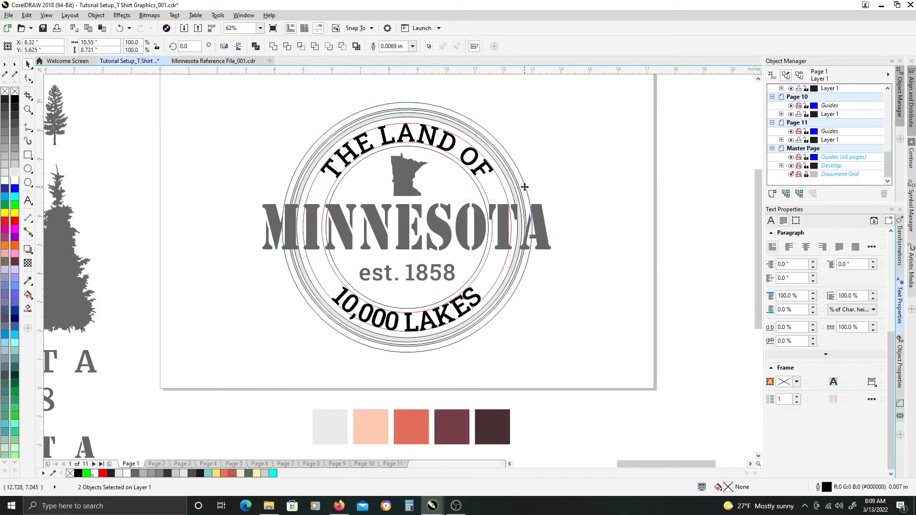
click(558, 205)
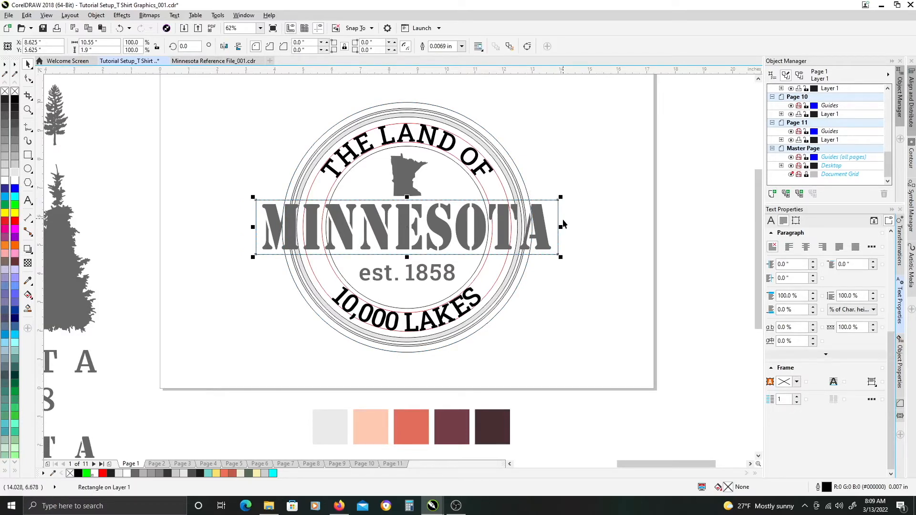
drag(564, 227, 559, 228)
- Round all corners of the rectangle around MINNESOTA to a radius of about 0.139 inch
scroll(562, 200, up, 2)
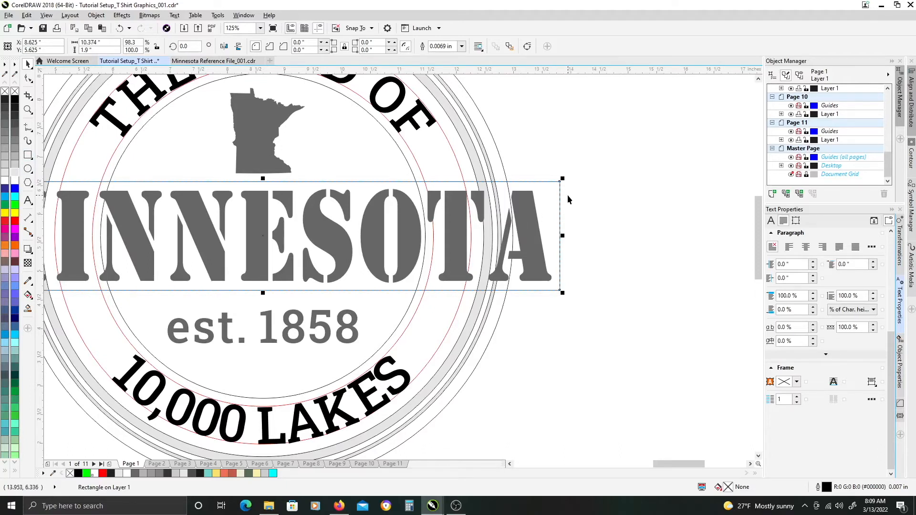
key(F10)
key(space)
key(space)
mouse_move(560, 183)
mouse_down()
mouse_move(565, 198)
mouse_move(564, 189)
mouse_up()
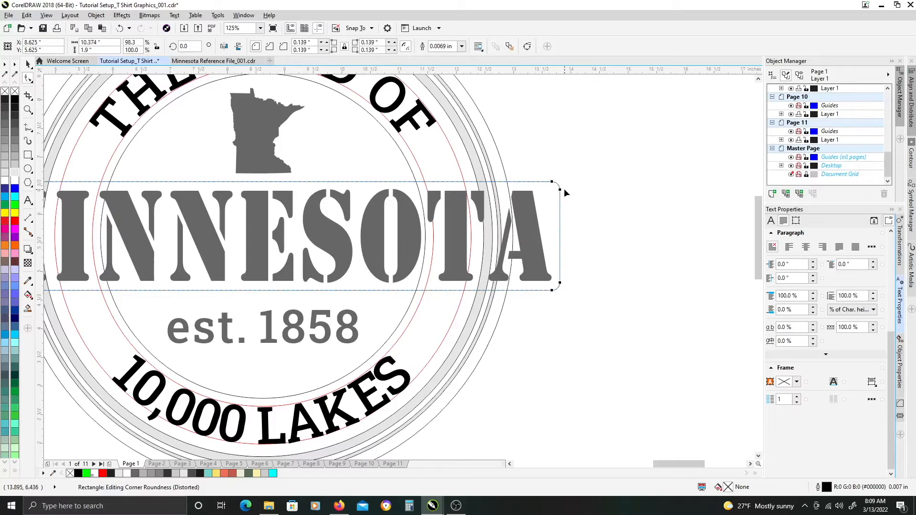
scroll(567, 214, down, 2)
click(574, 222)
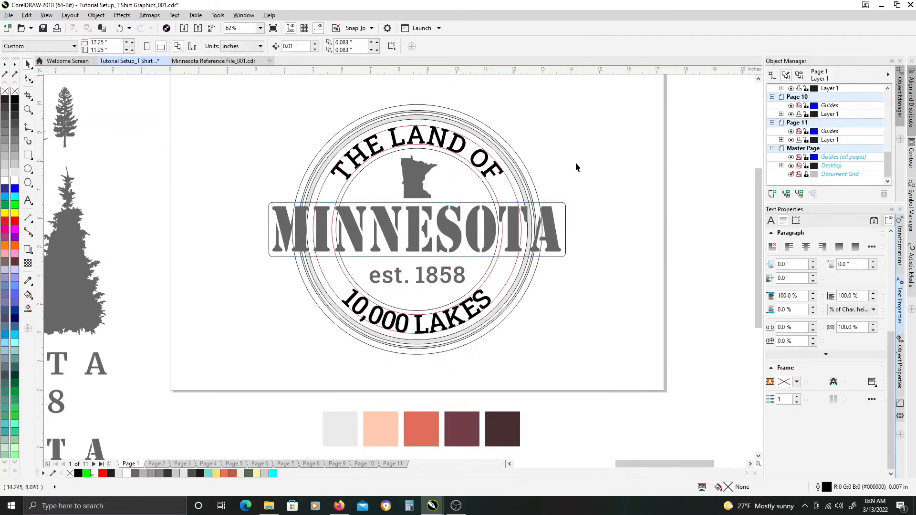
- Fill the rounded rectangle with white and bring the MINNESOTA lettering to the front of it
click(486, 206)
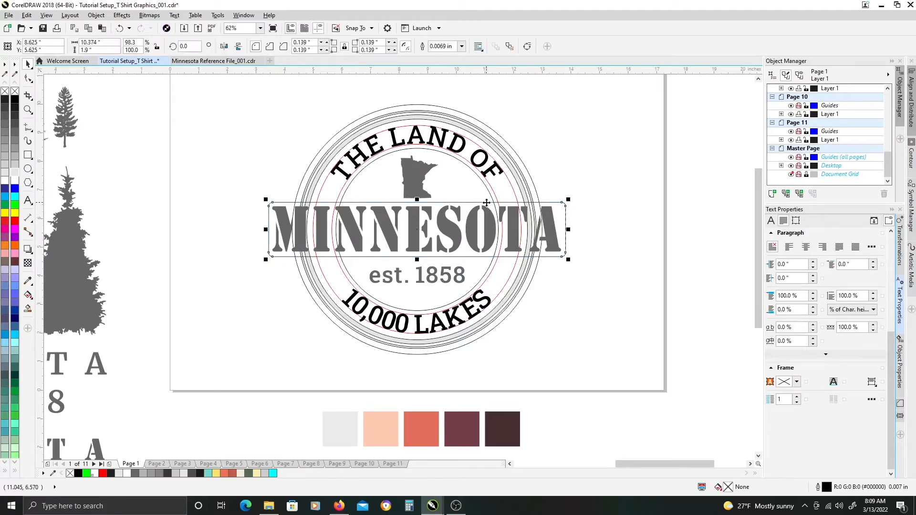
click(12, 180)
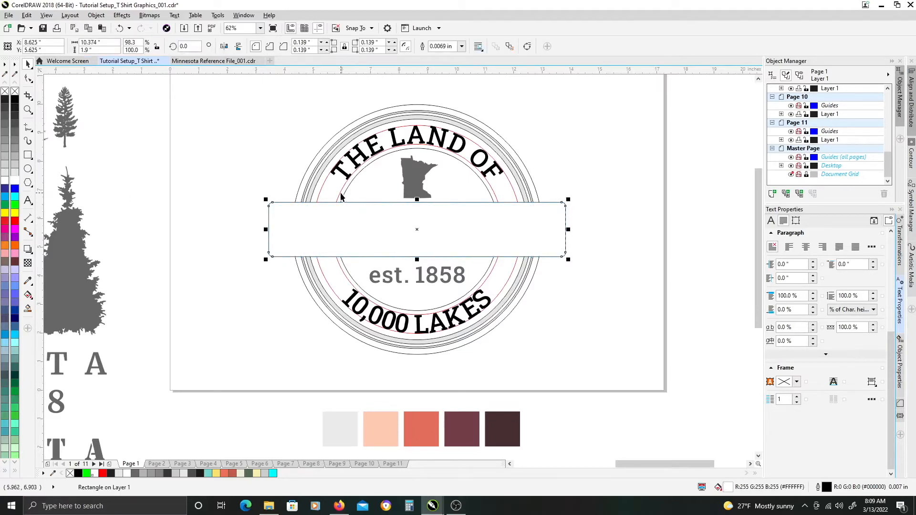
drag(250, 196, 592, 266)
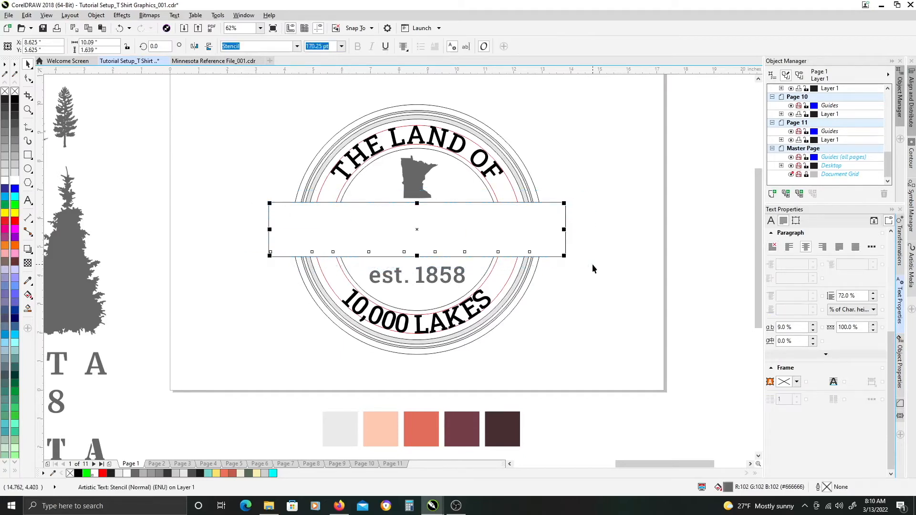
key(shift+Page_Up)
click(602, 176)
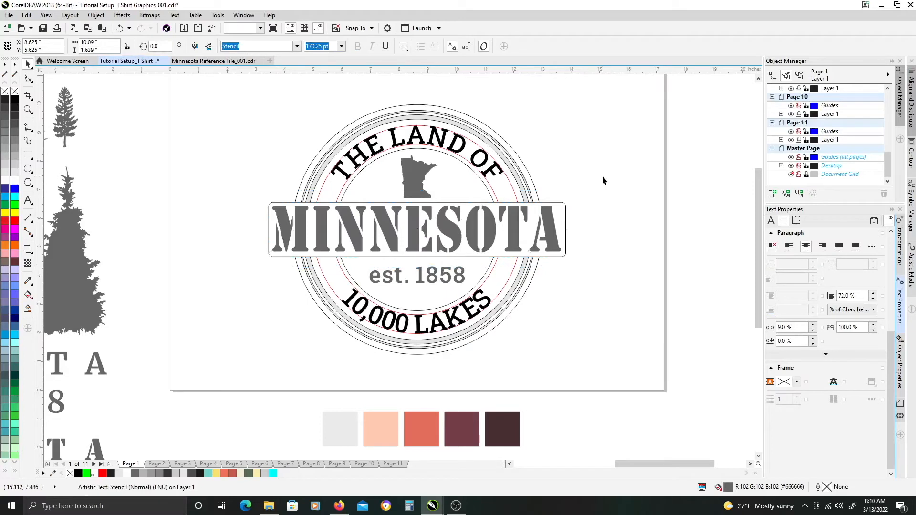
drag(601, 151, 598, 165)
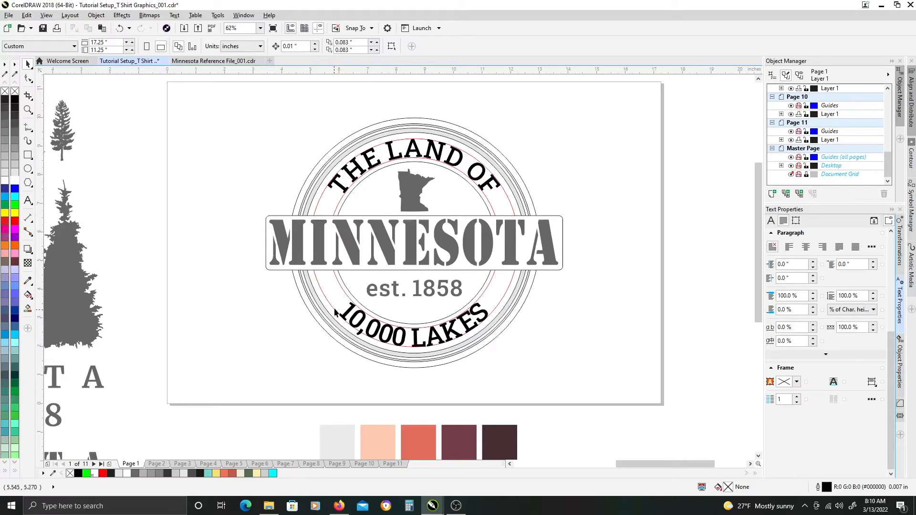
- Spread out the curved text "THE LAND OF" with 27% character spacing and 172% word spacing
click(360, 168)
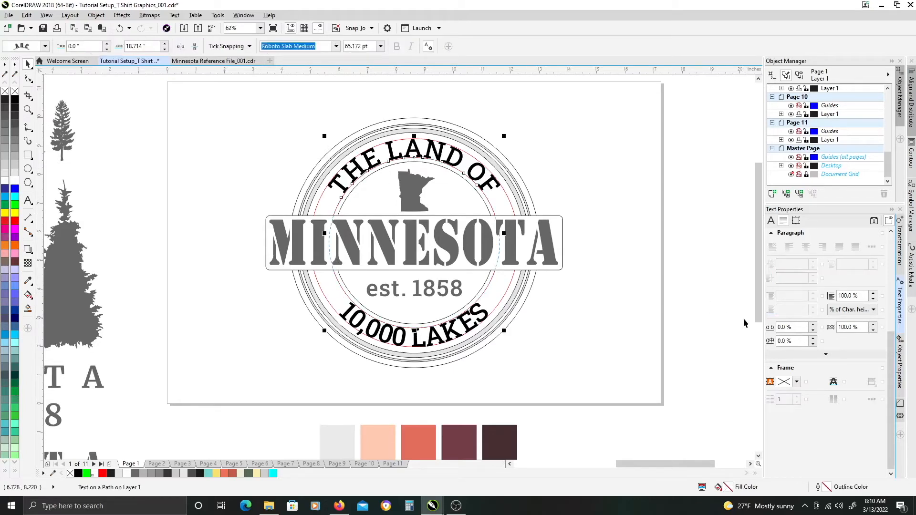
drag(813, 328, 813, 313)
drag(873, 328, 868, 294)
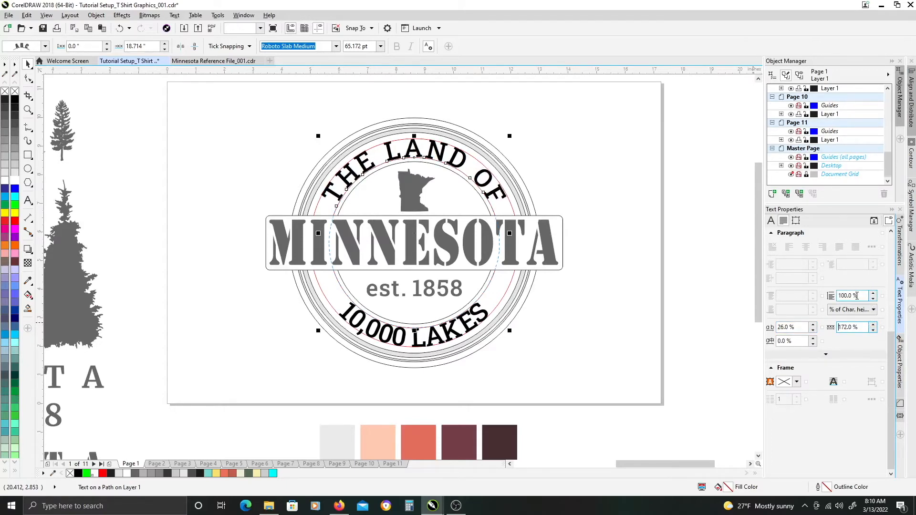
click(811, 325)
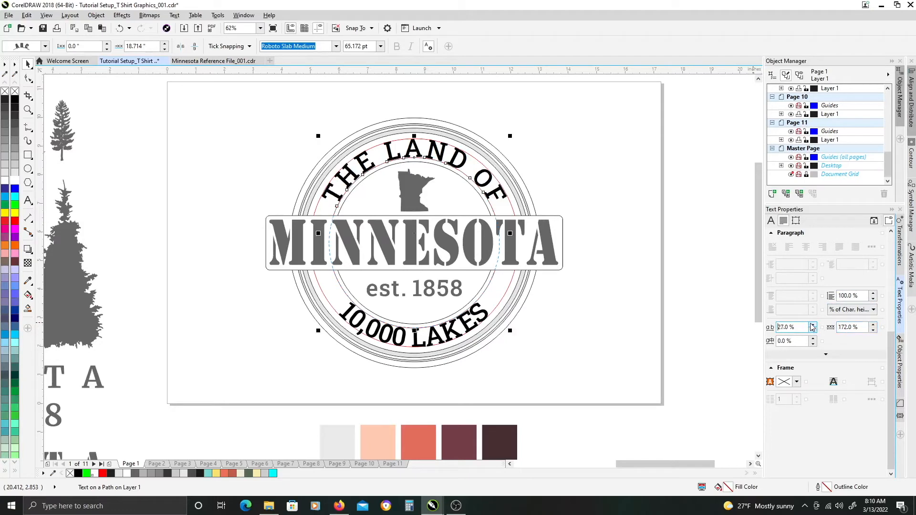
- Spread out the curved text "10,000 LAKES" with 63% character spacing and 267% word spacing
click(483, 312)
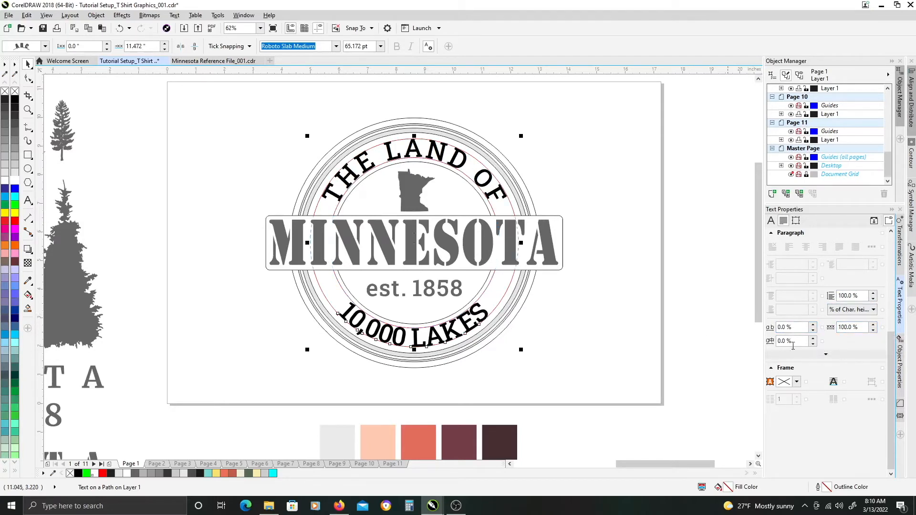
drag(814, 328, 812, 301)
drag(873, 329, 868, 275)
click(813, 327)
drag(813, 327, 815, 325)
drag(873, 327, 878, 304)
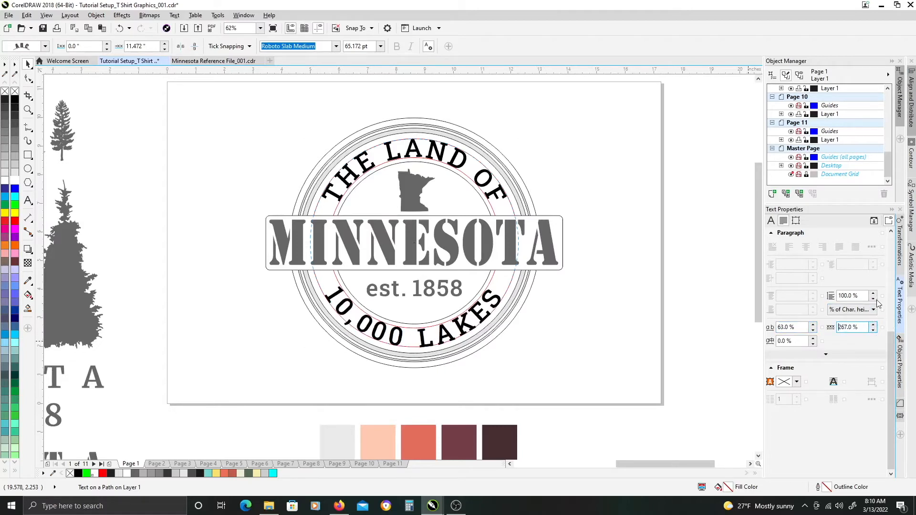
click(615, 288)
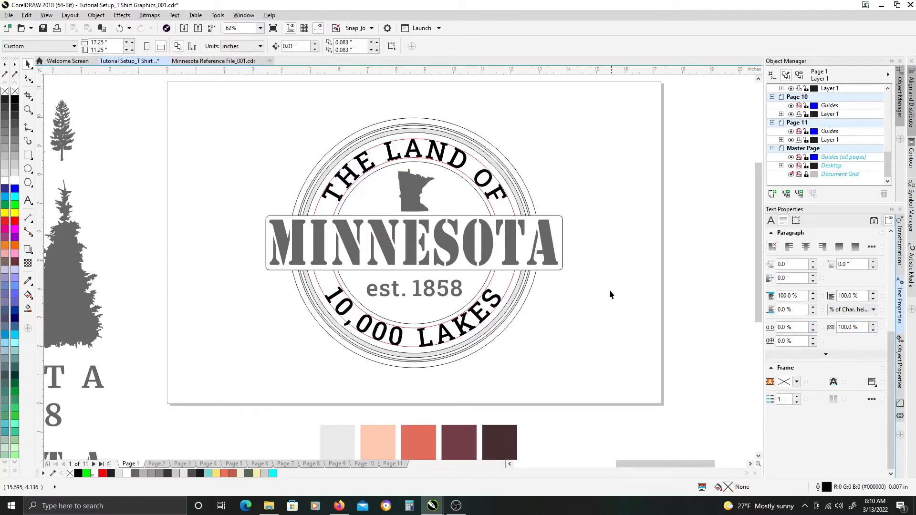
- Place a copy of the coral swatch beyond the dark brown end of the palette row below the page
scroll(590, 248, down, 2)
scroll(594, 253, up, 1)
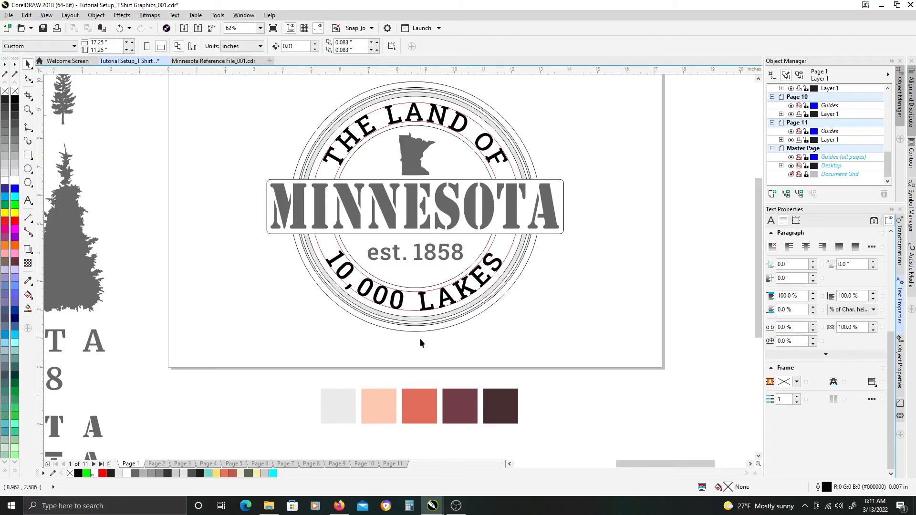
drag(565, 369, 534, 379)
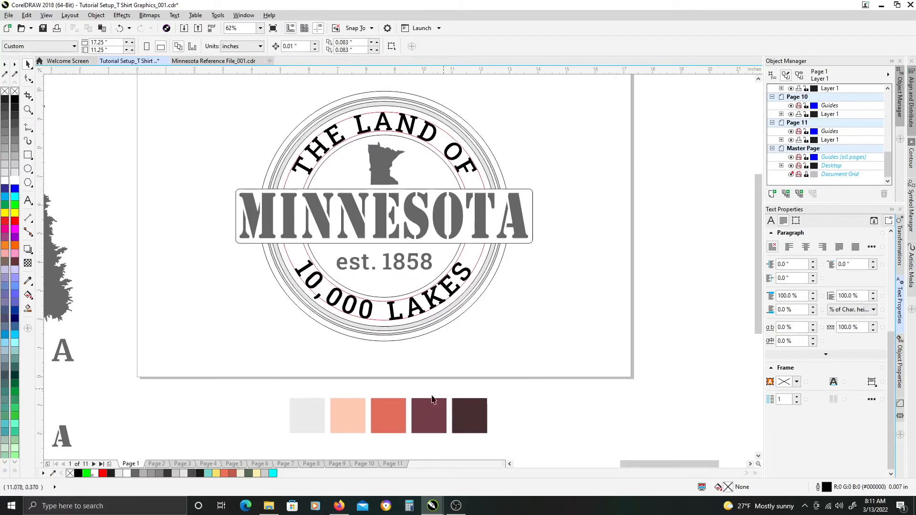
drag(388, 412, 547, 411)
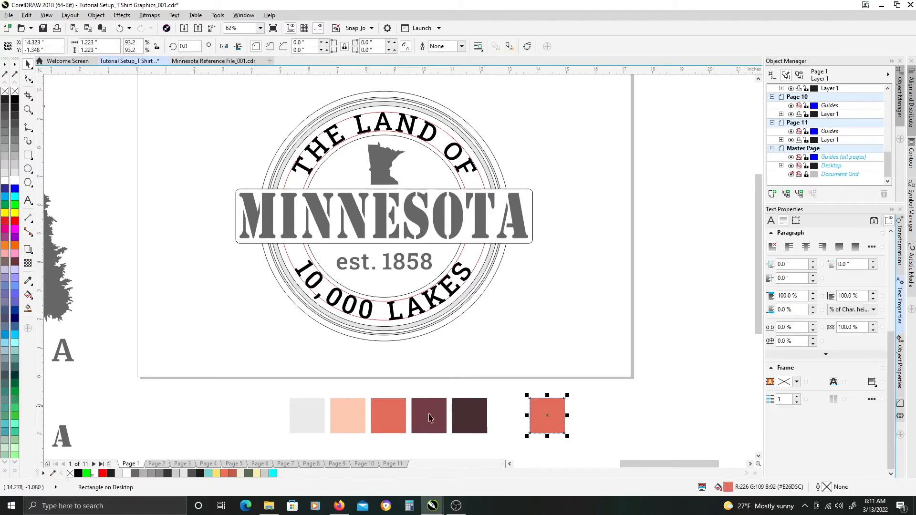
drag(414, 423, 387, 412)
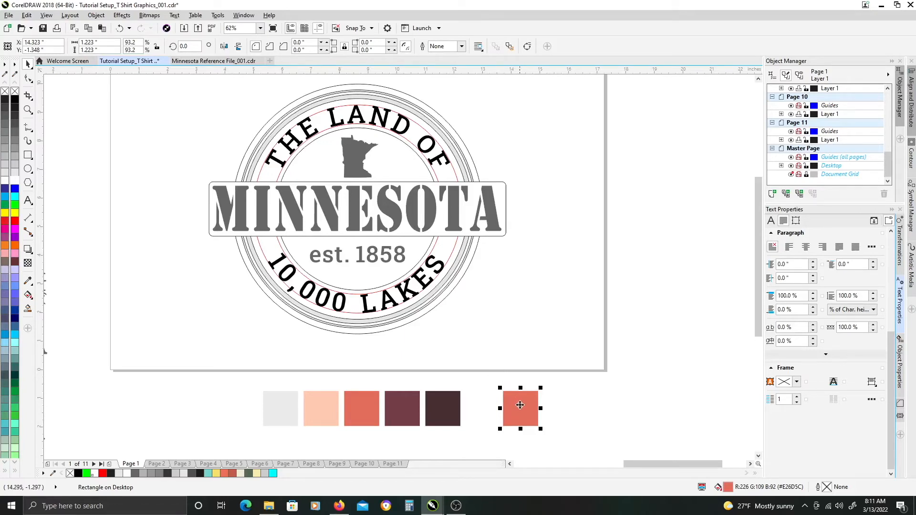
- Apply a linear fountain fill to the copied coral swatch and add a middle colour node at 50%
key(g)
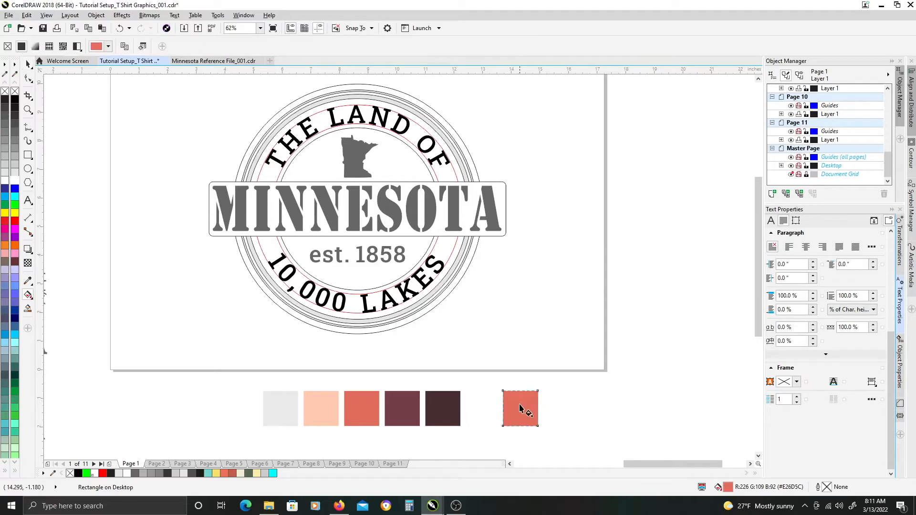
click(35, 46)
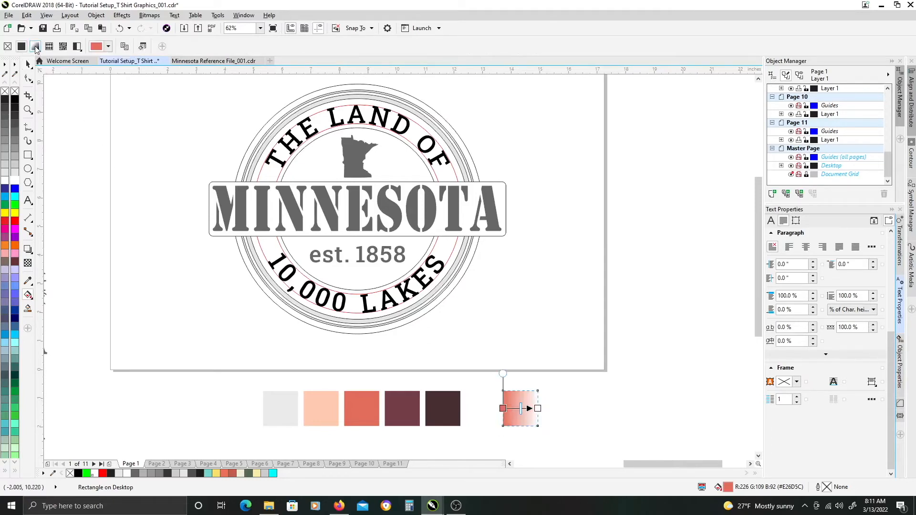
click(470, 292)
key(F11)
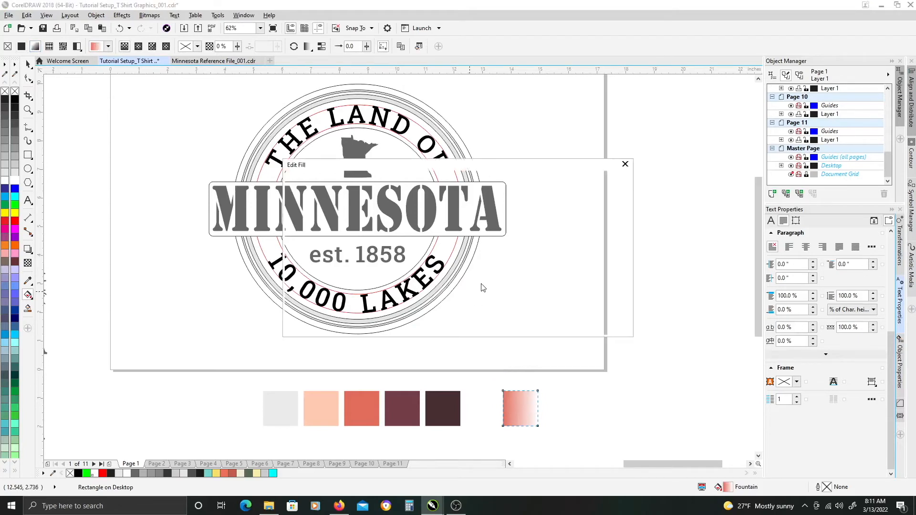
drag(442, 166, 566, 161)
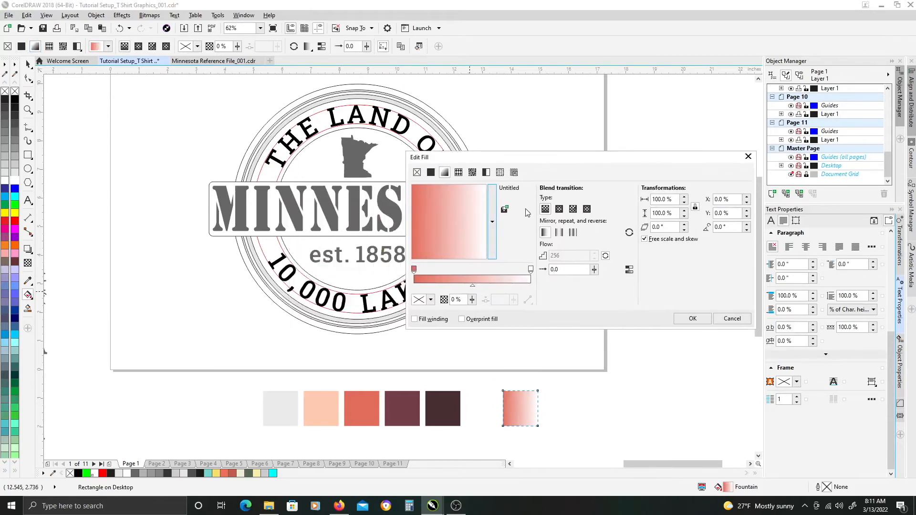
double_click(472, 271)
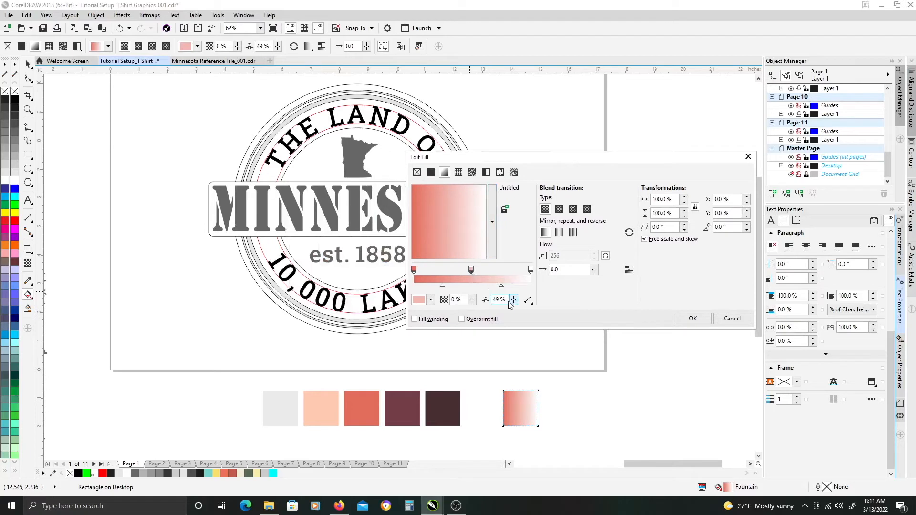
text(50)
key(Return)
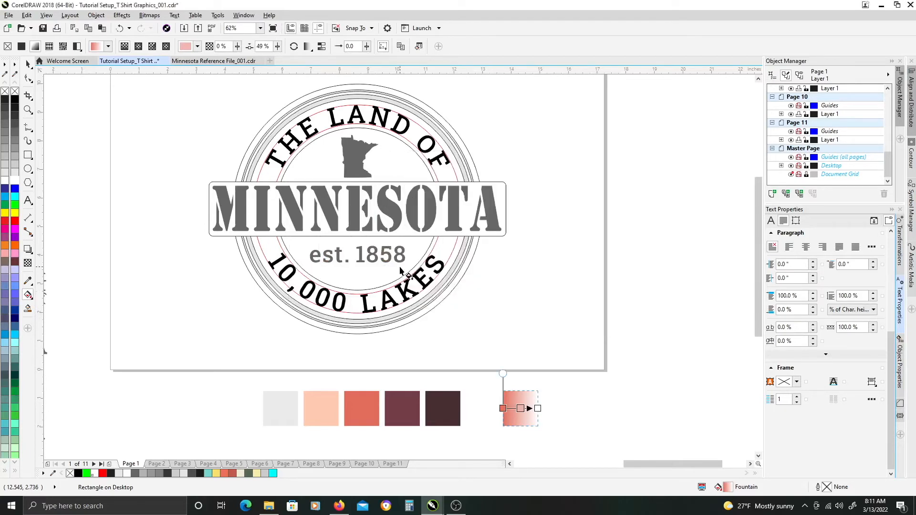
- Set both end nodes of the swatch's gradient to the plum colour #723D47 sampled from the palette row
key(F11)
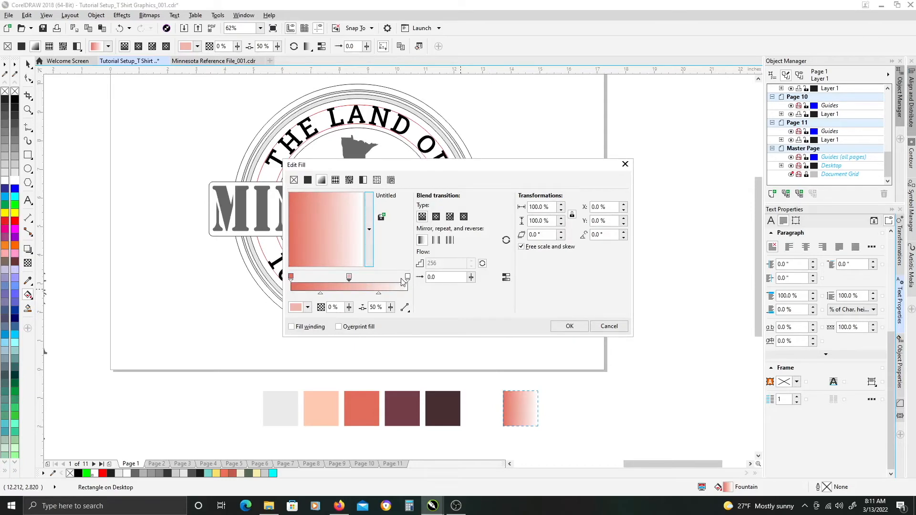
click(291, 277)
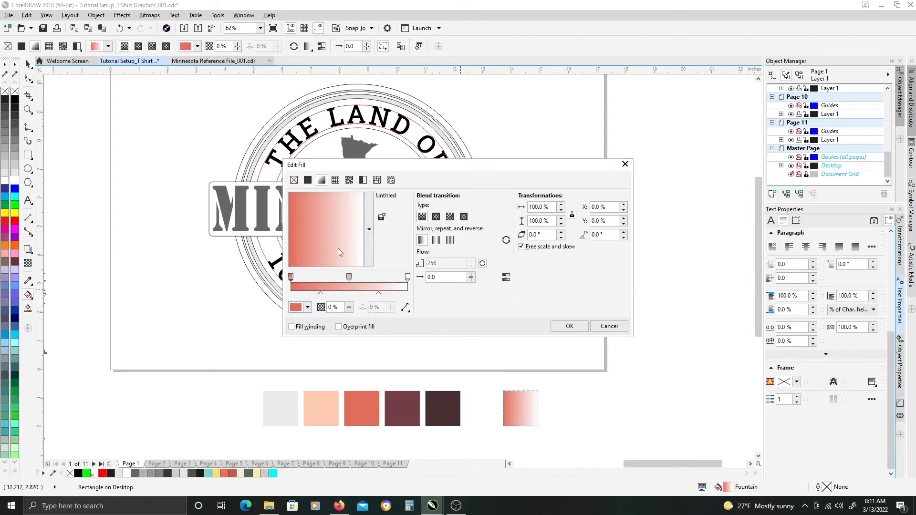
drag(383, 170, 514, 118)
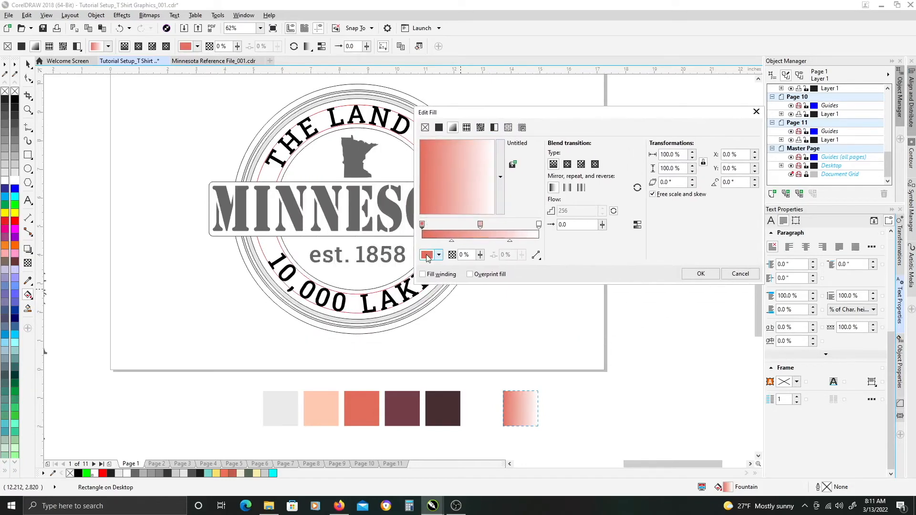
click(428, 257)
click(459, 280)
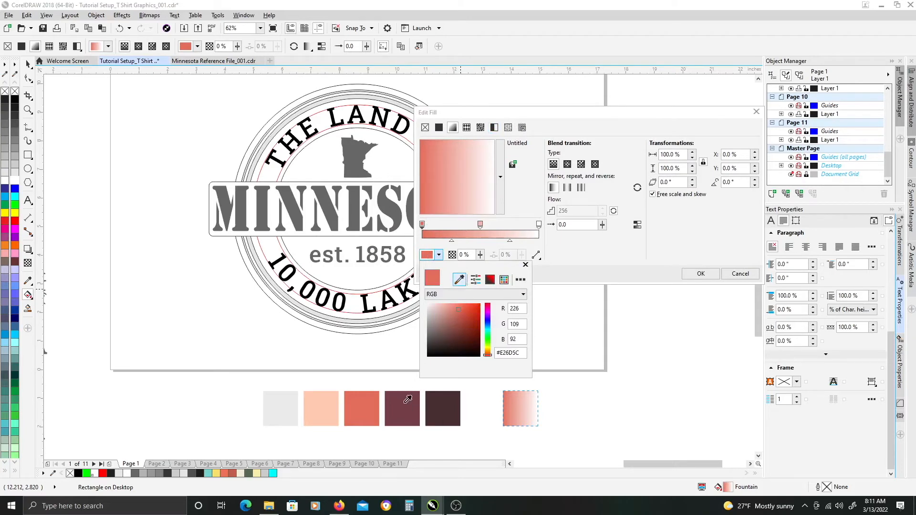
click(411, 405)
click(540, 225)
click(539, 225)
click(434, 256)
click(459, 280)
click(416, 421)
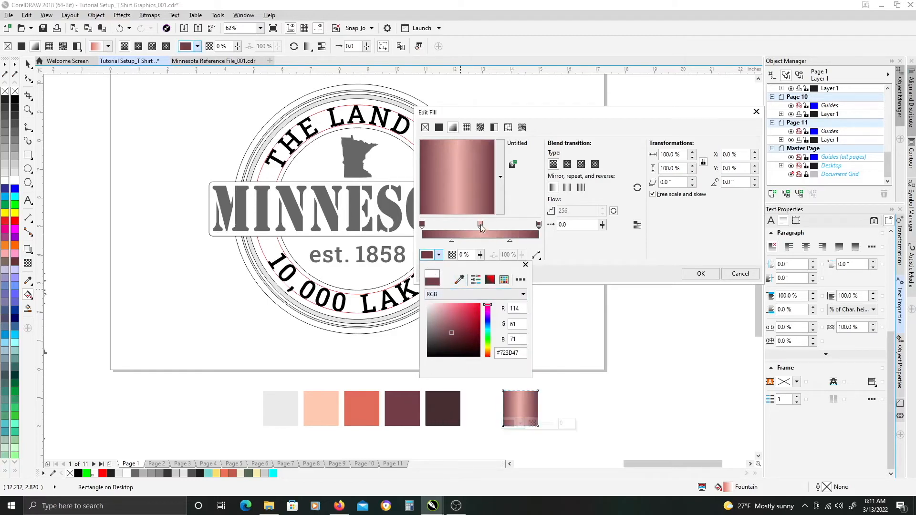
- Set the gradient's middle node to the coral #E26D5C sampled from the palette row and apply the fill
click(480, 224)
click(480, 224)
click(434, 256)
click(459, 280)
click(365, 404)
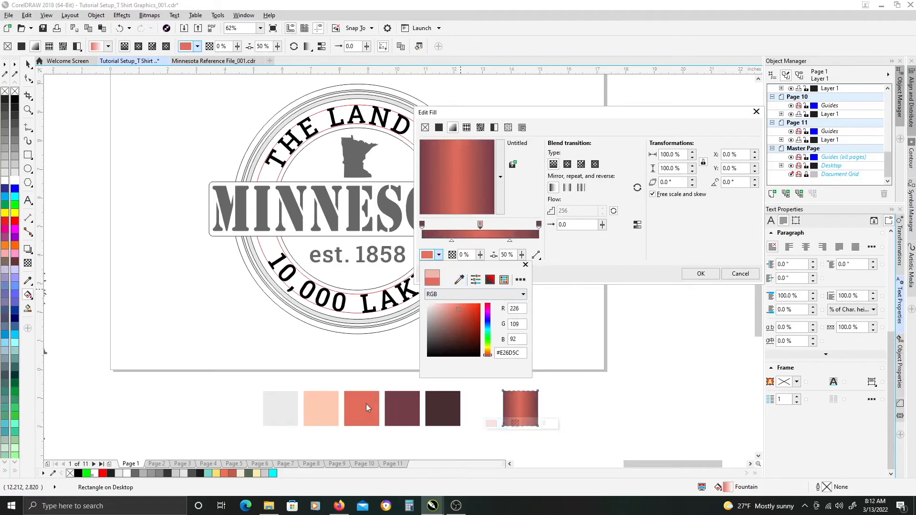
click(667, 270)
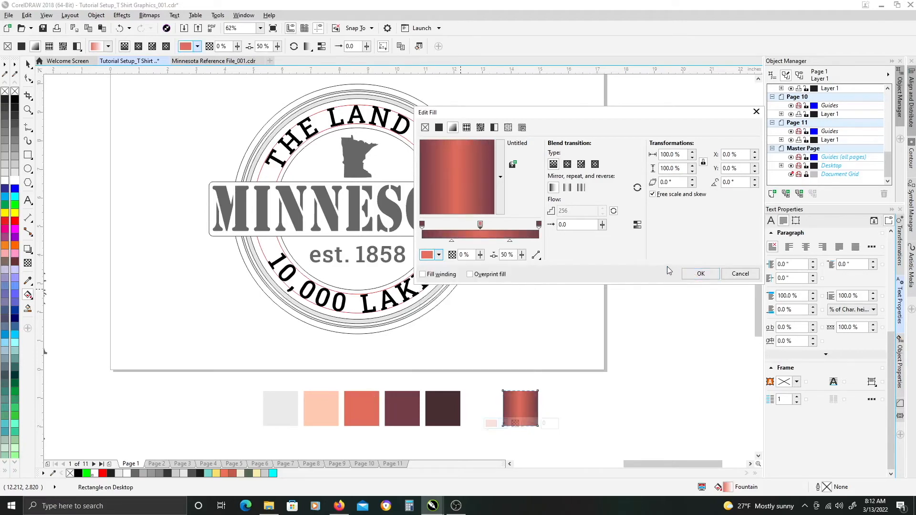
click(700, 273)
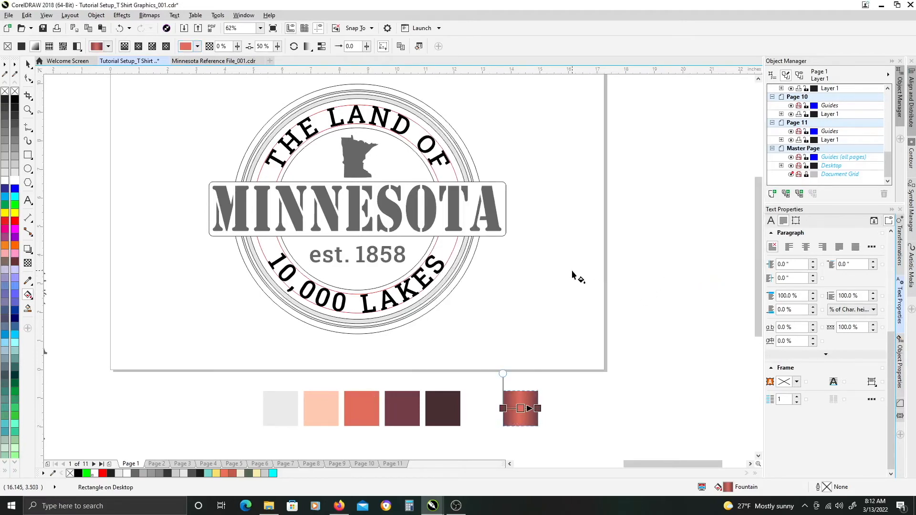
- Copy the plum-coral-plum gradient fill from the swatch onto the badge's ring shape
key(space)
drag(542, 203, 560, 245)
drag(550, 392, 514, 136)
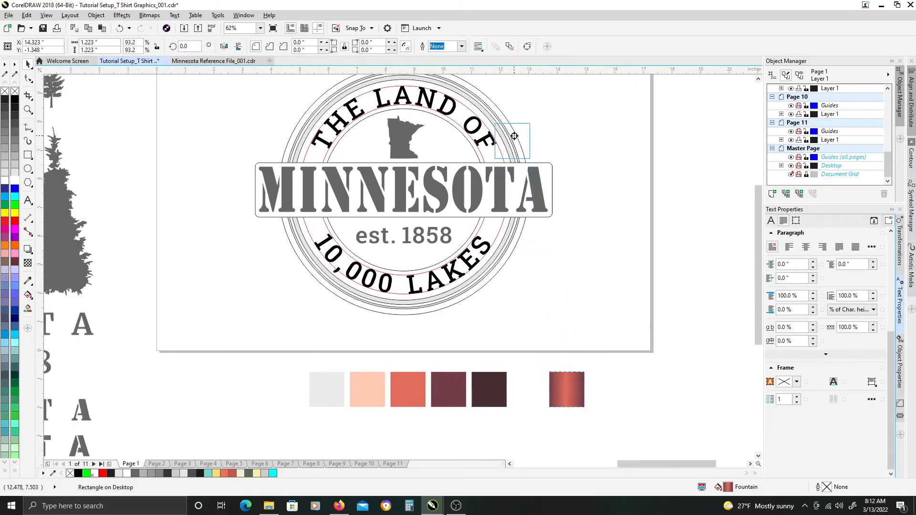
click(542, 165)
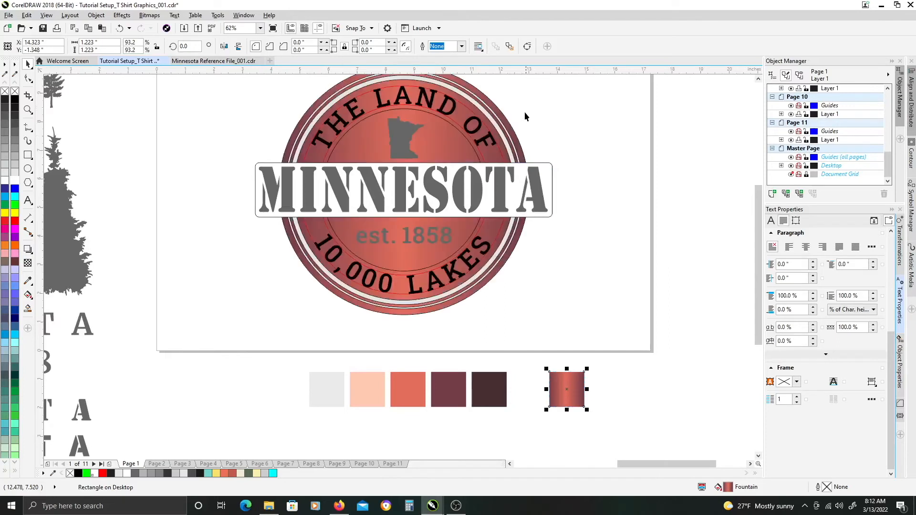
- Combine the unfilled inner circle with the gradient ring shape to cut out the badge's centre
drag(463, 103, 488, 183)
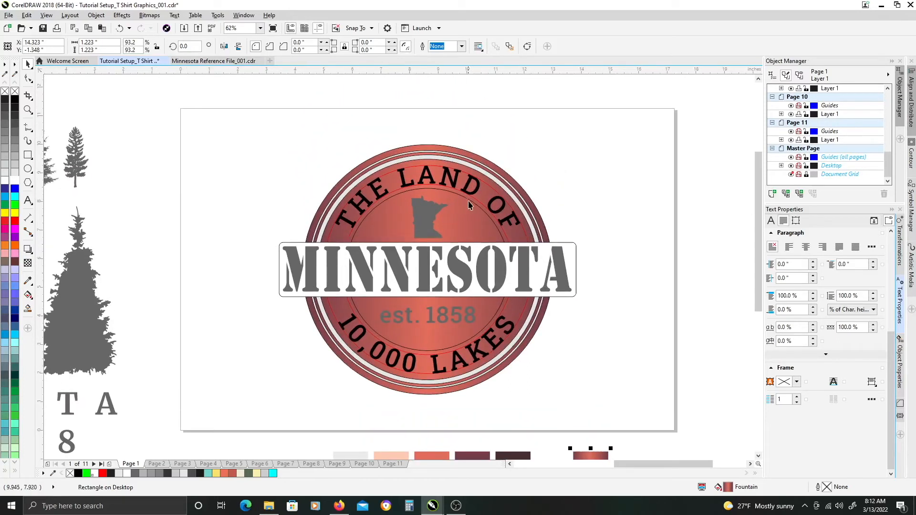
click(470, 202)
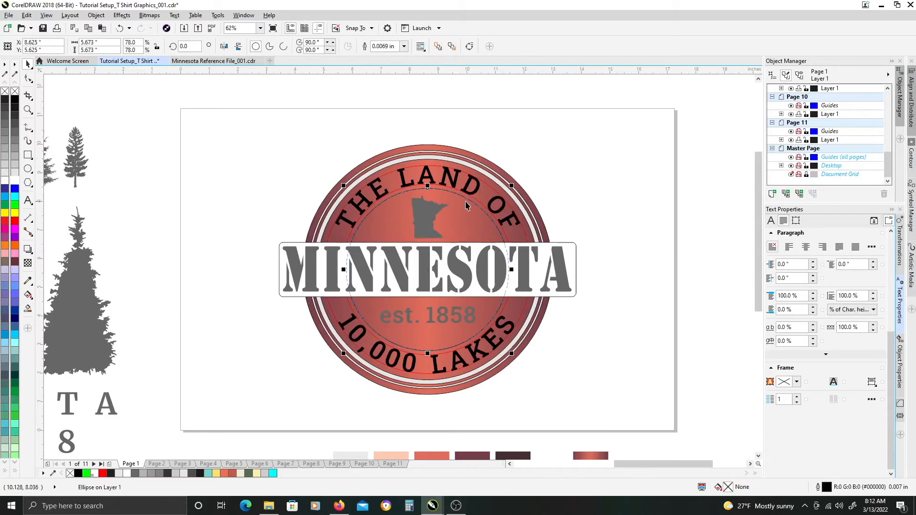
shift+click(487, 164)
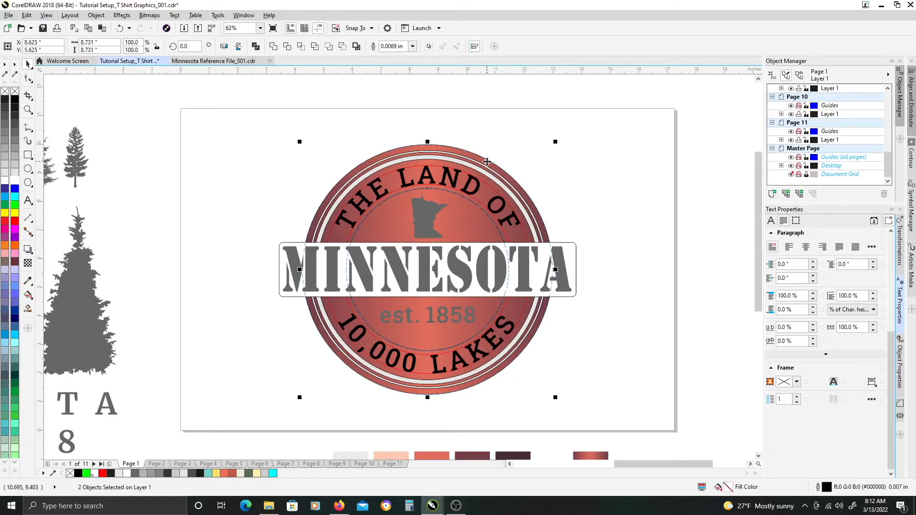
click(255, 46)
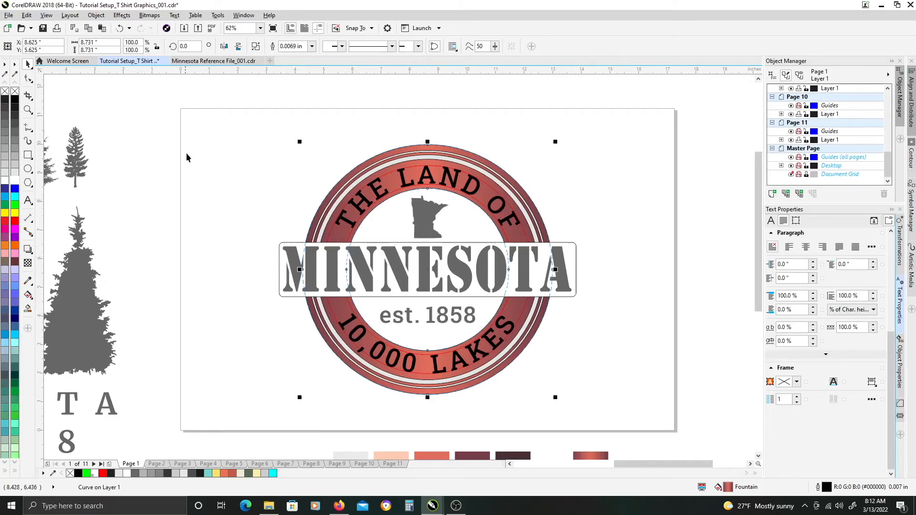
- Draw a black-filled rectangle of about 17 × 11.3 in over the page and send it behind the badge
click(28, 155)
drag(187, 109, 670, 428)
click(15, 100)
key(shift+Page_Down)
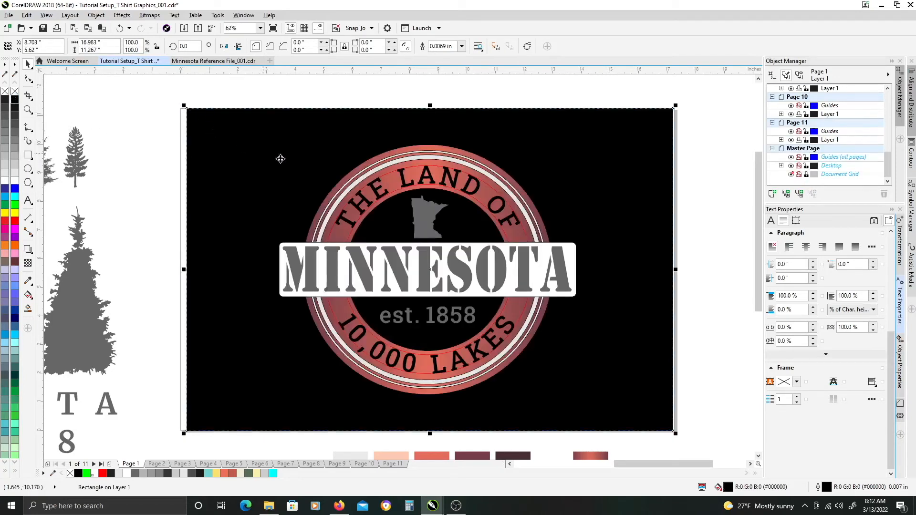
- Fill the state shape and "est. 1858" with white, and remove the outline of the rectangle behind MINNESOTA
click(408, 316)
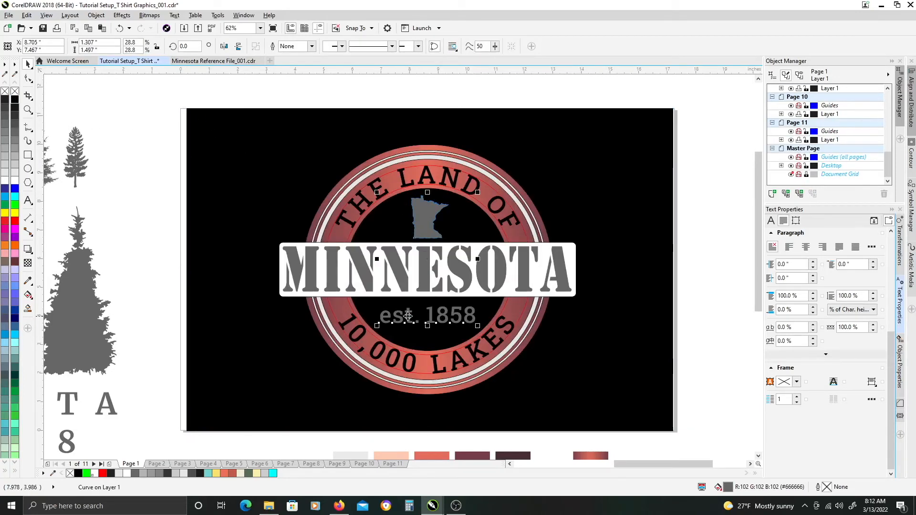
click(15, 182)
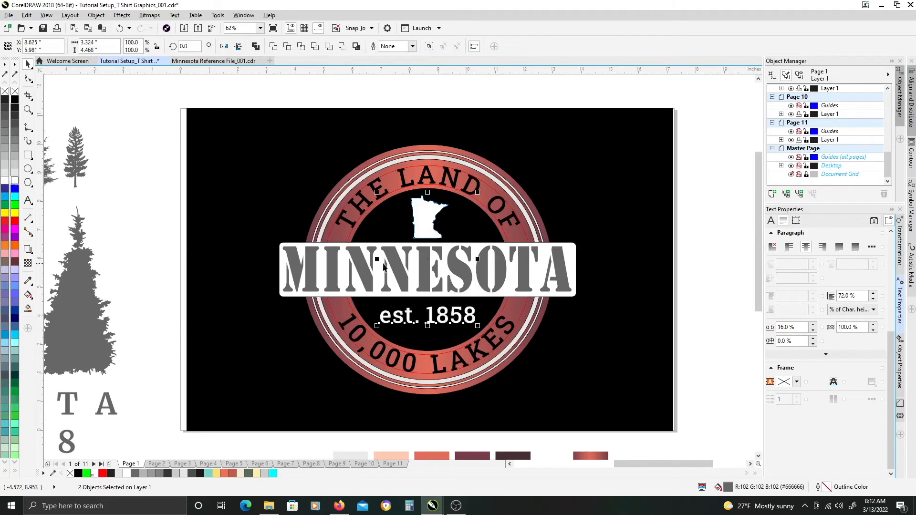
click(327, 263)
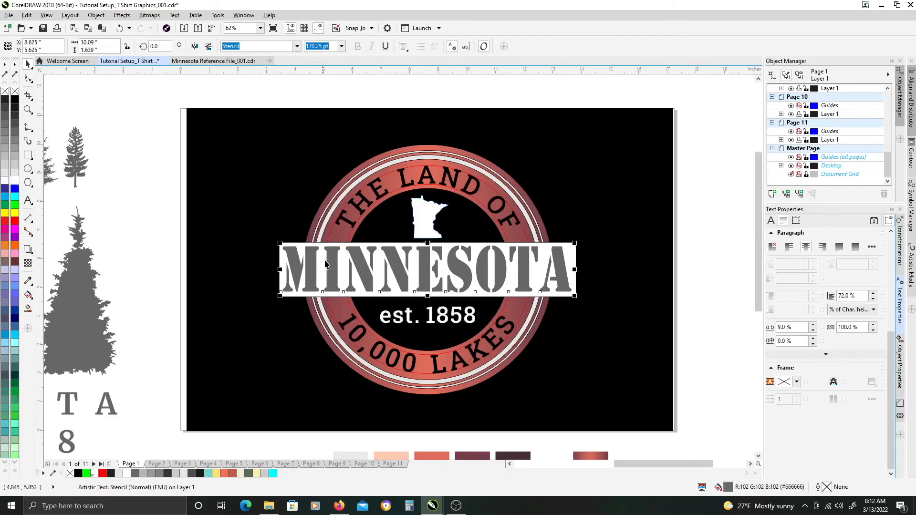
click(349, 245)
right_click(14, 90)
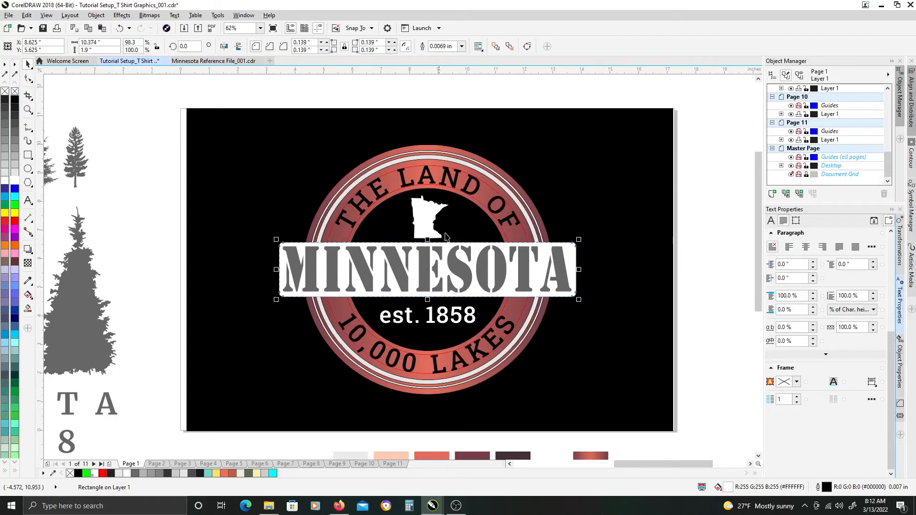
- Fill the light grey ring and the curved texts "THE LAND OF" and "10,000 LAKES" with white
click(330, 222)
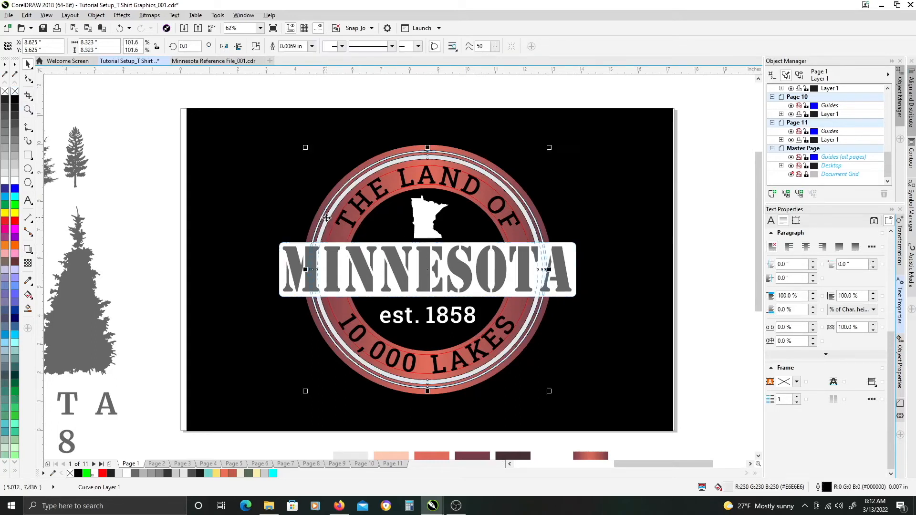
click(14, 180)
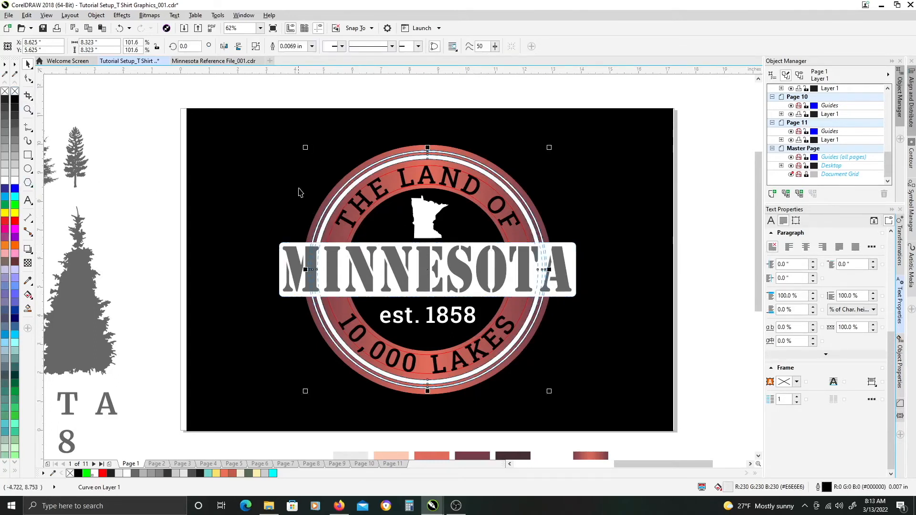
click(375, 206)
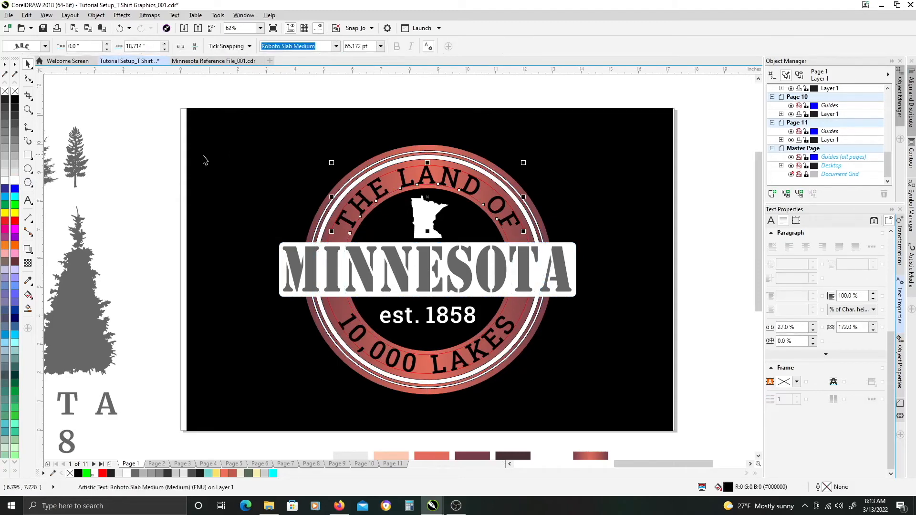
click(15, 180)
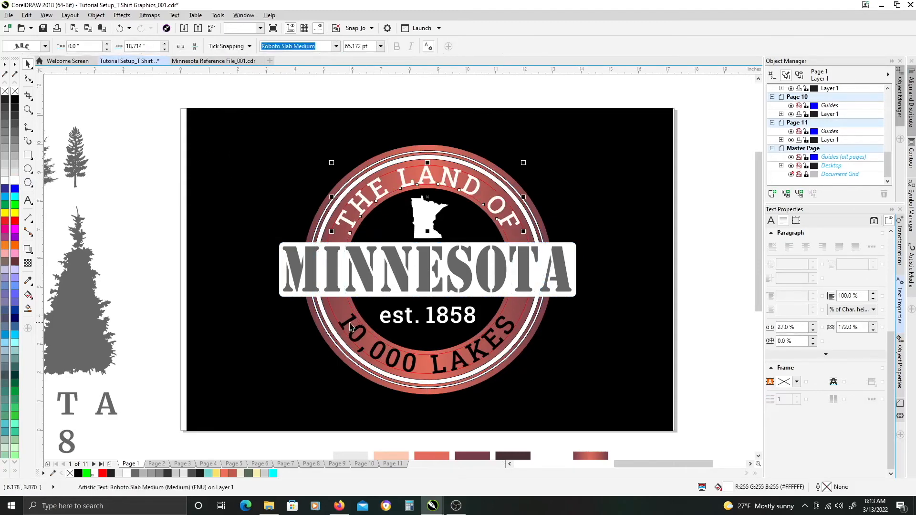
click(348, 320)
click(348, 320)
click(15, 180)
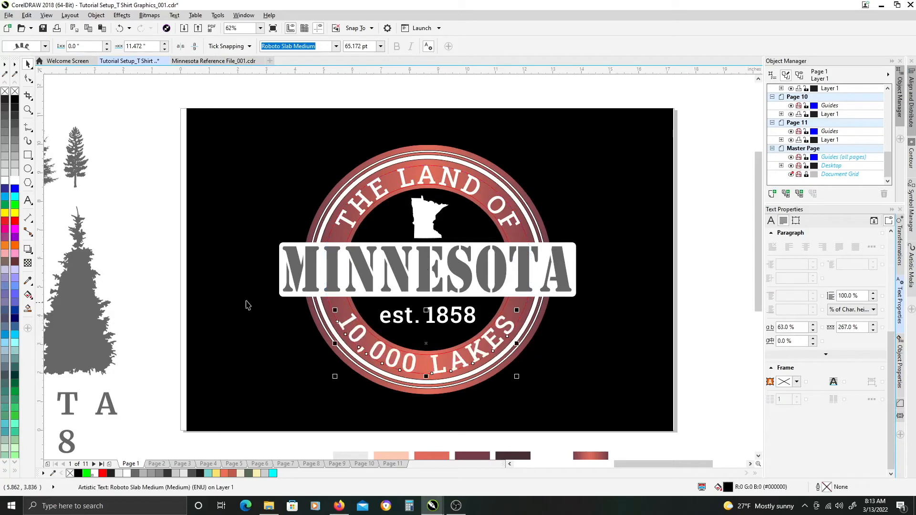
click(163, 230)
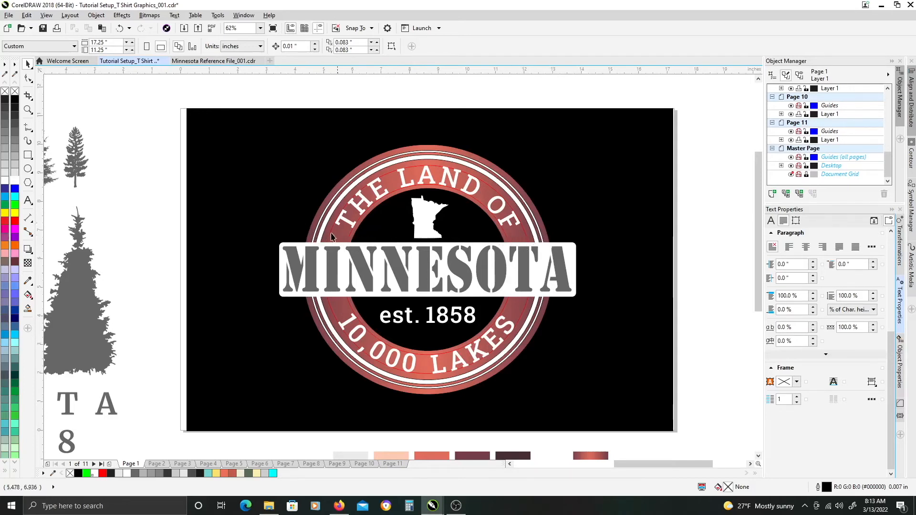
- Add a one-step outside contour with a 0.12" offset to the white banner rectangle
click(344, 269)
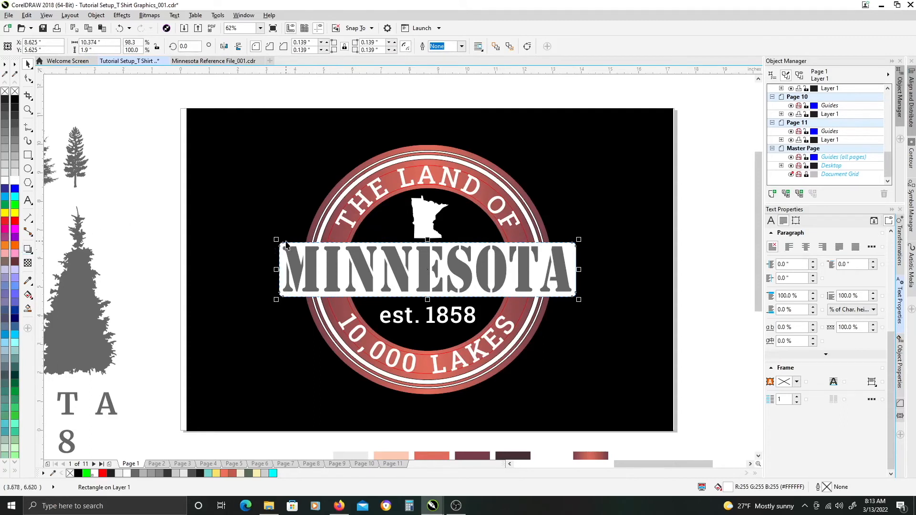
click(28, 250)
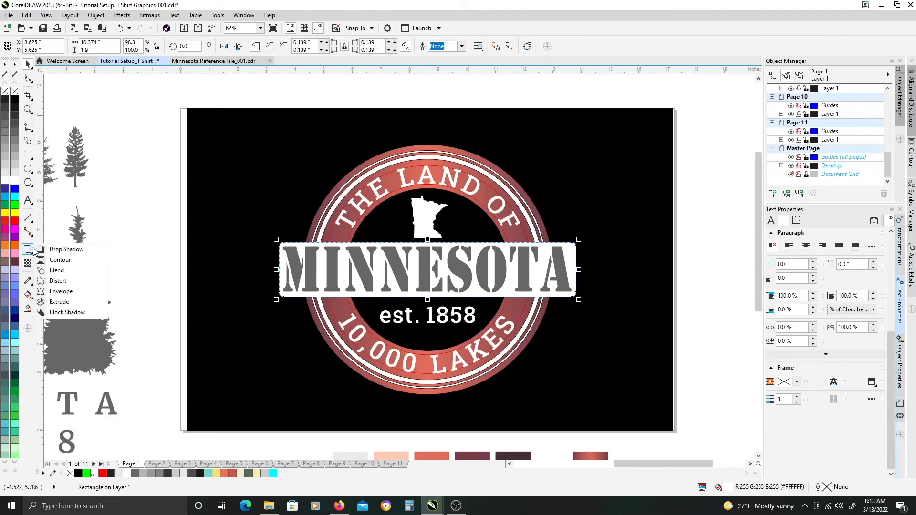
click(57, 261)
click(241, 46)
click(334, 44)
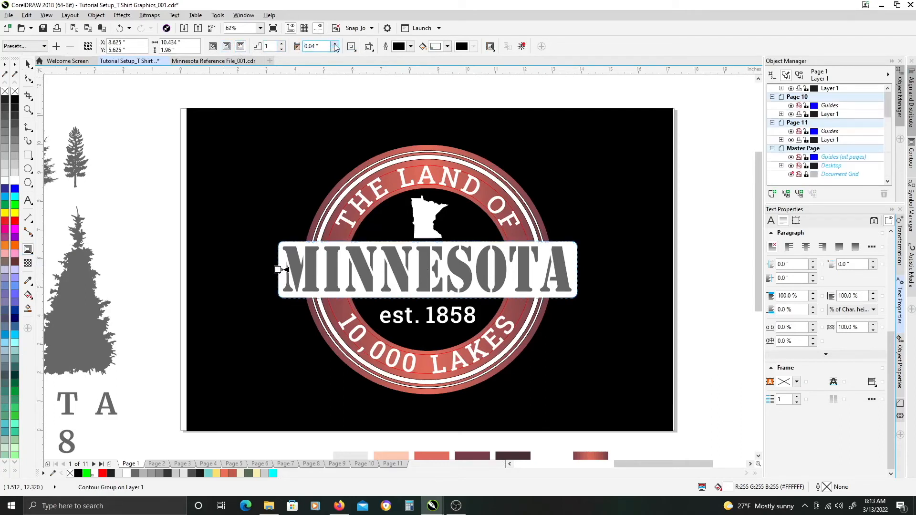
click(334, 45)
click(335, 46)
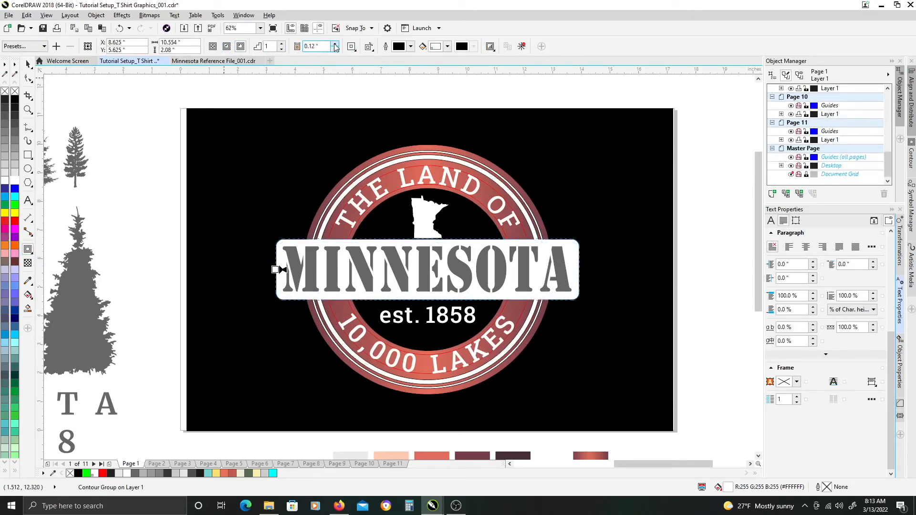
- Increase the outside contour offset of the white banner rectangle to 0.19"
click(335, 47)
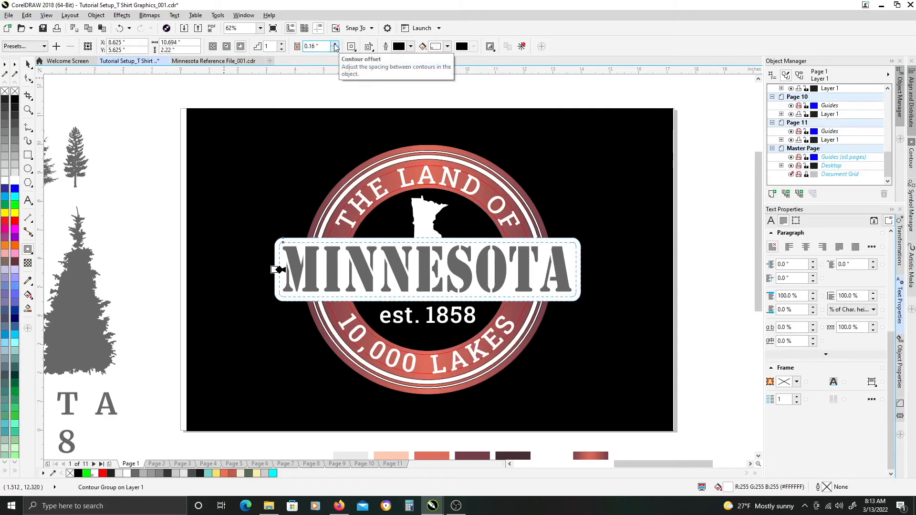
click(336, 44)
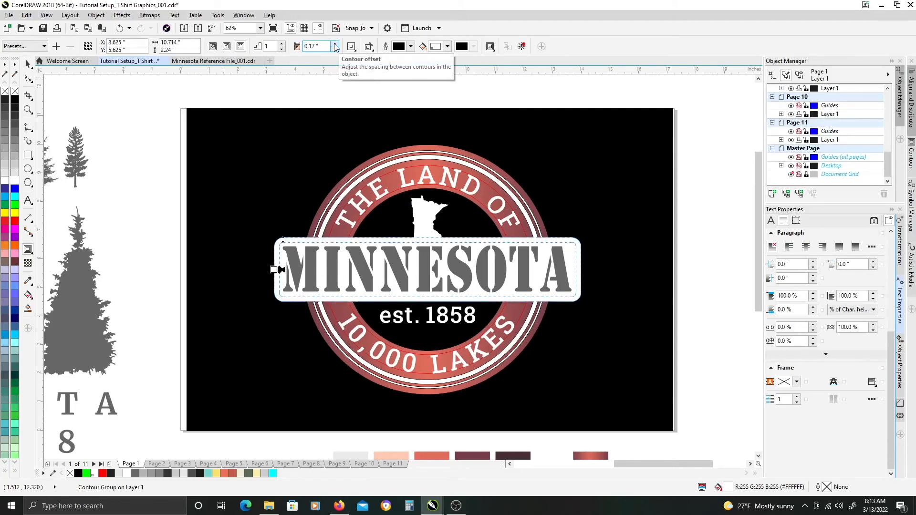
click(336, 46)
click(335, 46)
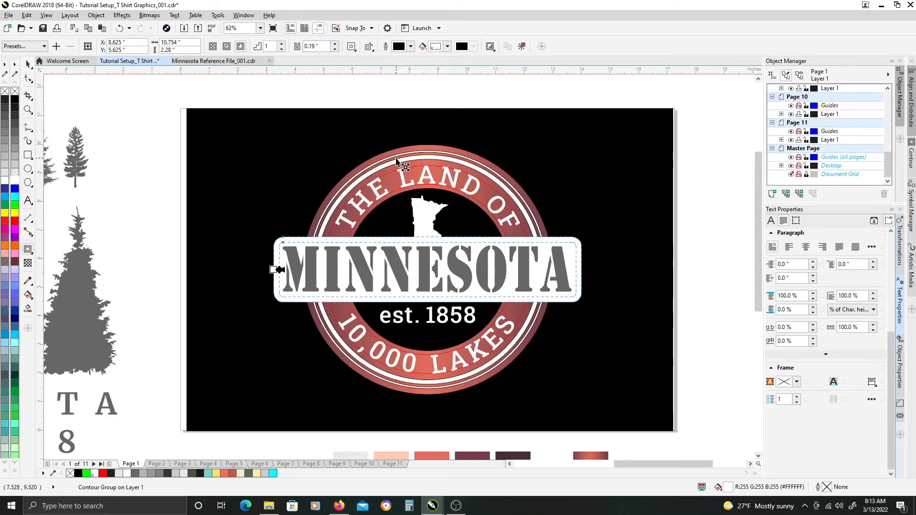
- Break the contour apart from the white banner rectangle and fill the separated outer rectangle with cyan
key(space)
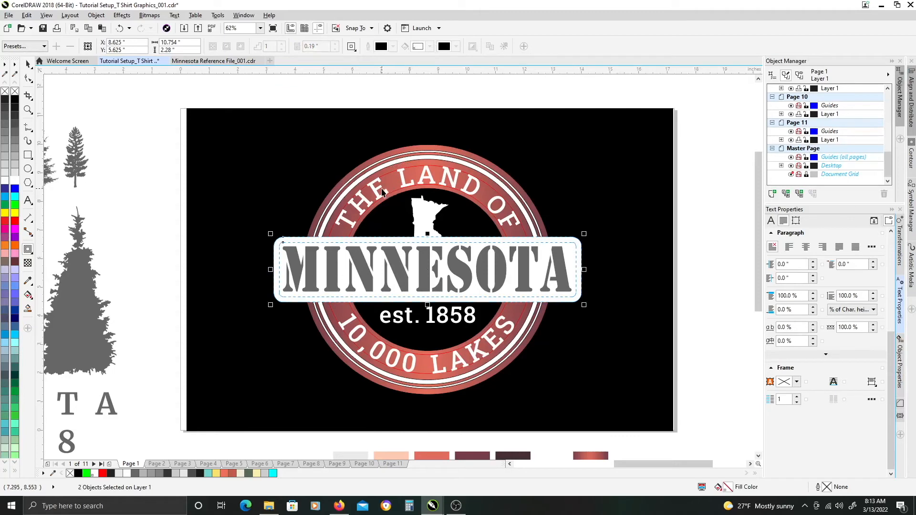
click(294, 242)
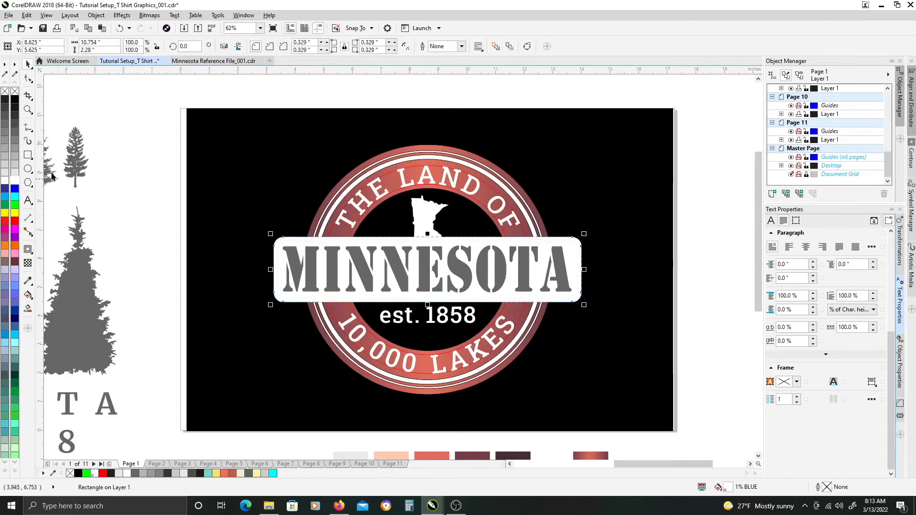
right_click(14, 197)
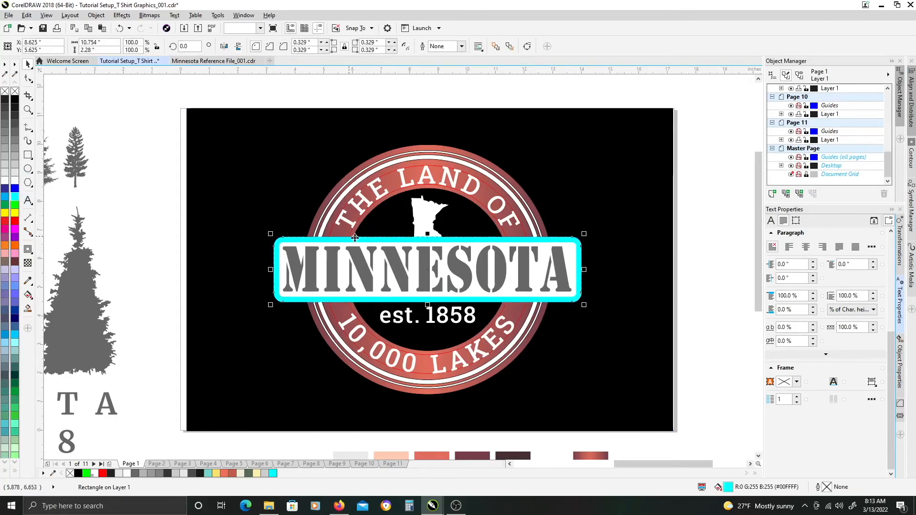
- Trim the gradient ring and the white rings with the cyan rectangle, and delete that rectangle to leave a gap around the banner
scroll(353, 238, up, 2)
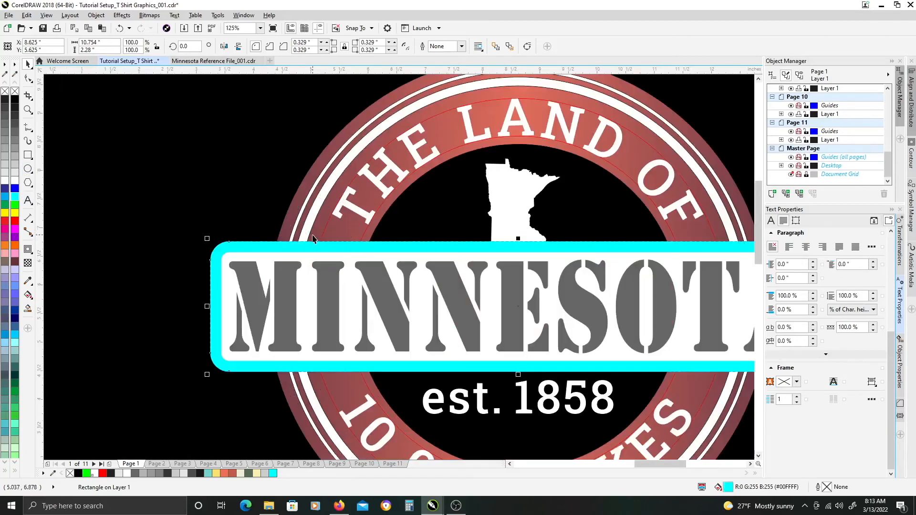
shift+click(286, 224)
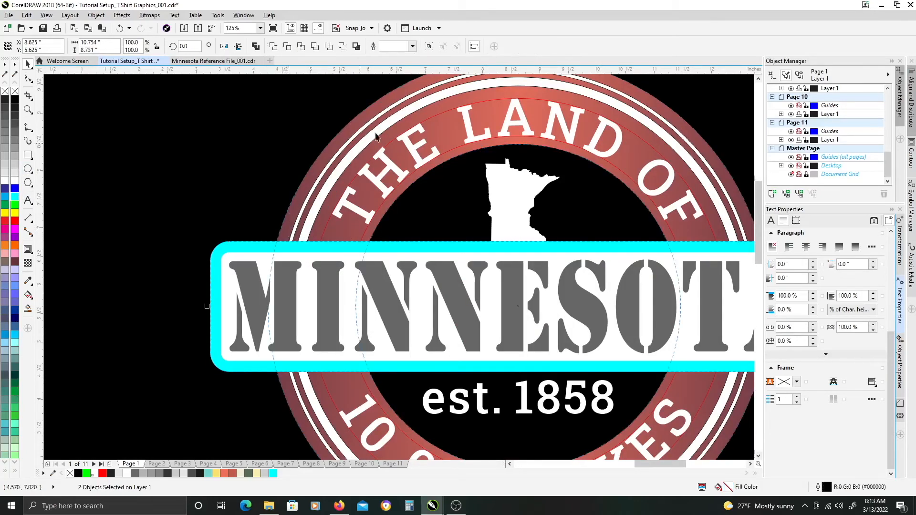
click(288, 48)
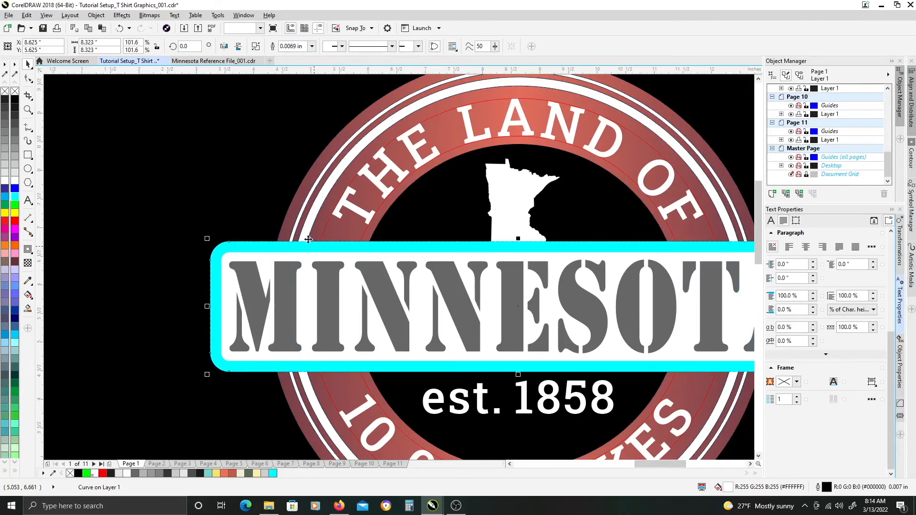
shift+click(308, 243)
click(288, 47)
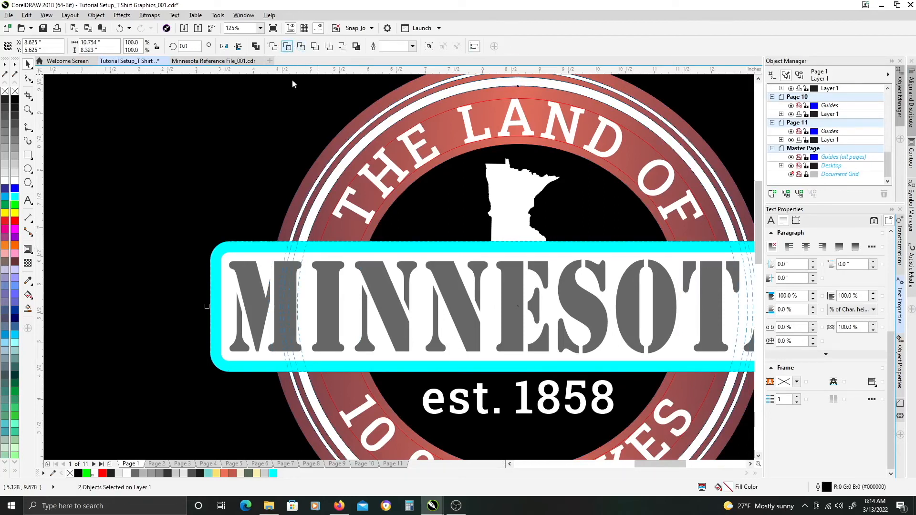
click(261, 246)
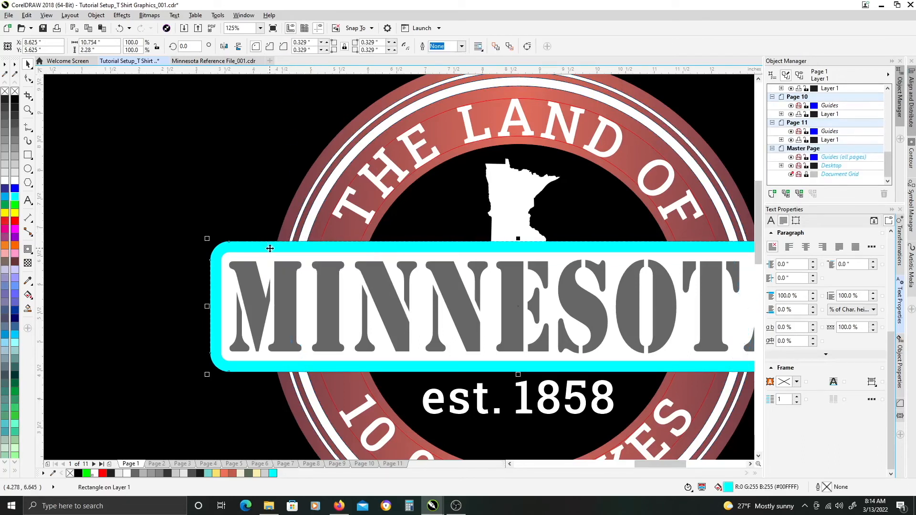
key(Delete)
drag(544, 220, 459, 201)
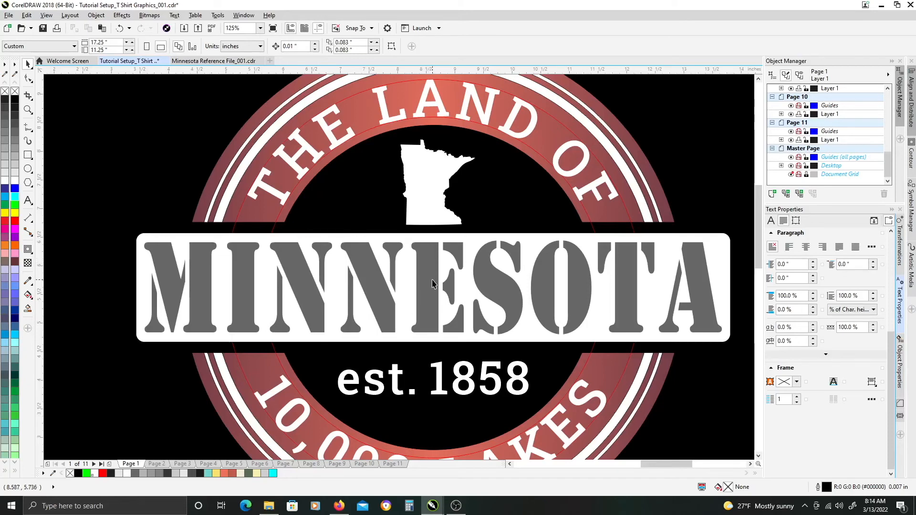
- Combine the MINNESOTA text with the white banner rectangle so the letters are cut out of it
scroll(432, 283, down, 2)
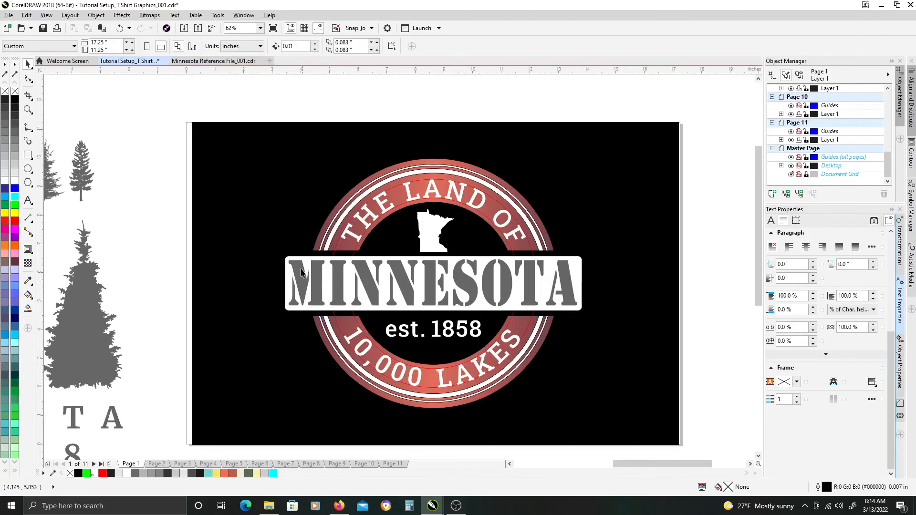
scroll(408, 284, up, 2)
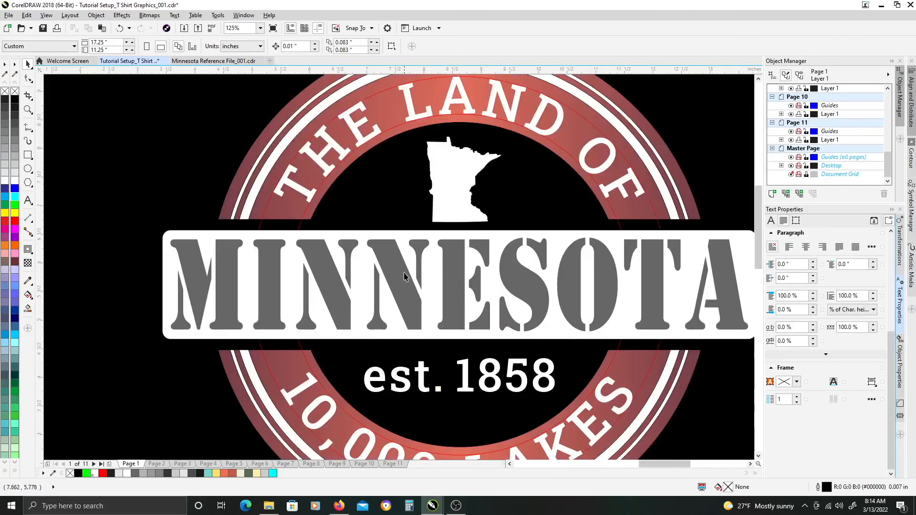
click(398, 272)
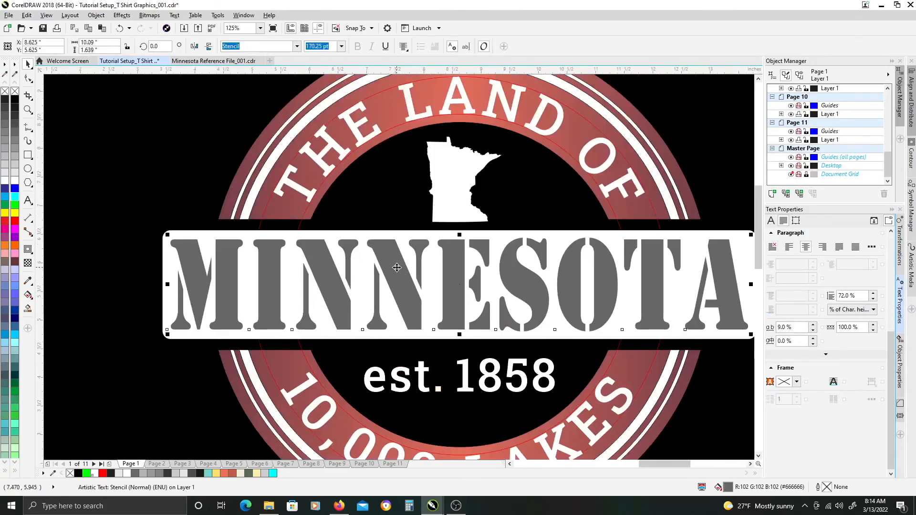
shift+click(362, 268)
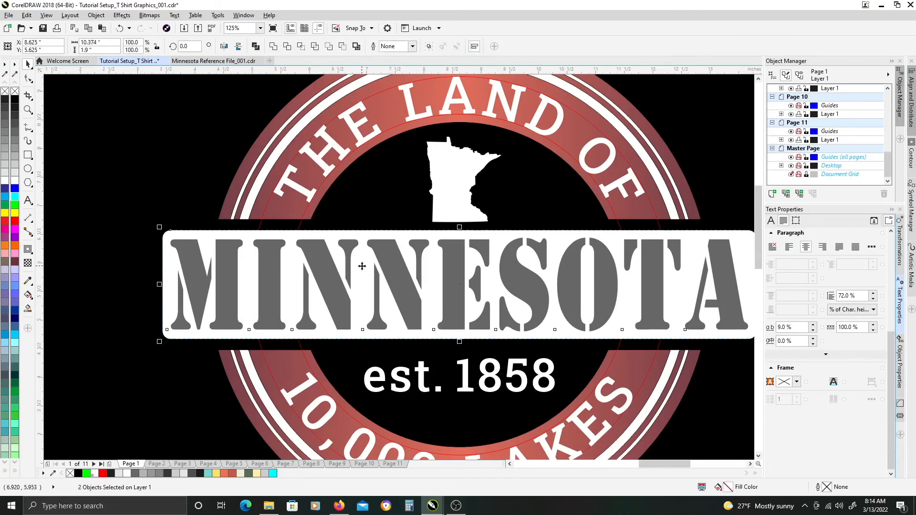
click(256, 46)
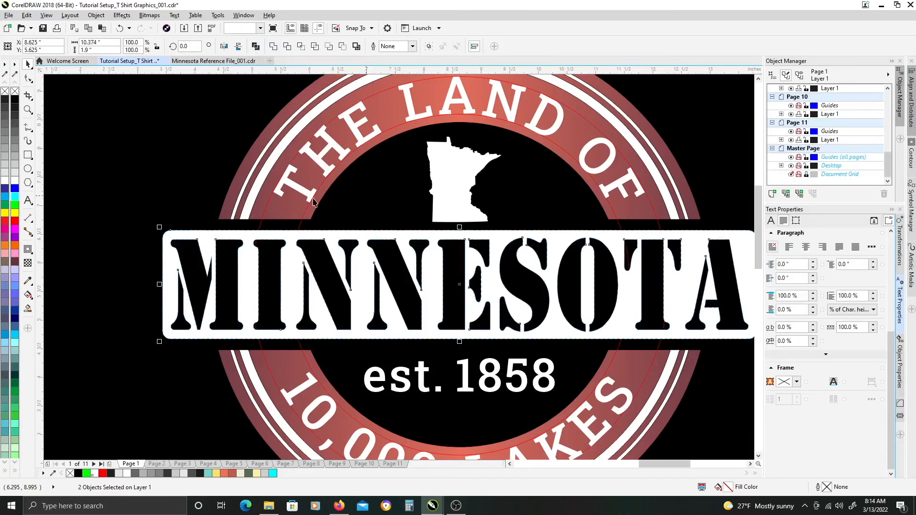
scroll(367, 200, down, 2)
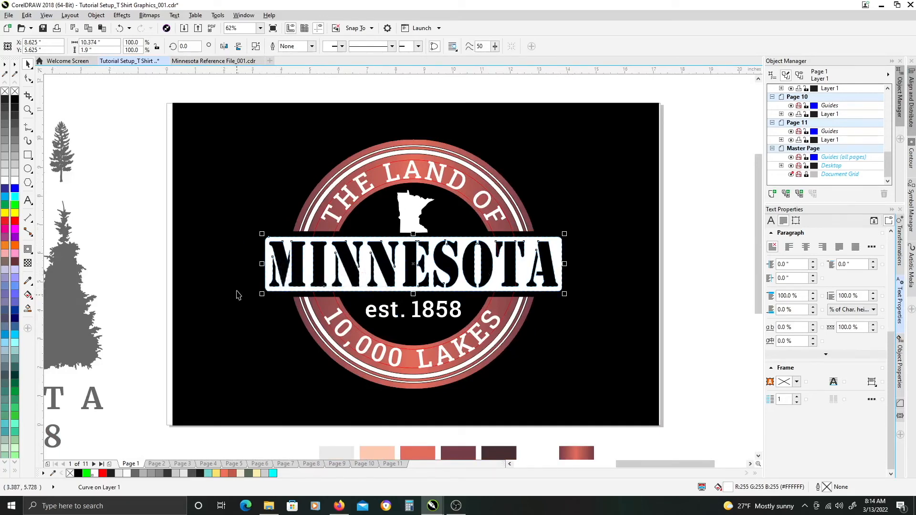
- Preview yellow, green and red fills on the background rectangle and restore its black fill
click(212, 263)
click(14, 210)
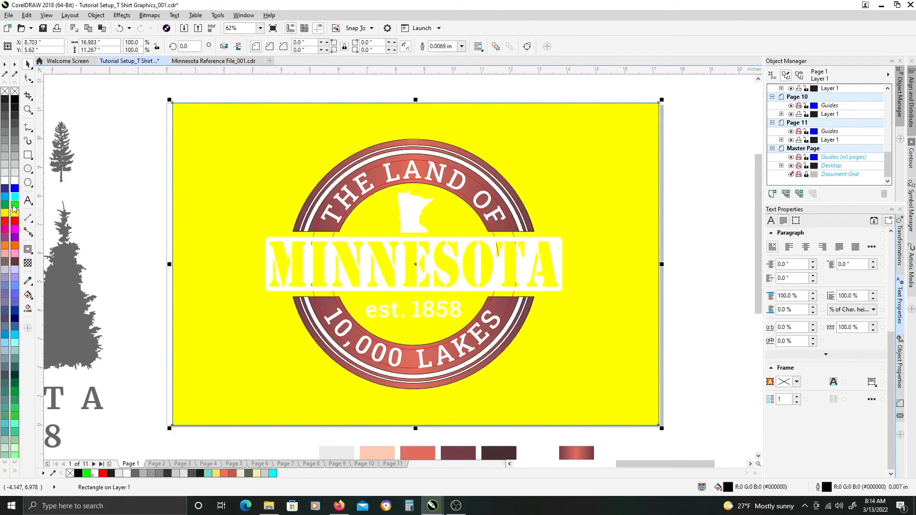
click(14, 205)
click(15, 220)
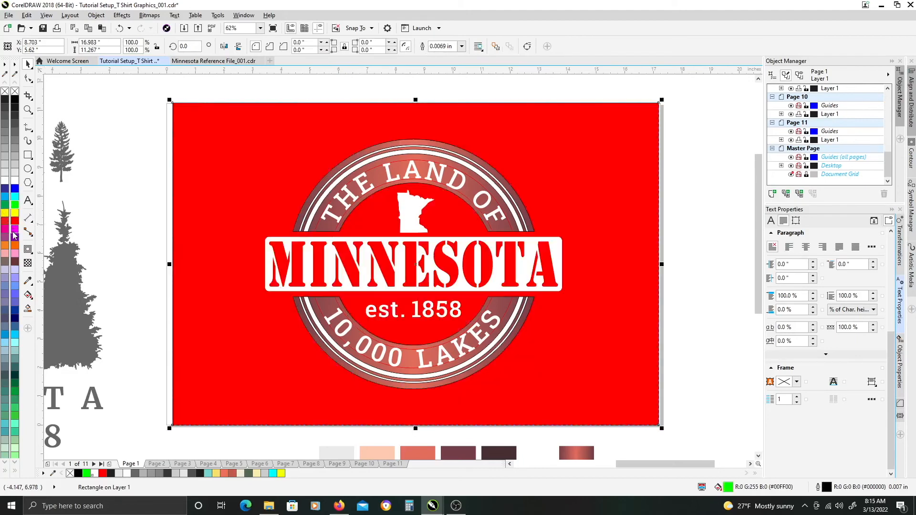
click(14, 99)
click(131, 165)
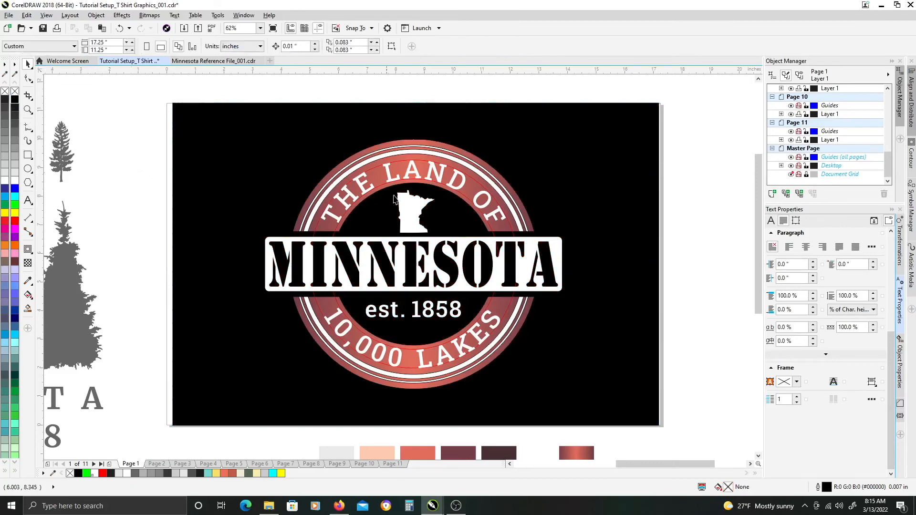
- Remove the black outline from the white rings of the badge
drag(394, 191, 380, 167)
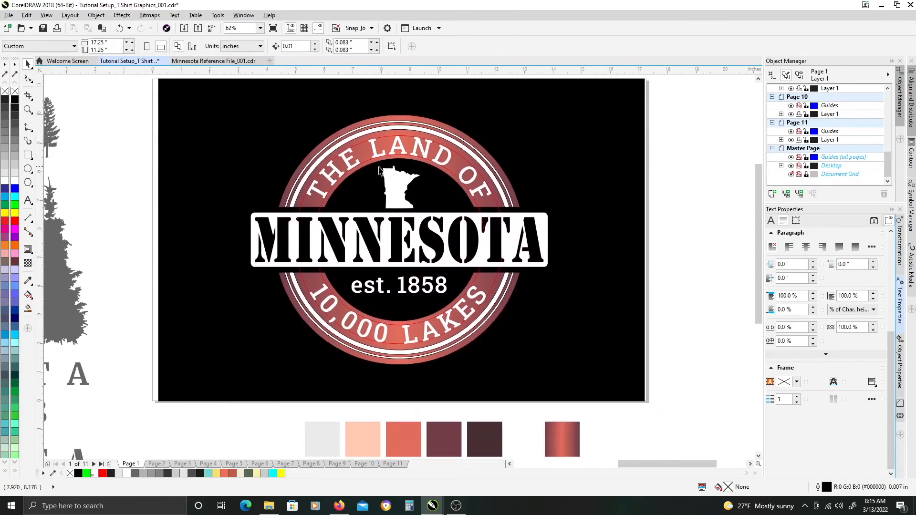
scroll(440, 192, up, 2)
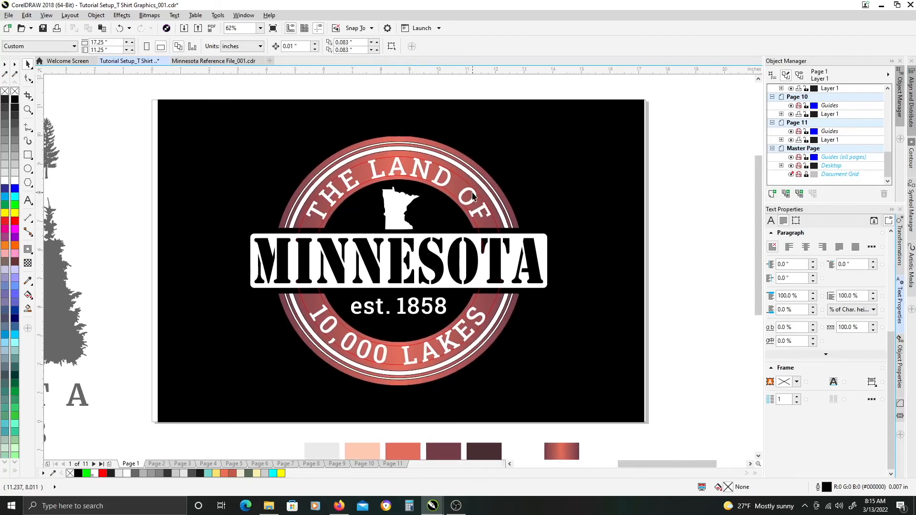
click(473, 177)
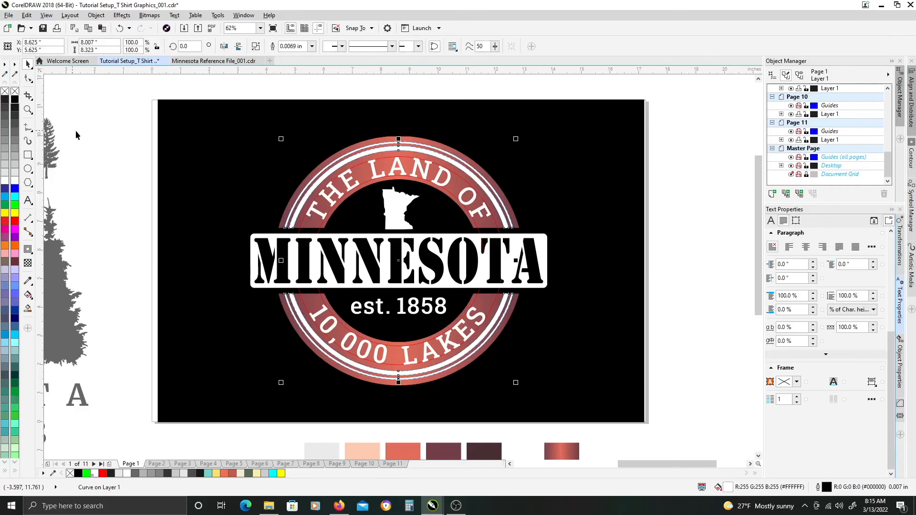
click(205, 186)
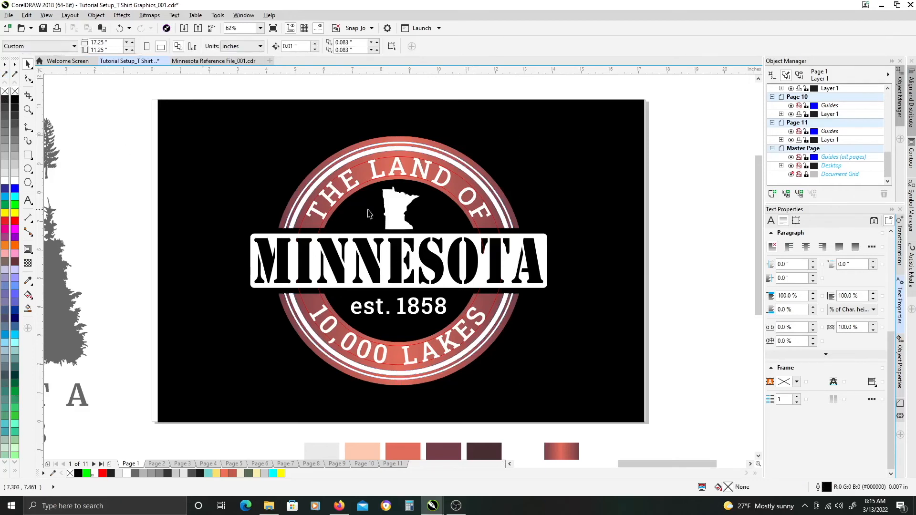
- Scale the white state shape down to about 1.21 × 1.39 in and nudge it up to about Y 7.51 in
click(390, 212)
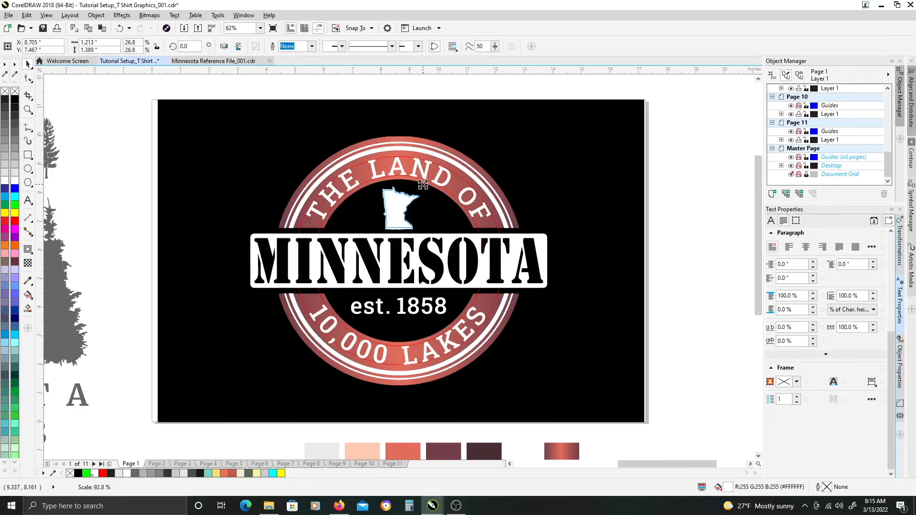
key(Up)
key(Up)
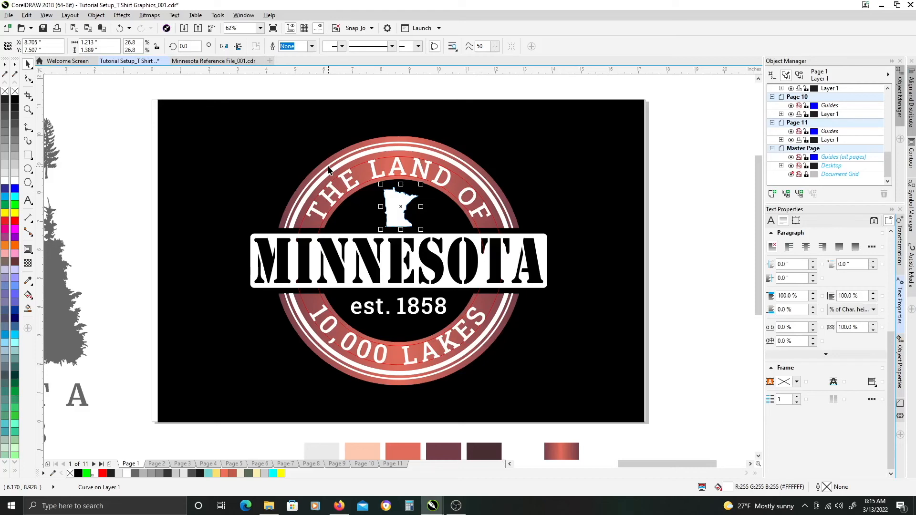
click(524, 152)
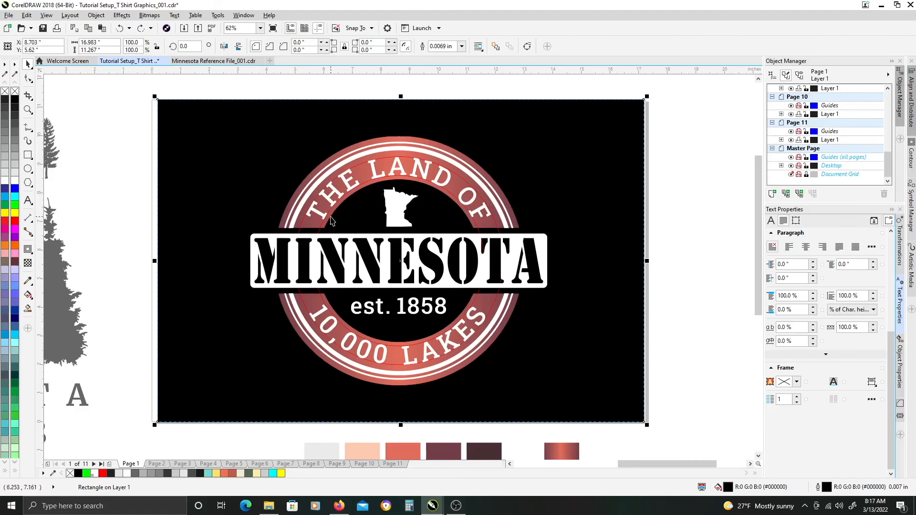
- Break the curved text "THE LAND OF" apart from its path and delete the red guide circle
scroll(319, 231, up, 2)
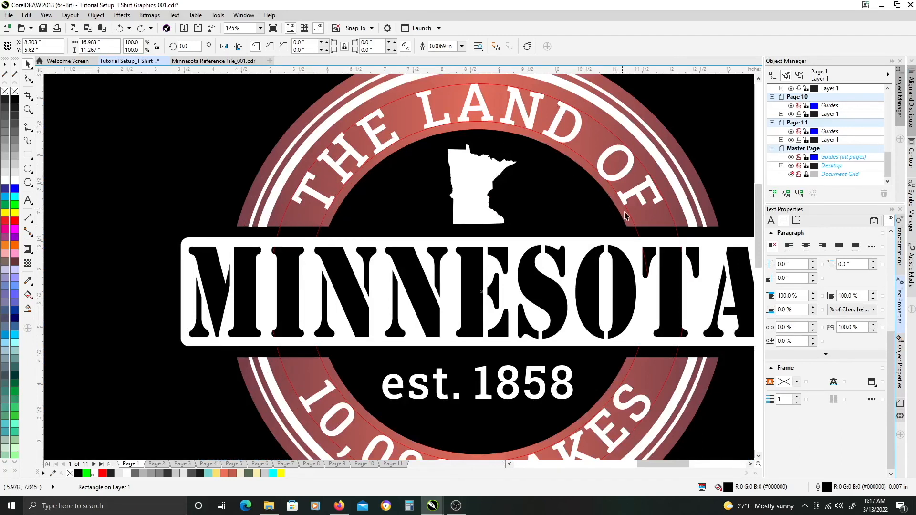
click(322, 197)
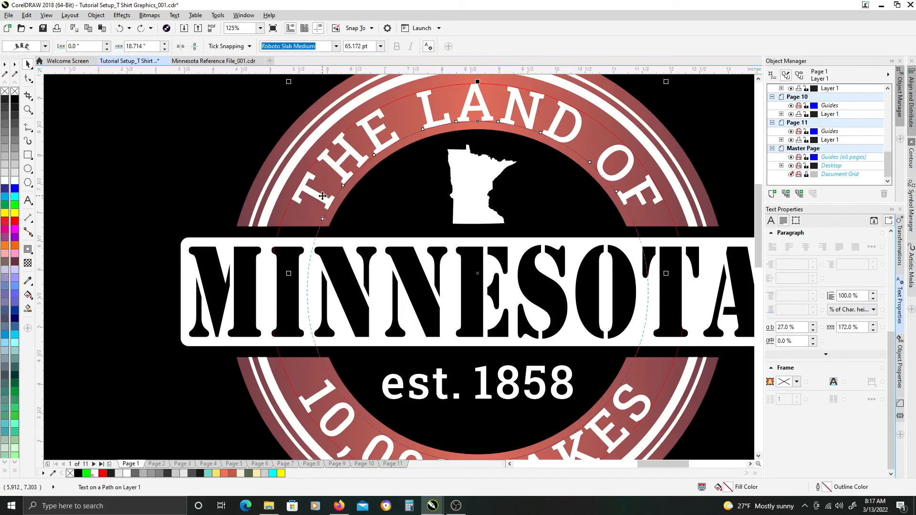
key(ctrl+k)
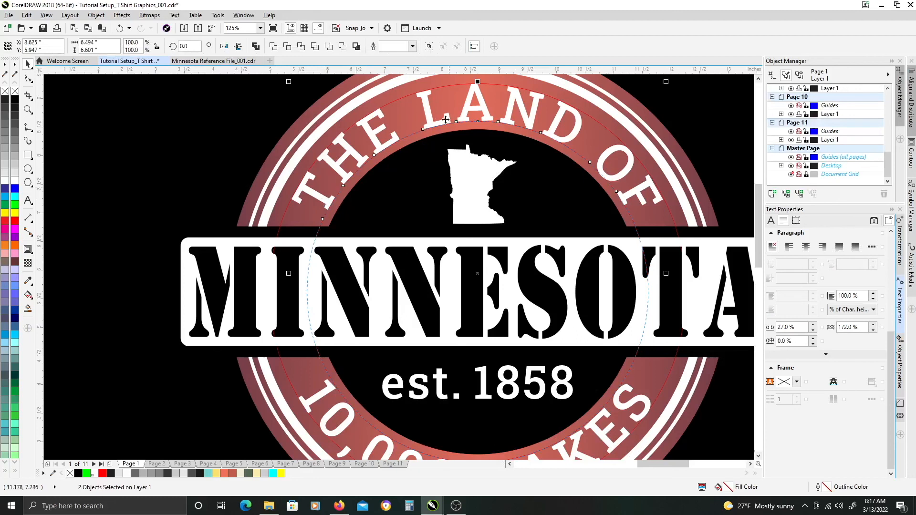
click(323, 227)
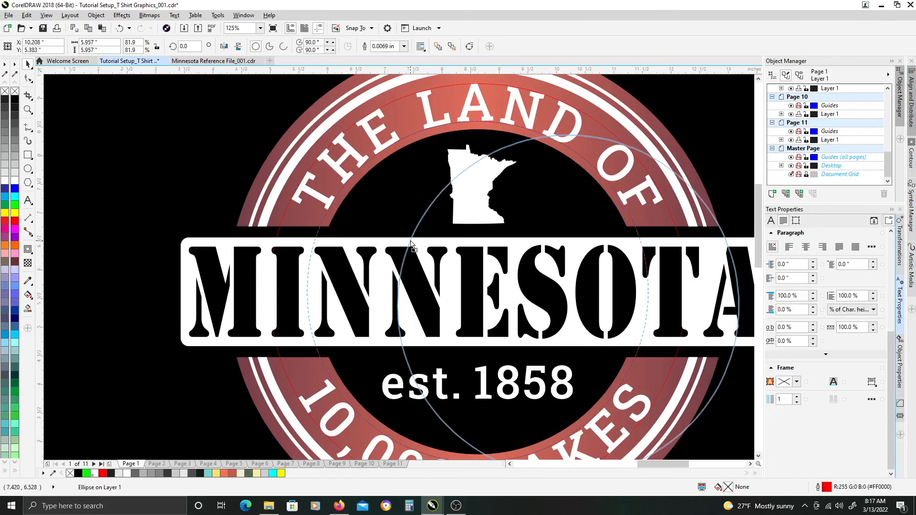
click(411, 237)
key(Delete)
- Break the curved text "10,000 LAKES" apart from its path and delete its red guide circle
drag(395, 307, 380, 219)
click(312, 305)
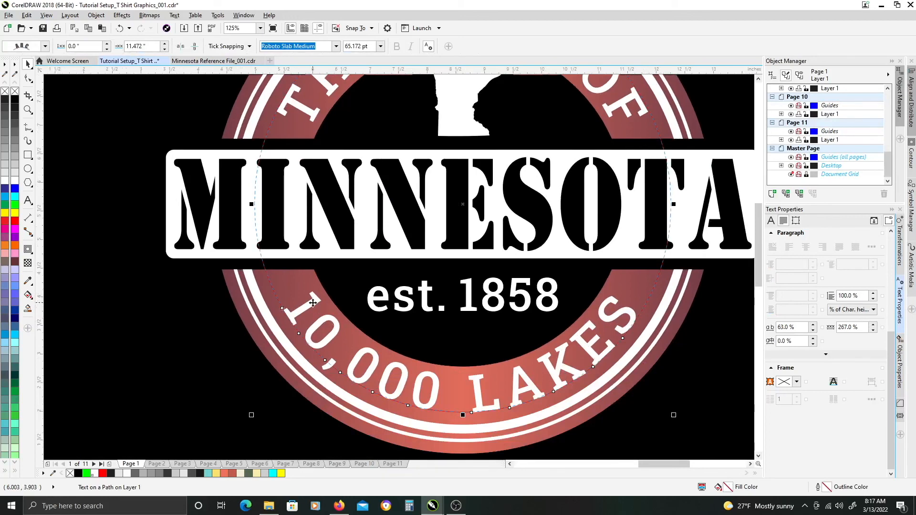
click(312, 306)
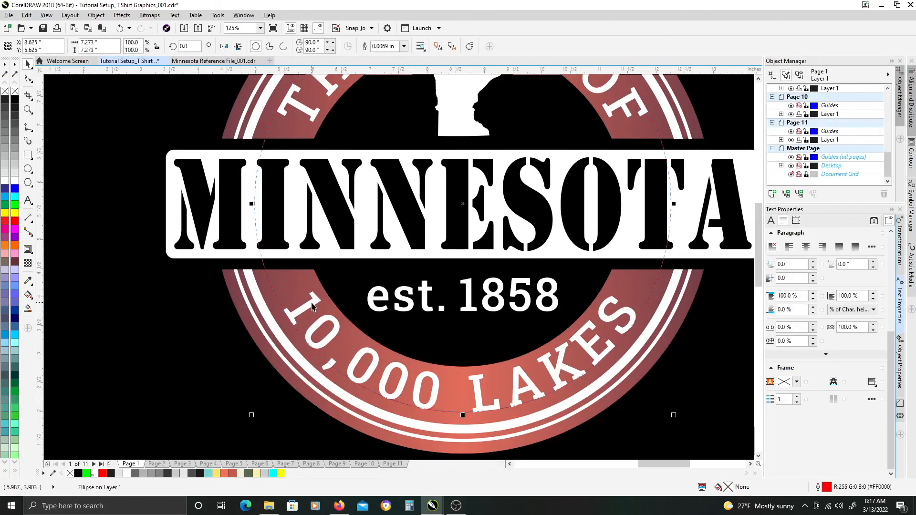
key(Escape)
scroll(336, 309, down, 3)
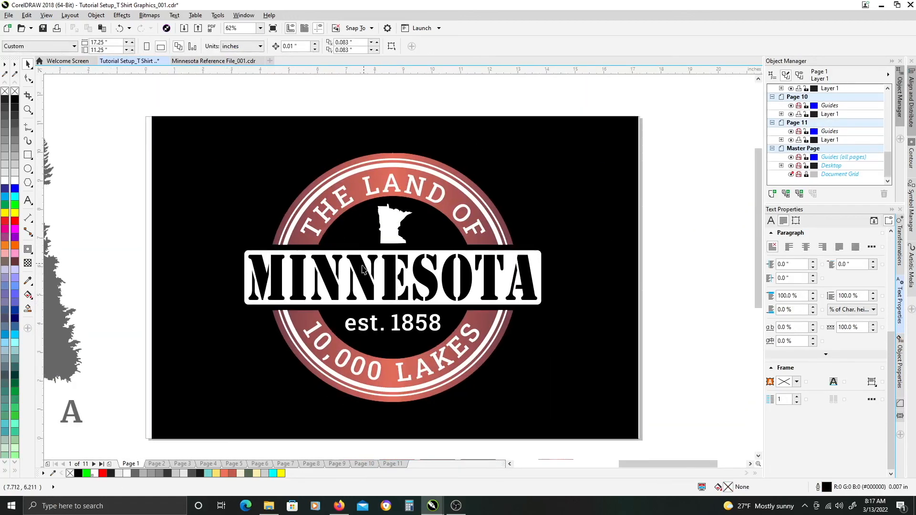